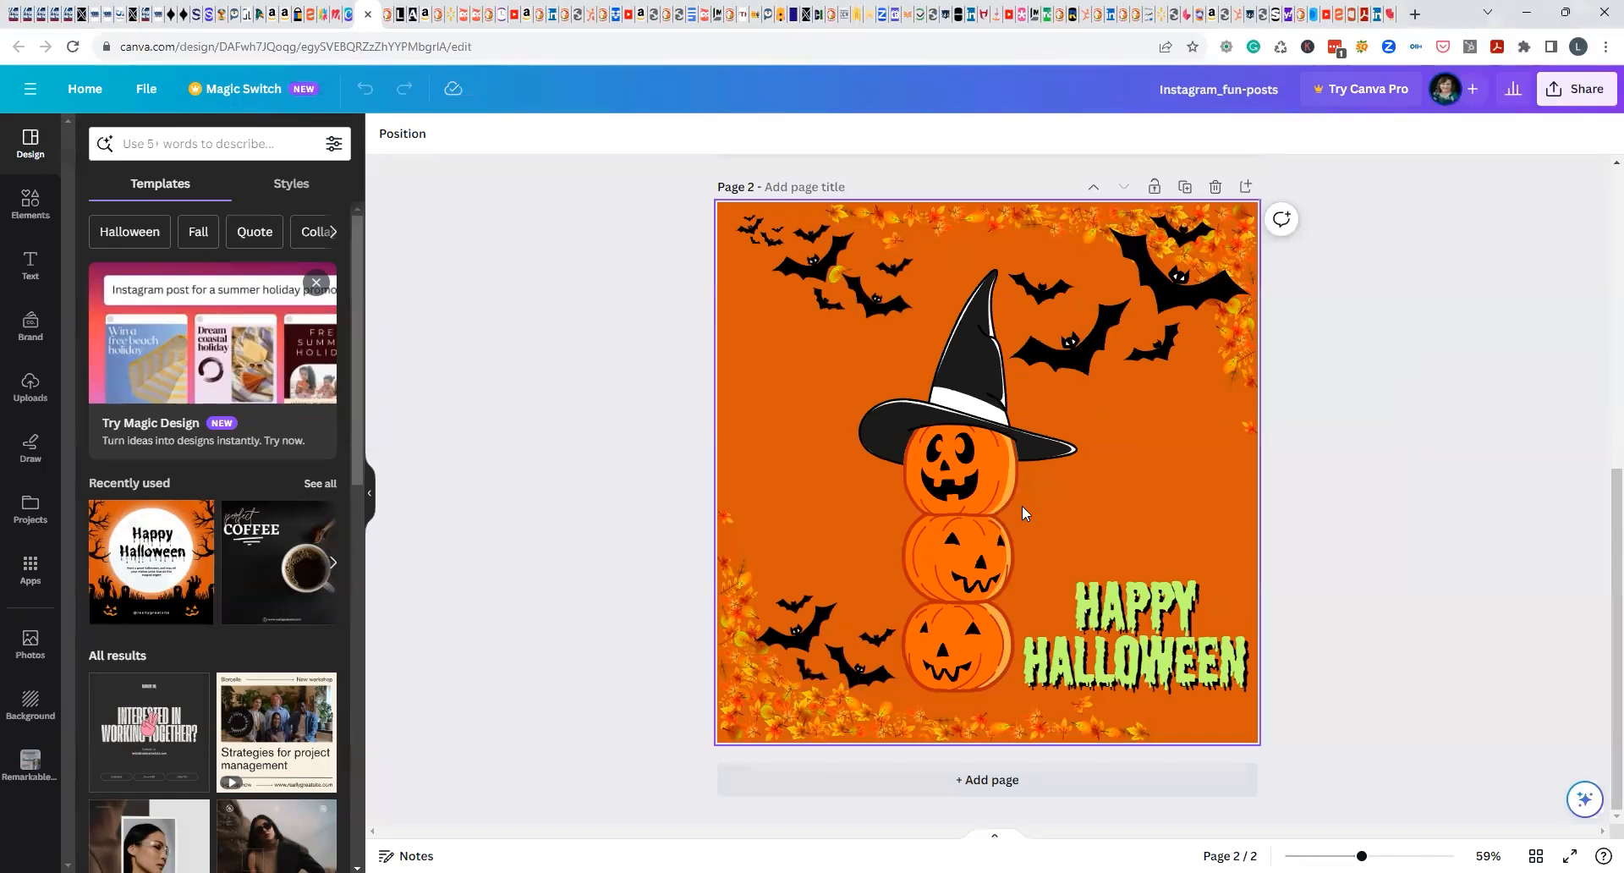
click(1125, 597)
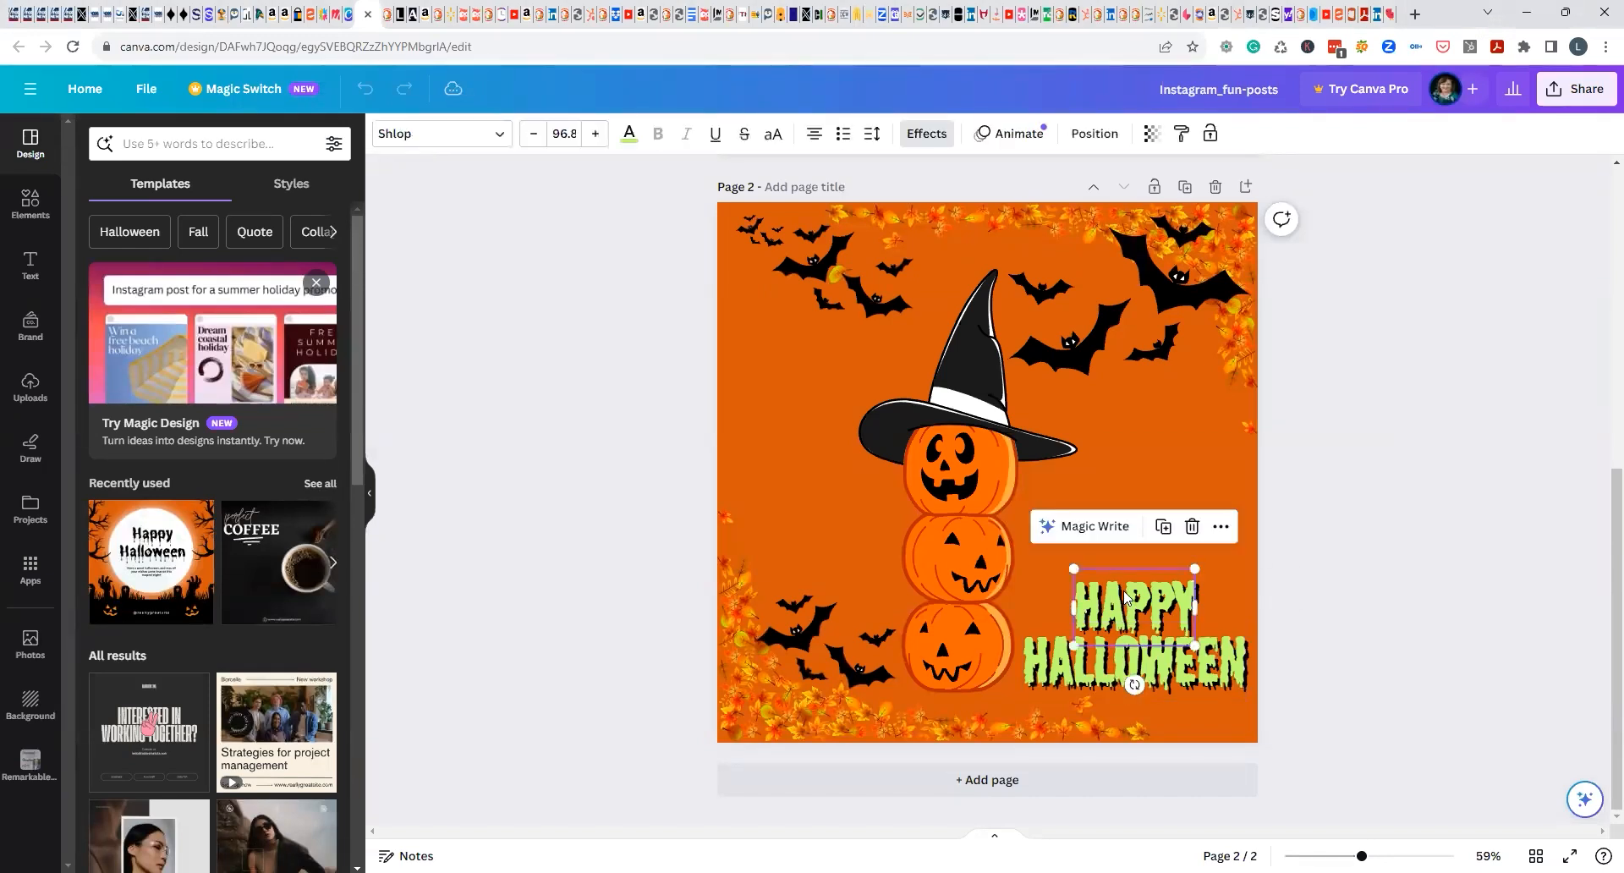
shift+click(1168, 673)
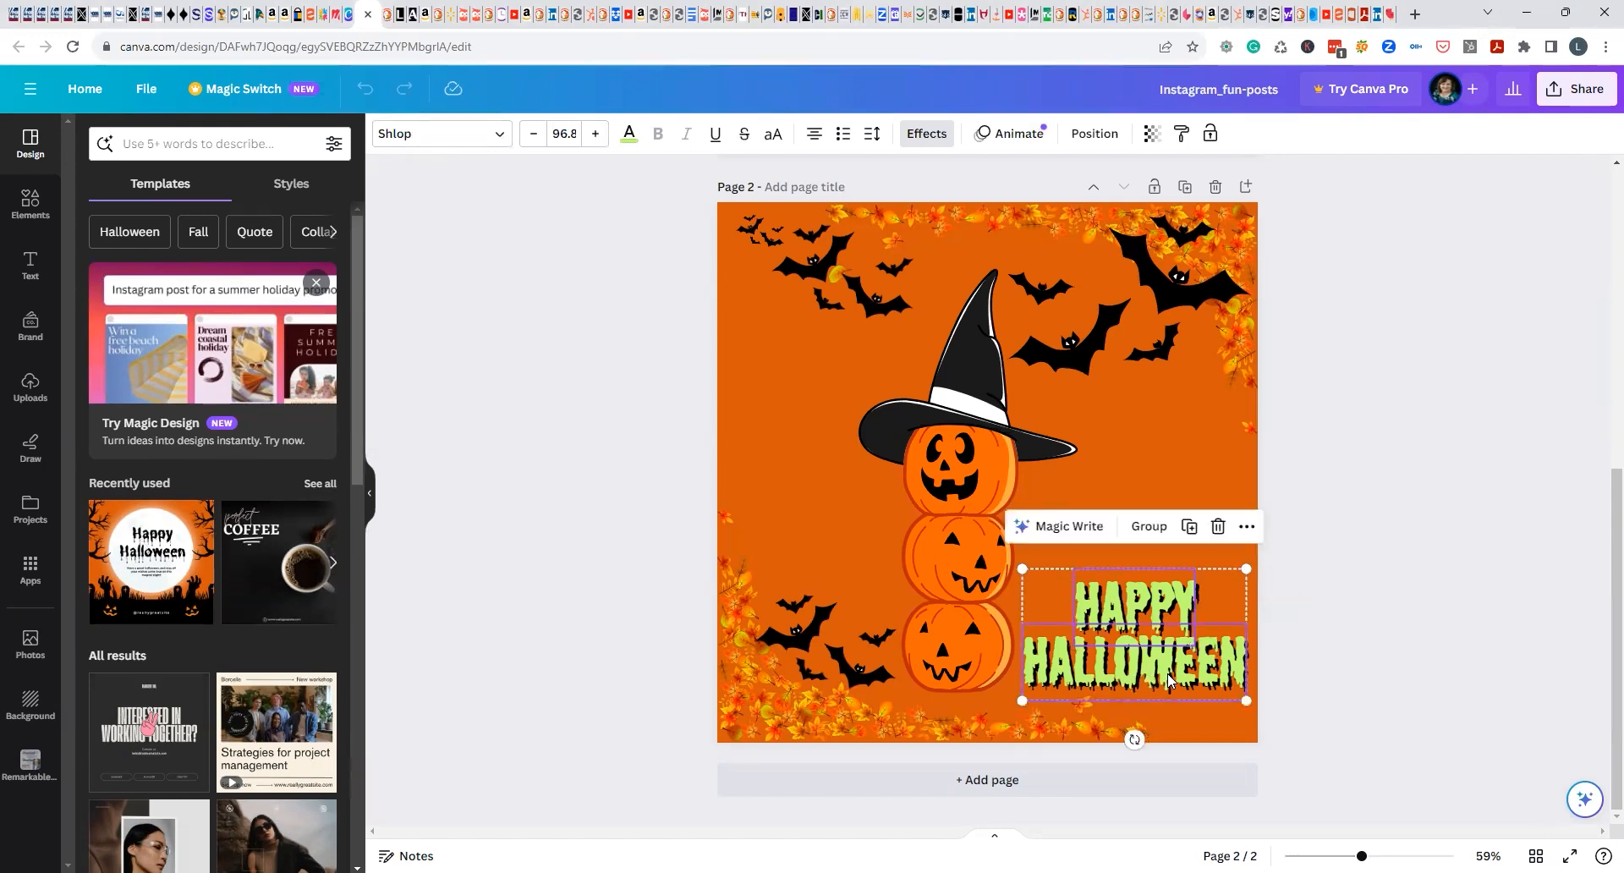
click(498, 133)
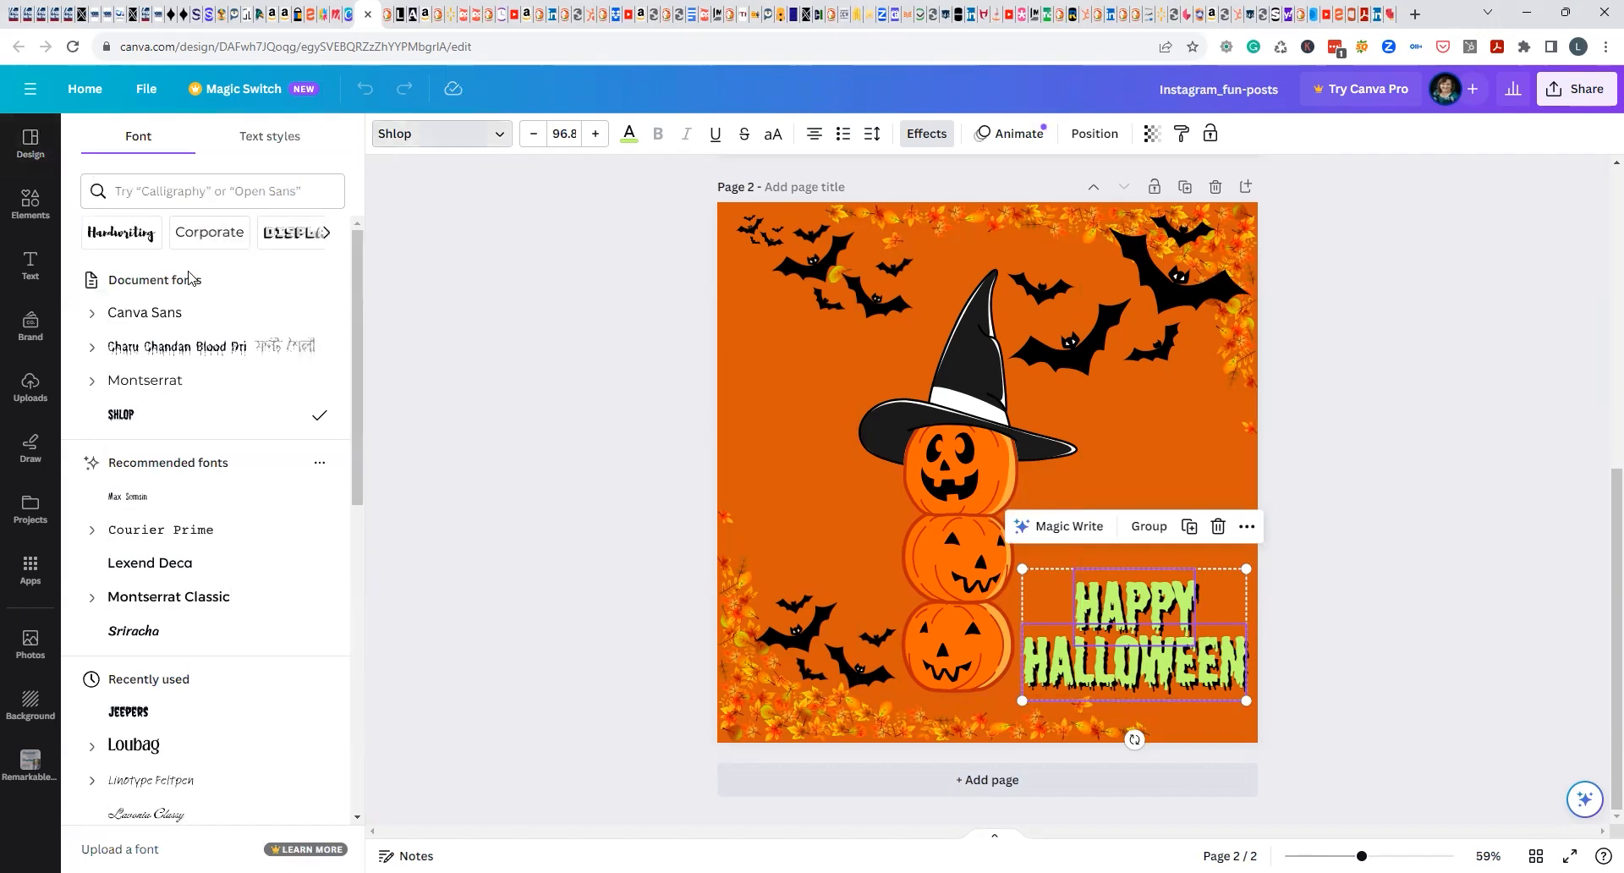
click(1226, 586)
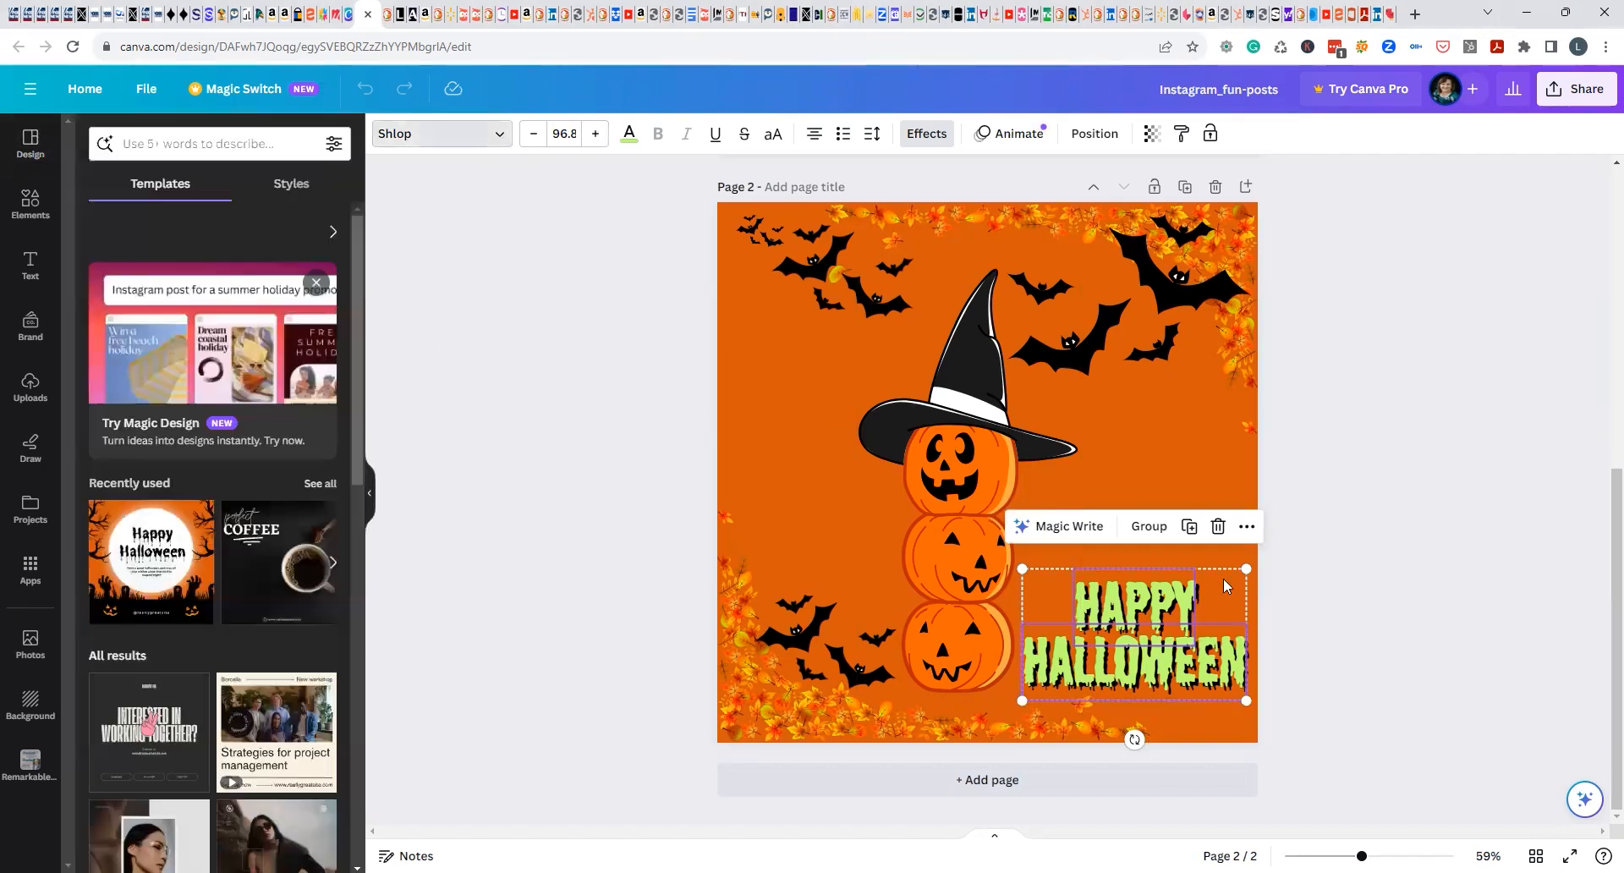
click(1395, 616)
Try the Canva Sans and Montserrat fonts on the word "Happy" on page 2.
click(1134, 605)
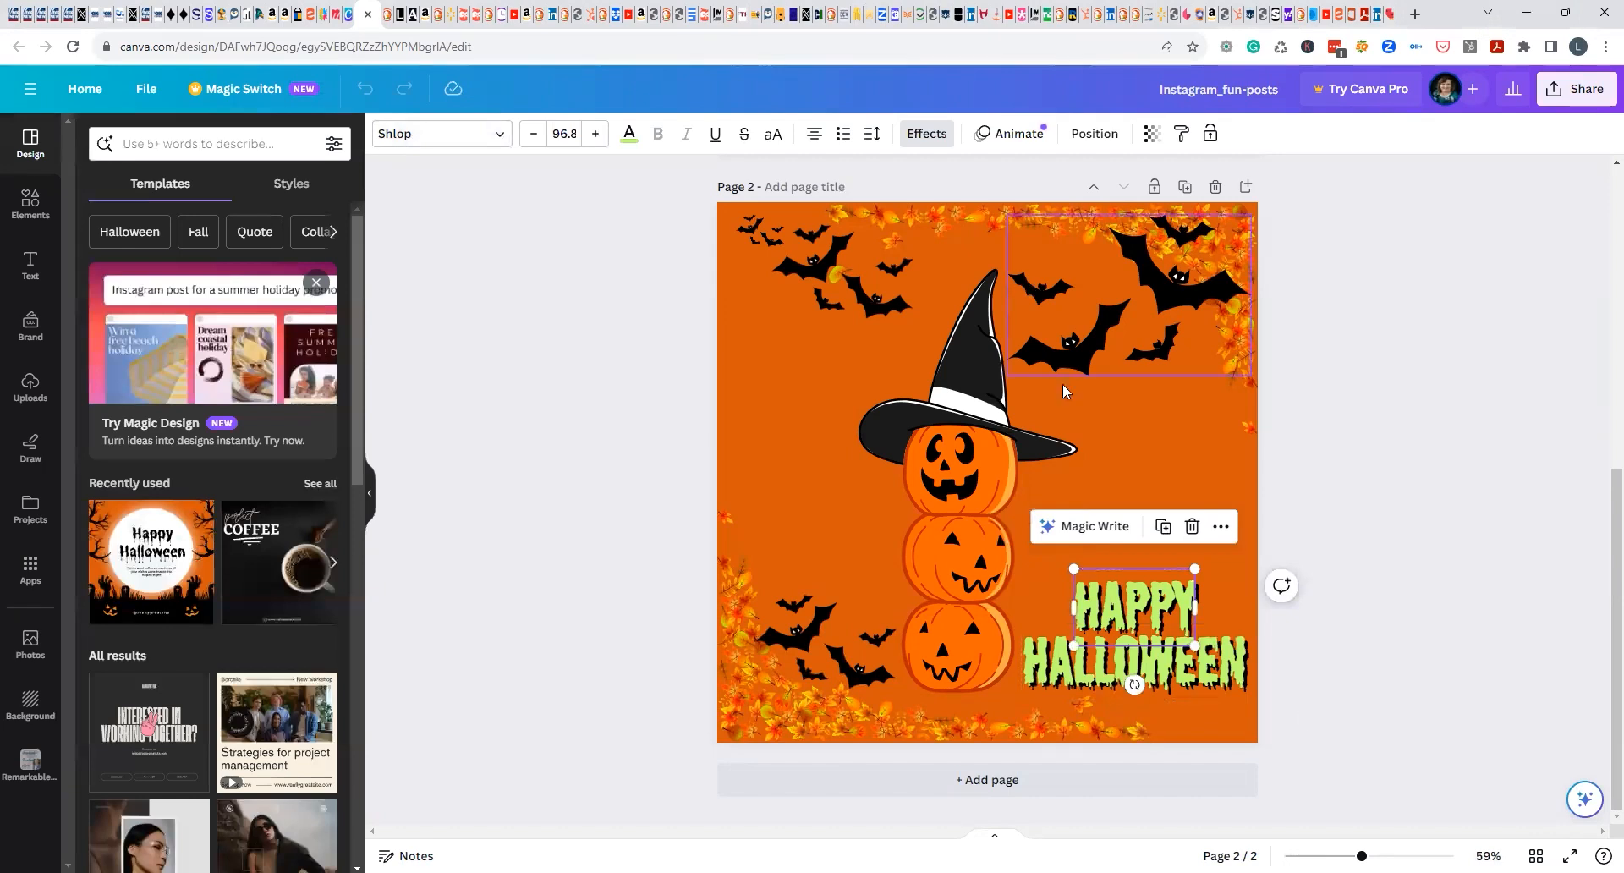
drag(1362, 856, 1375, 857)
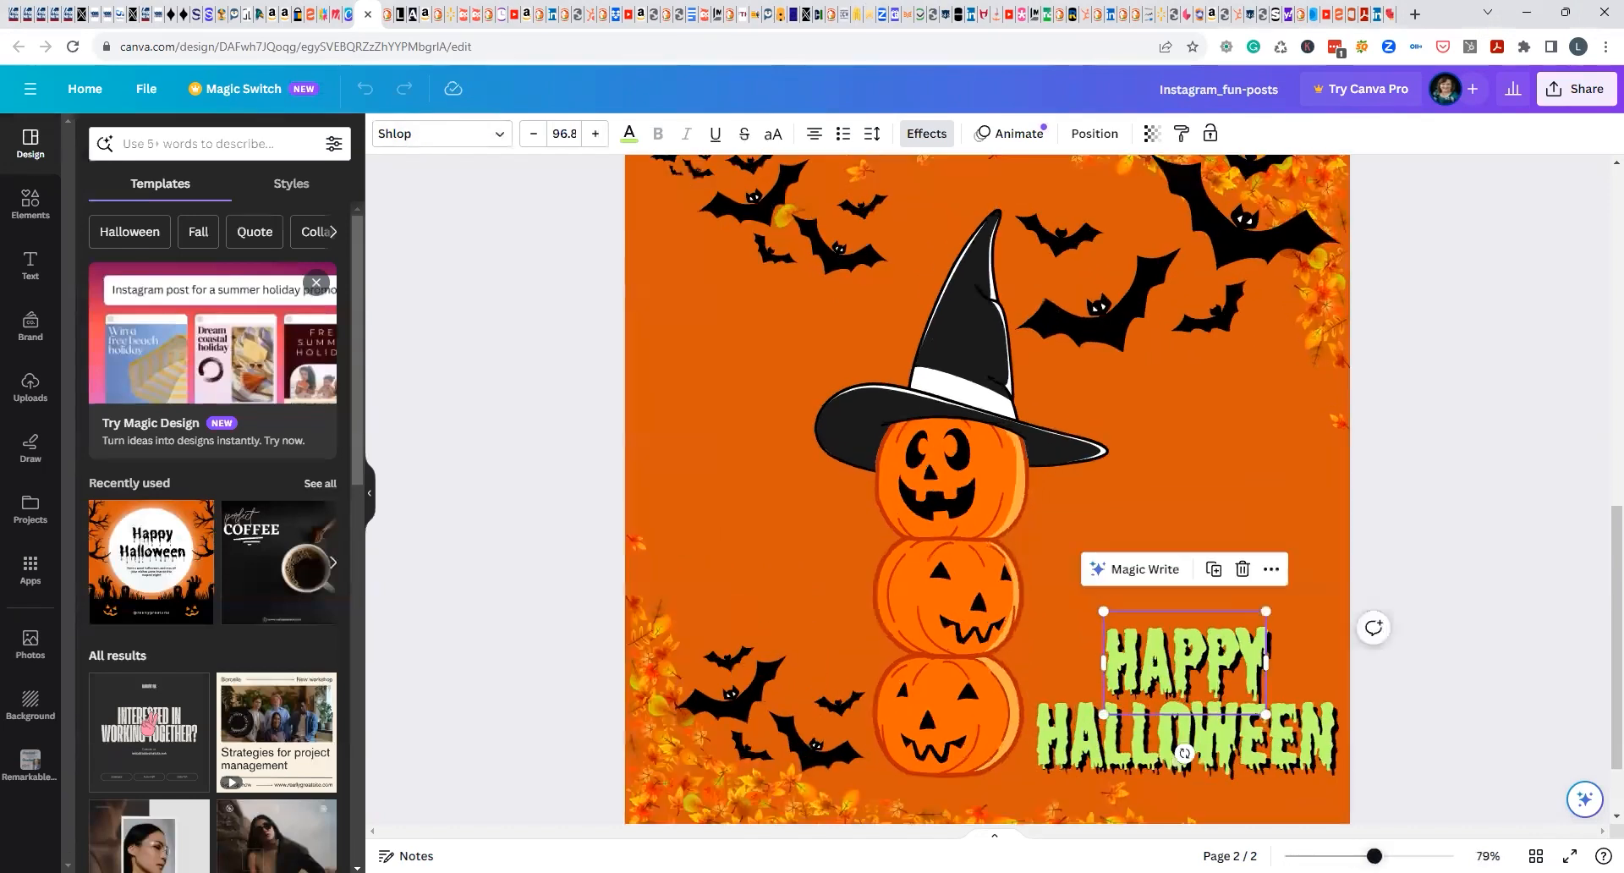
scroll(1502, 659, down, 2)
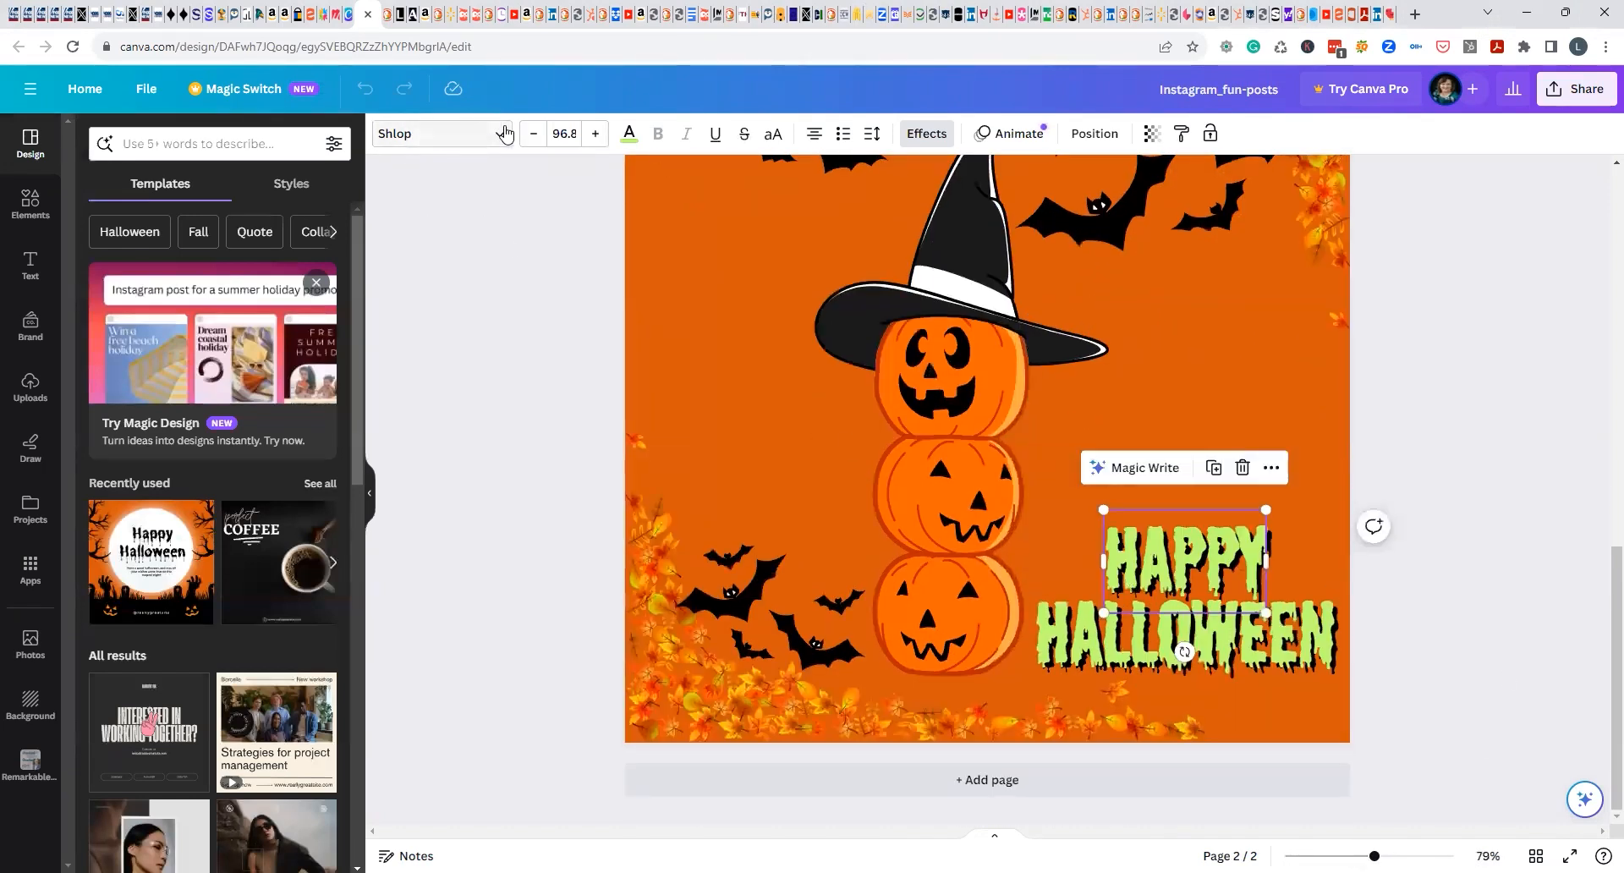
click(505, 133)
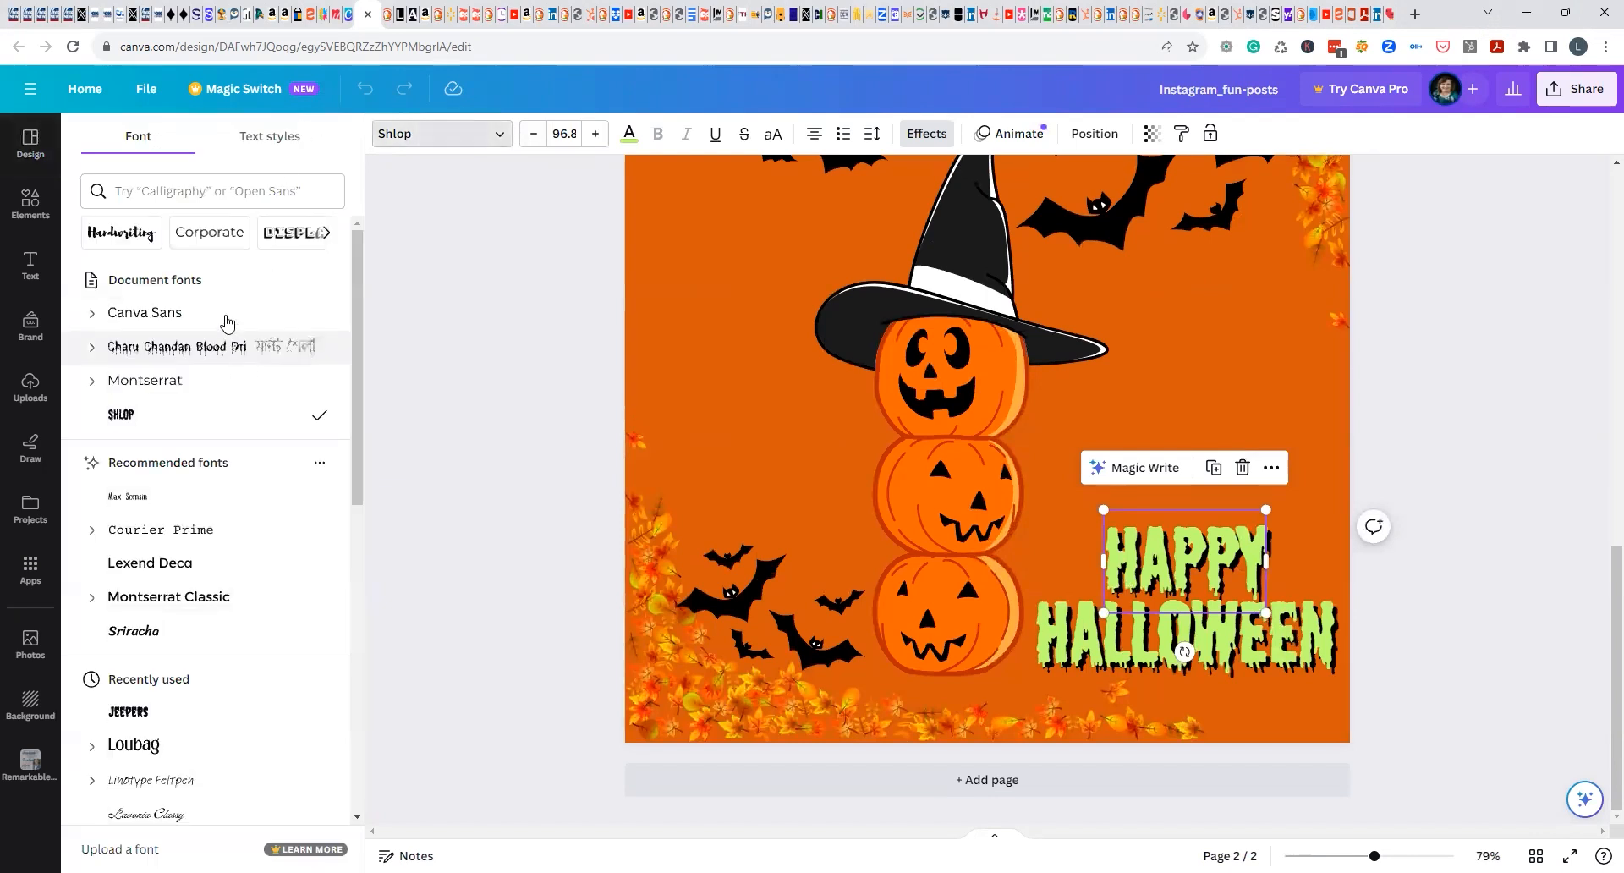
click(152, 315)
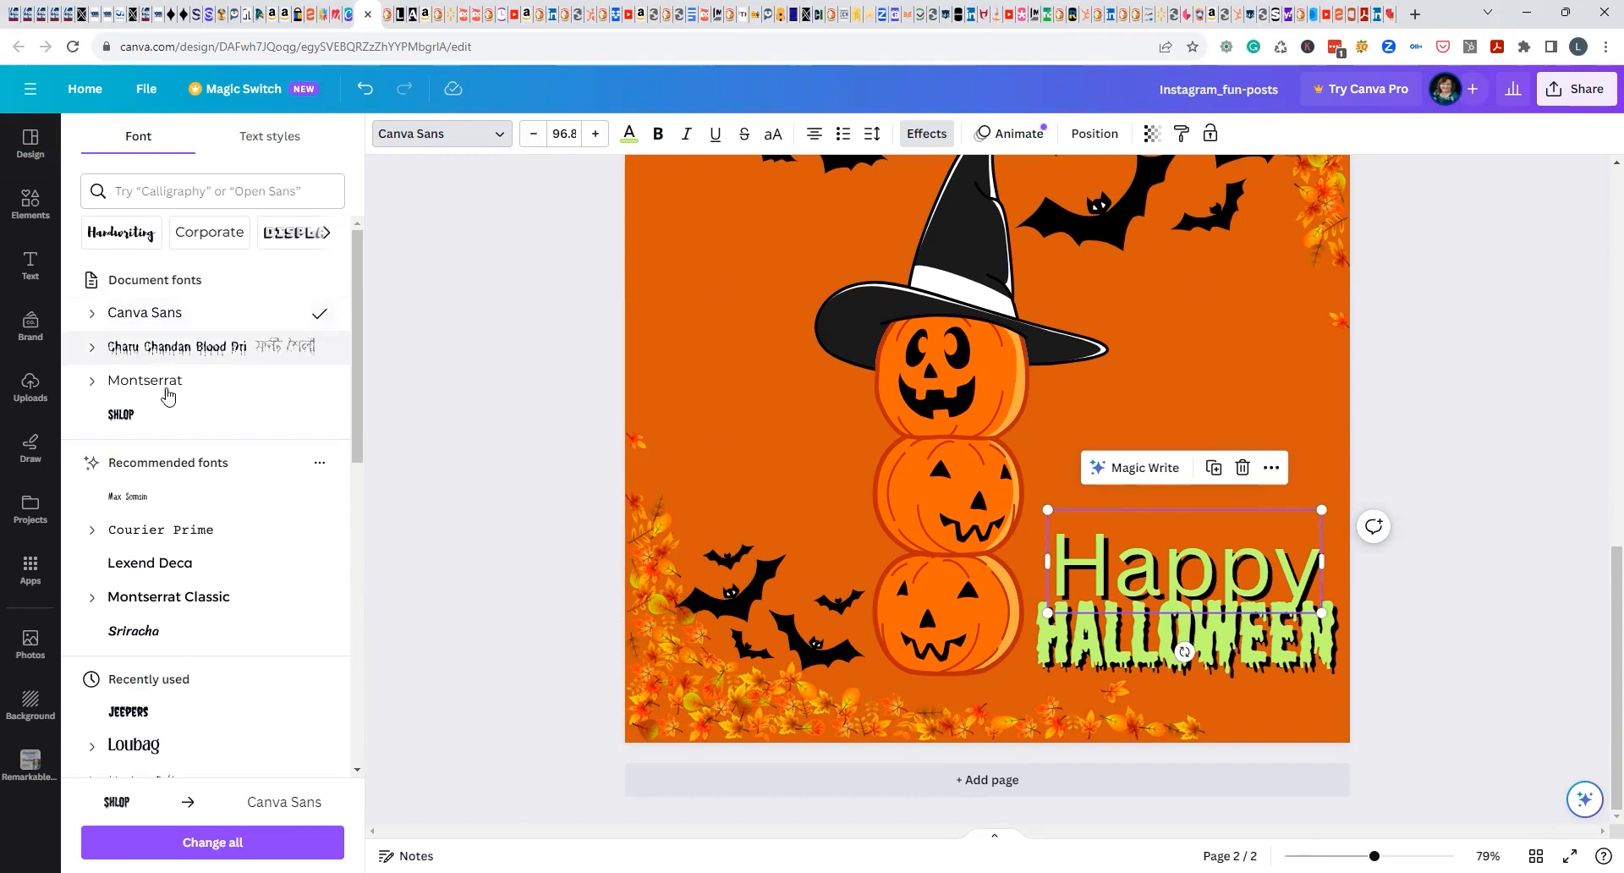
click(159, 388)
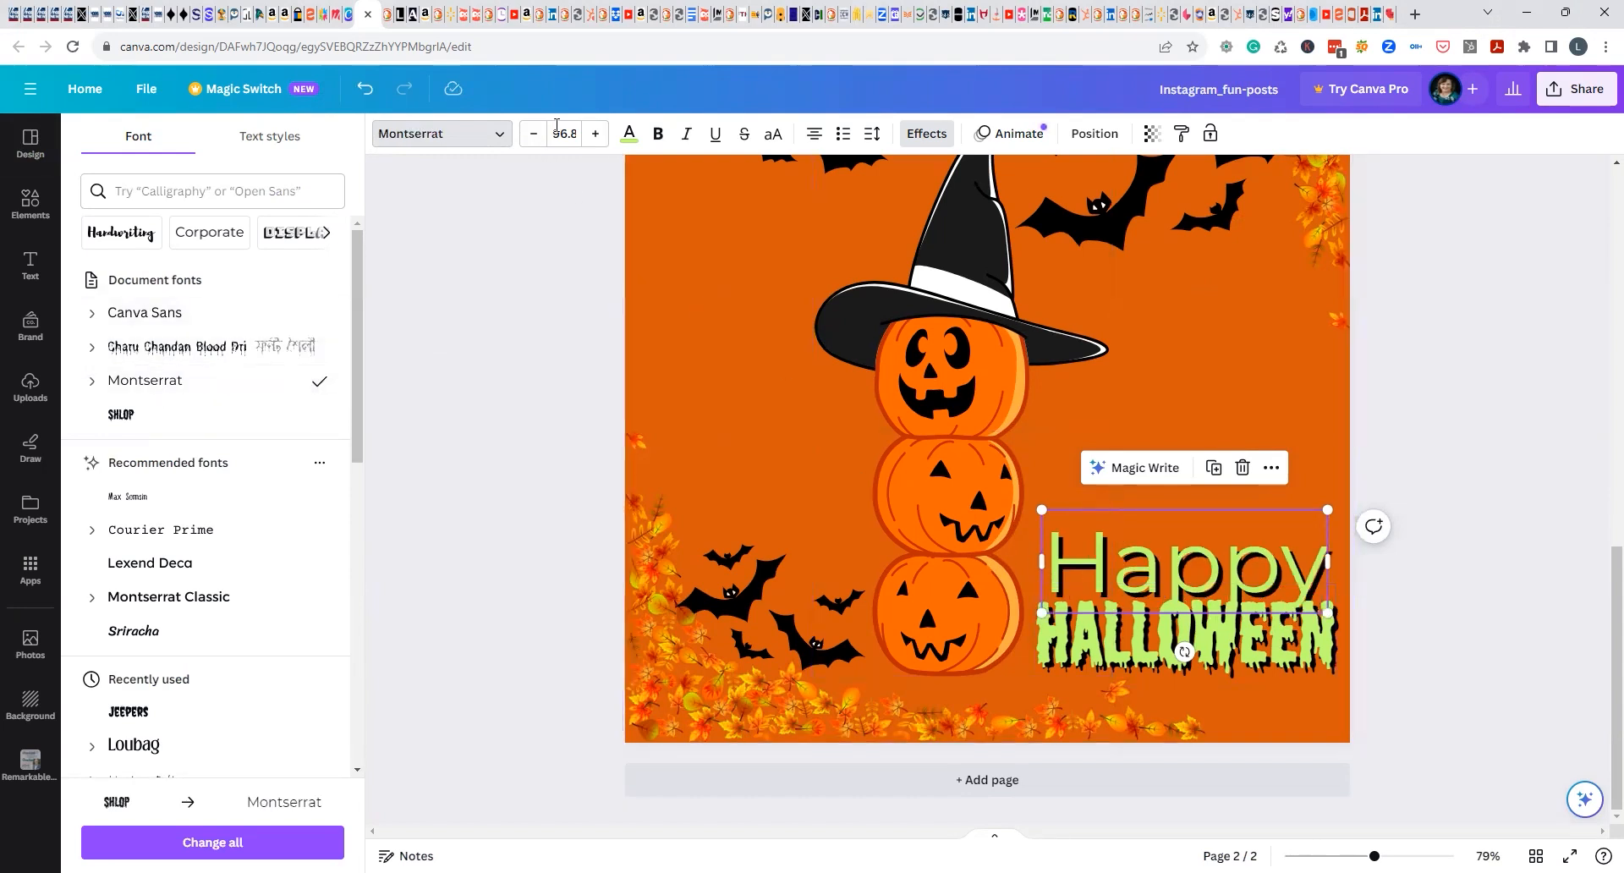
Set the font size of the word "Happy" to 40.
click(557, 133)
text(40)
key(Return)
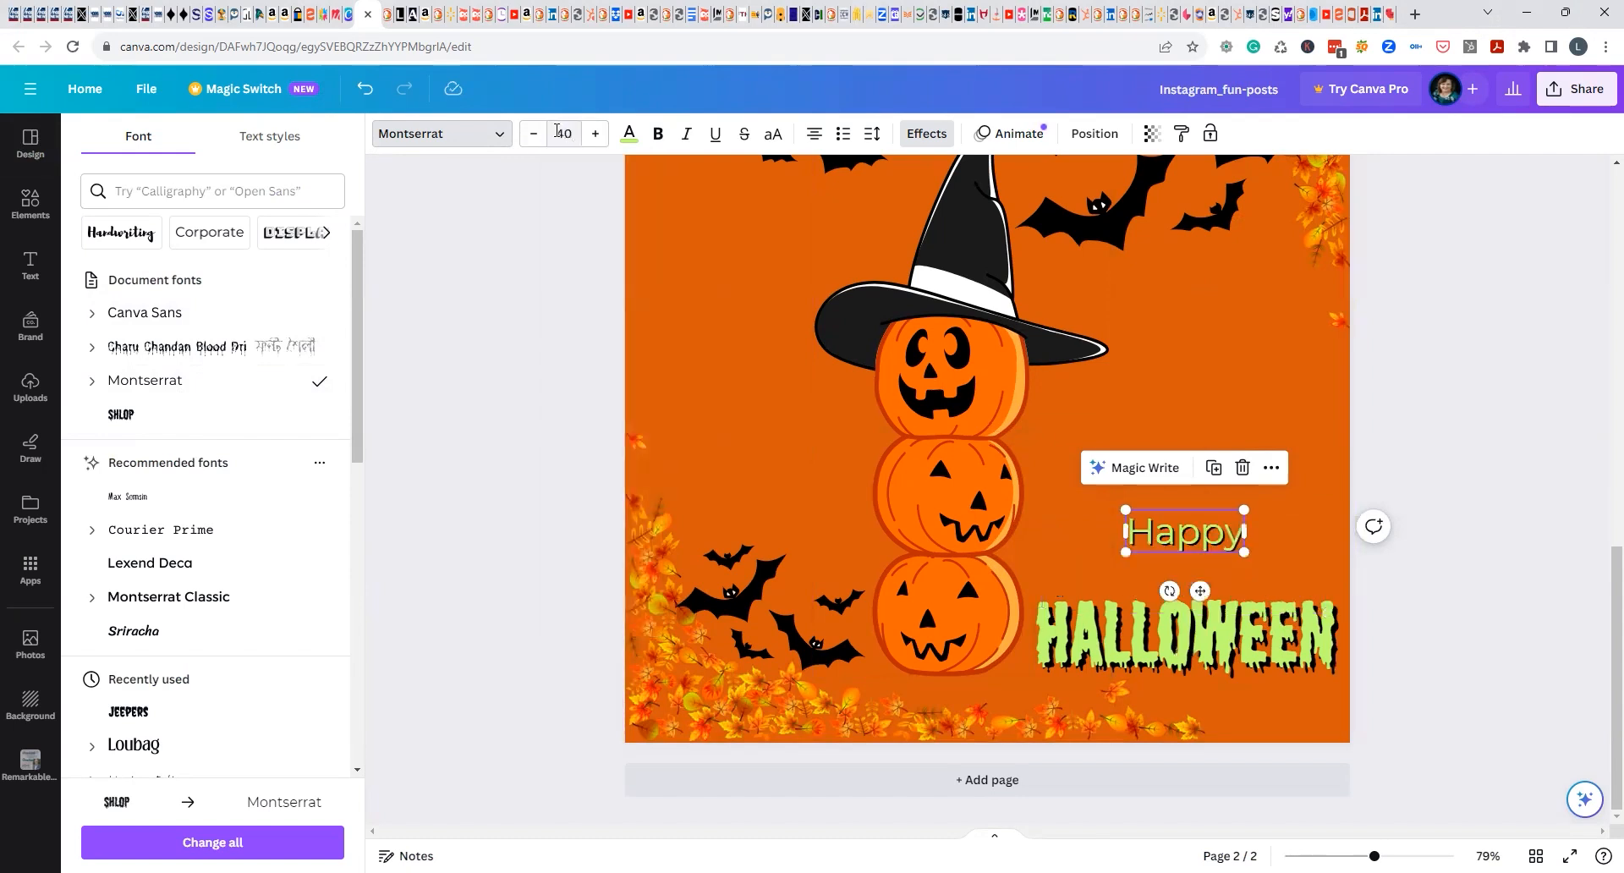
click(1488, 856)
click(1500, 774)
click(1399, 520)
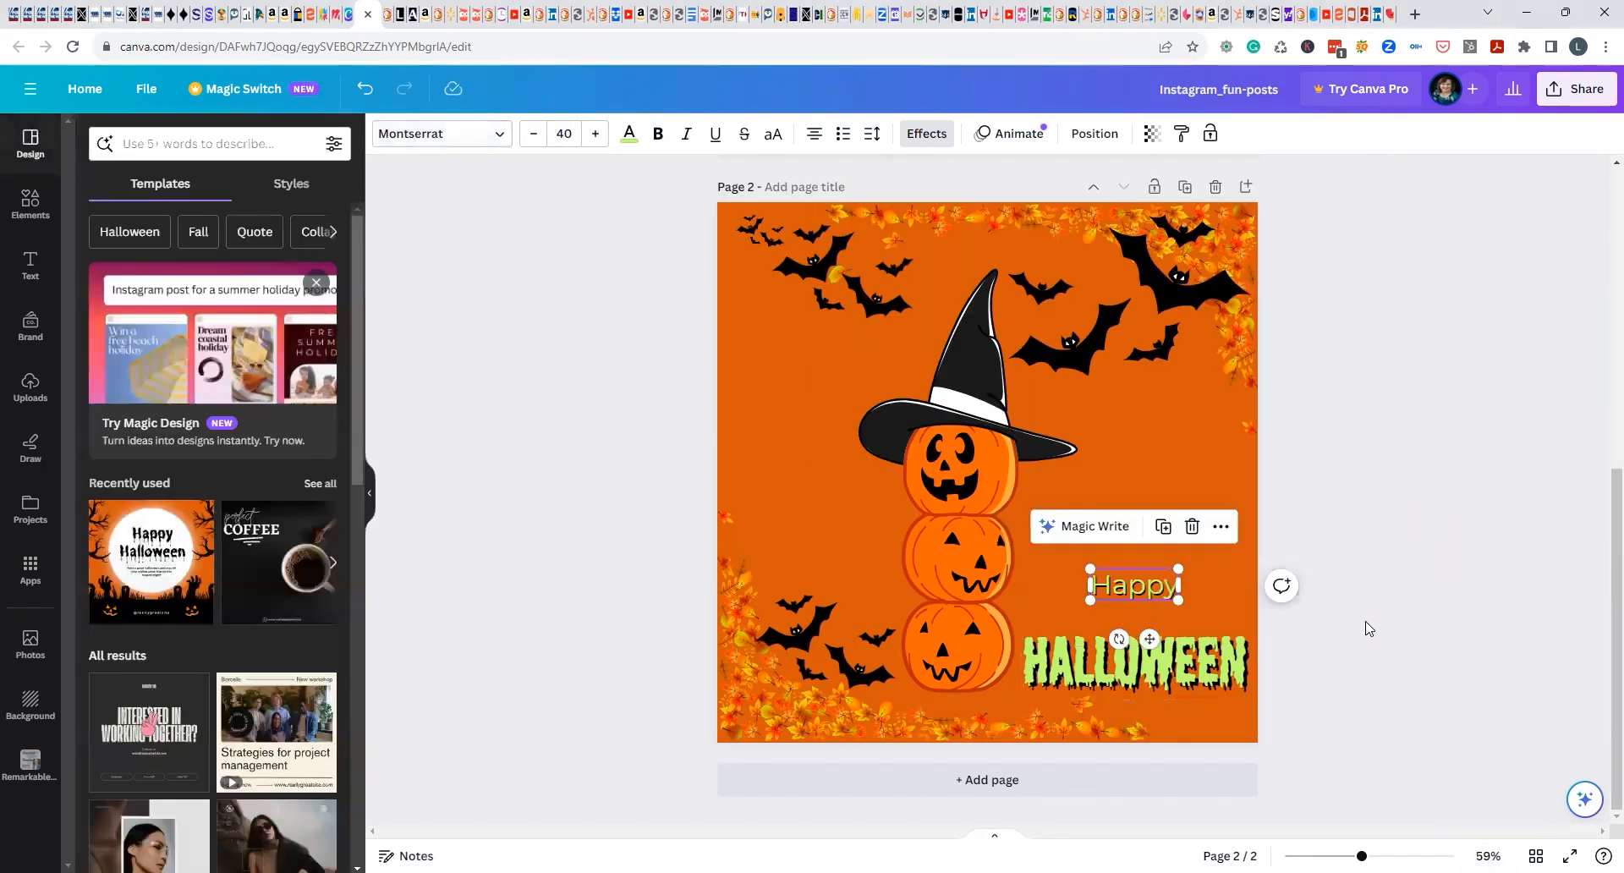
Change the page 2 background color to white (#ffffff).
click(1125, 592)
click(499, 133)
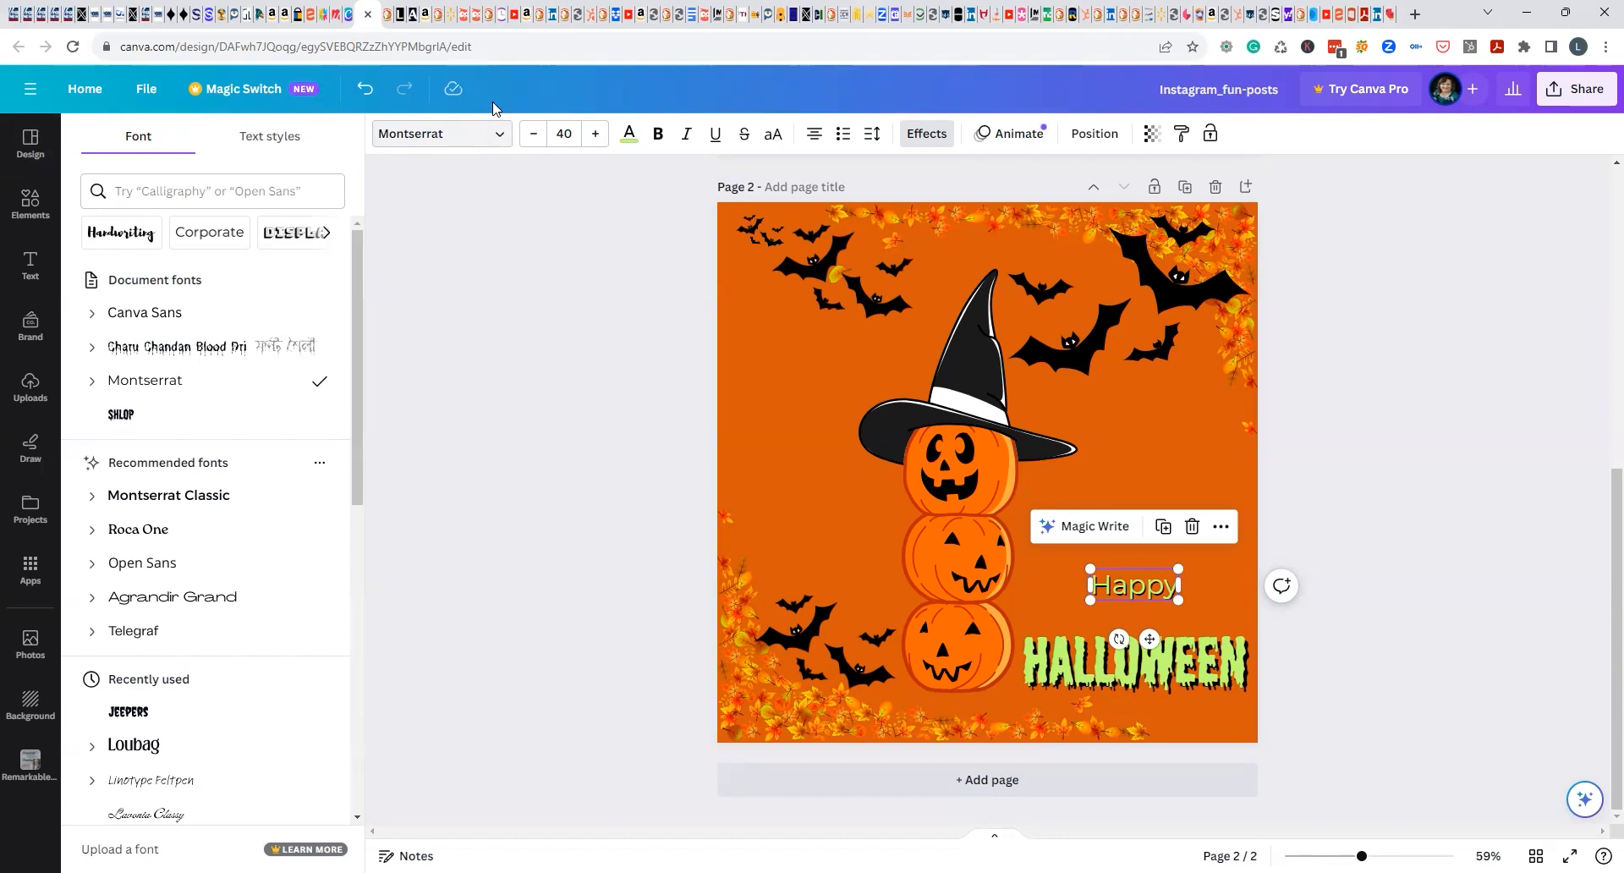
click(1153, 456)
click(386, 133)
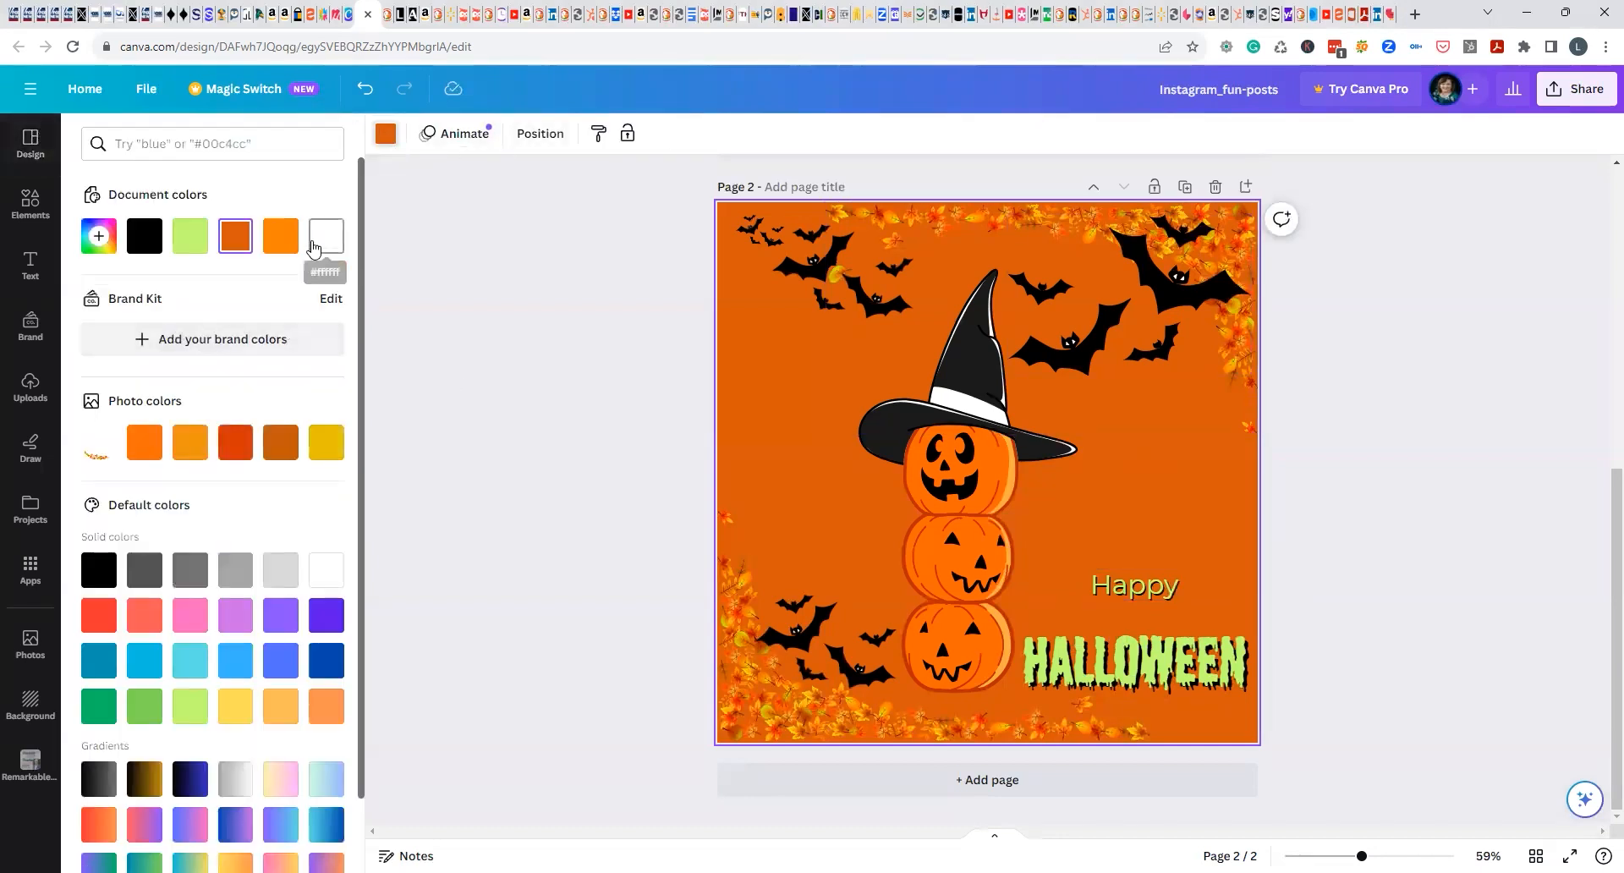
click(326, 237)
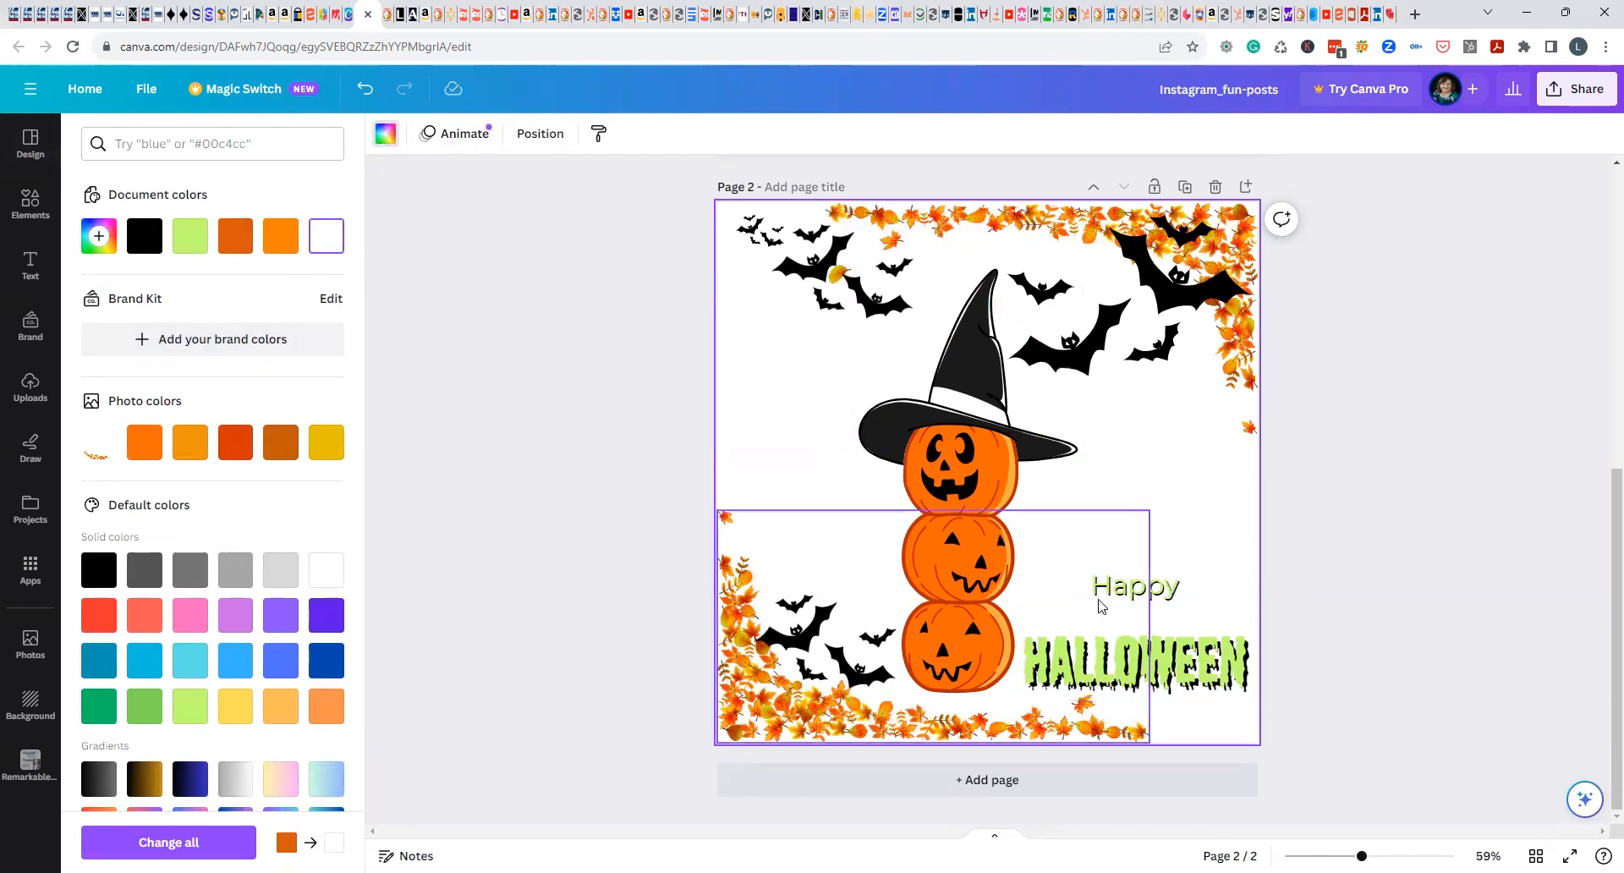
Color the word "Happy" dark orange (#d6580b) and make it bold.
click(1150, 603)
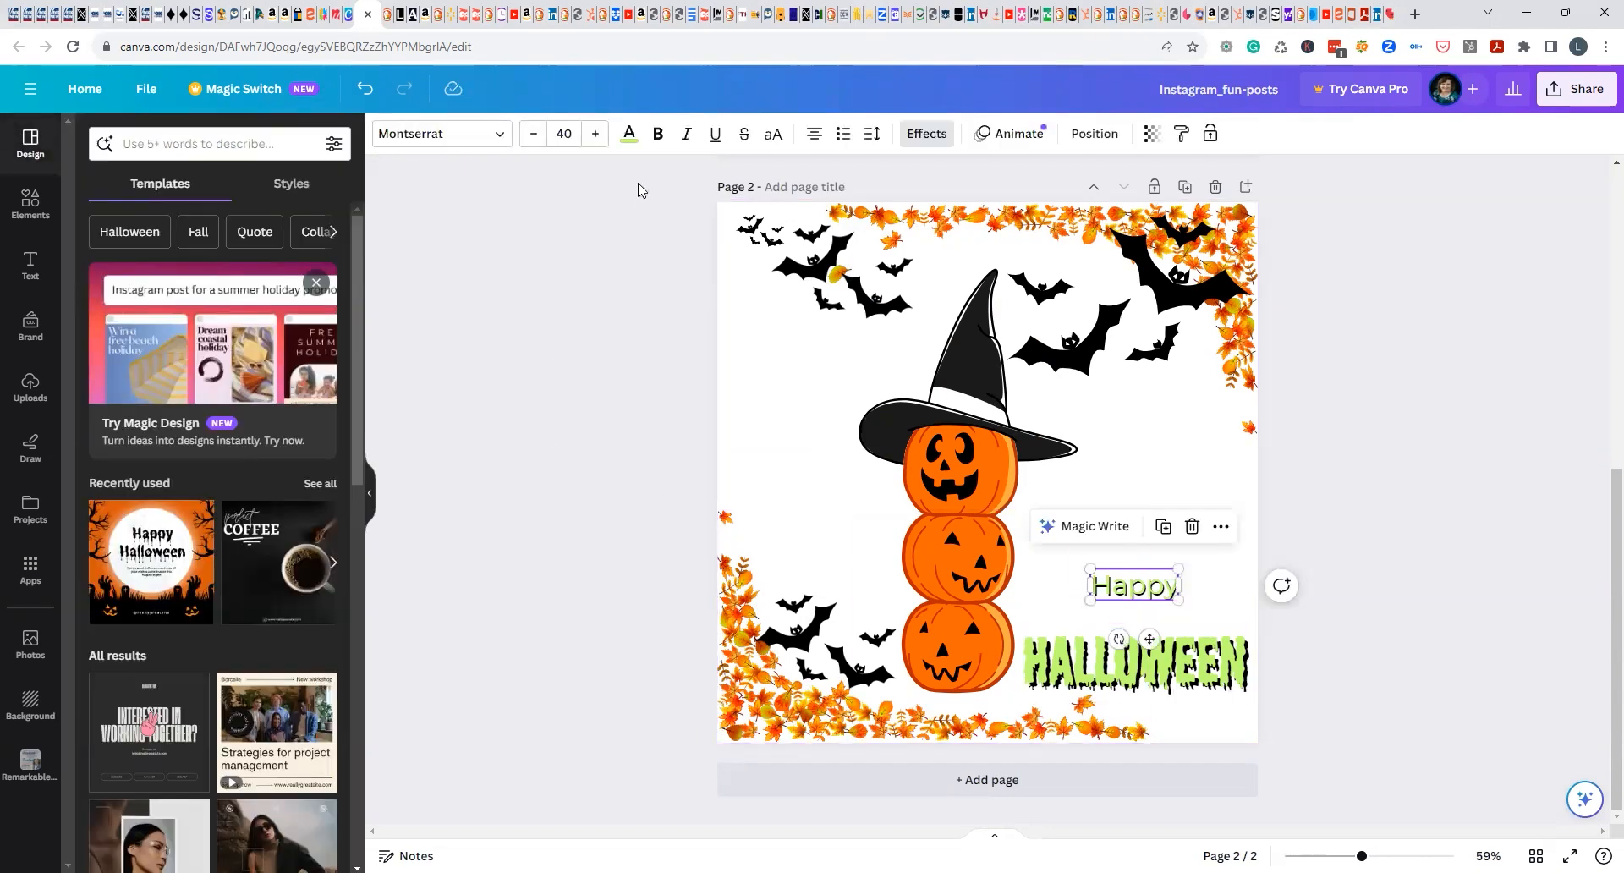
click(629, 134)
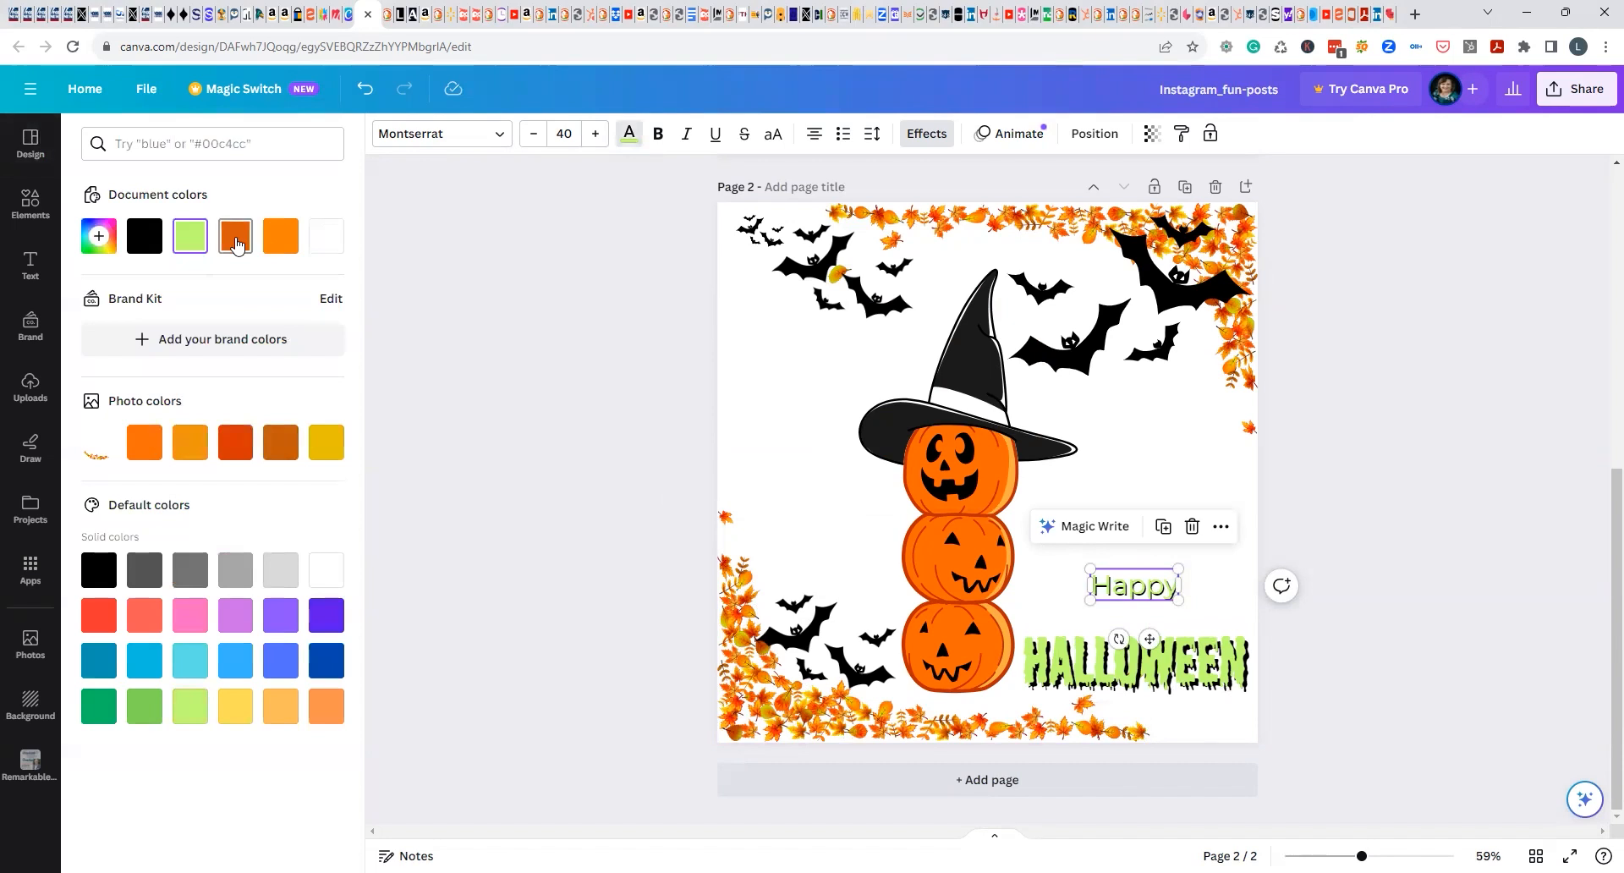
click(236, 241)
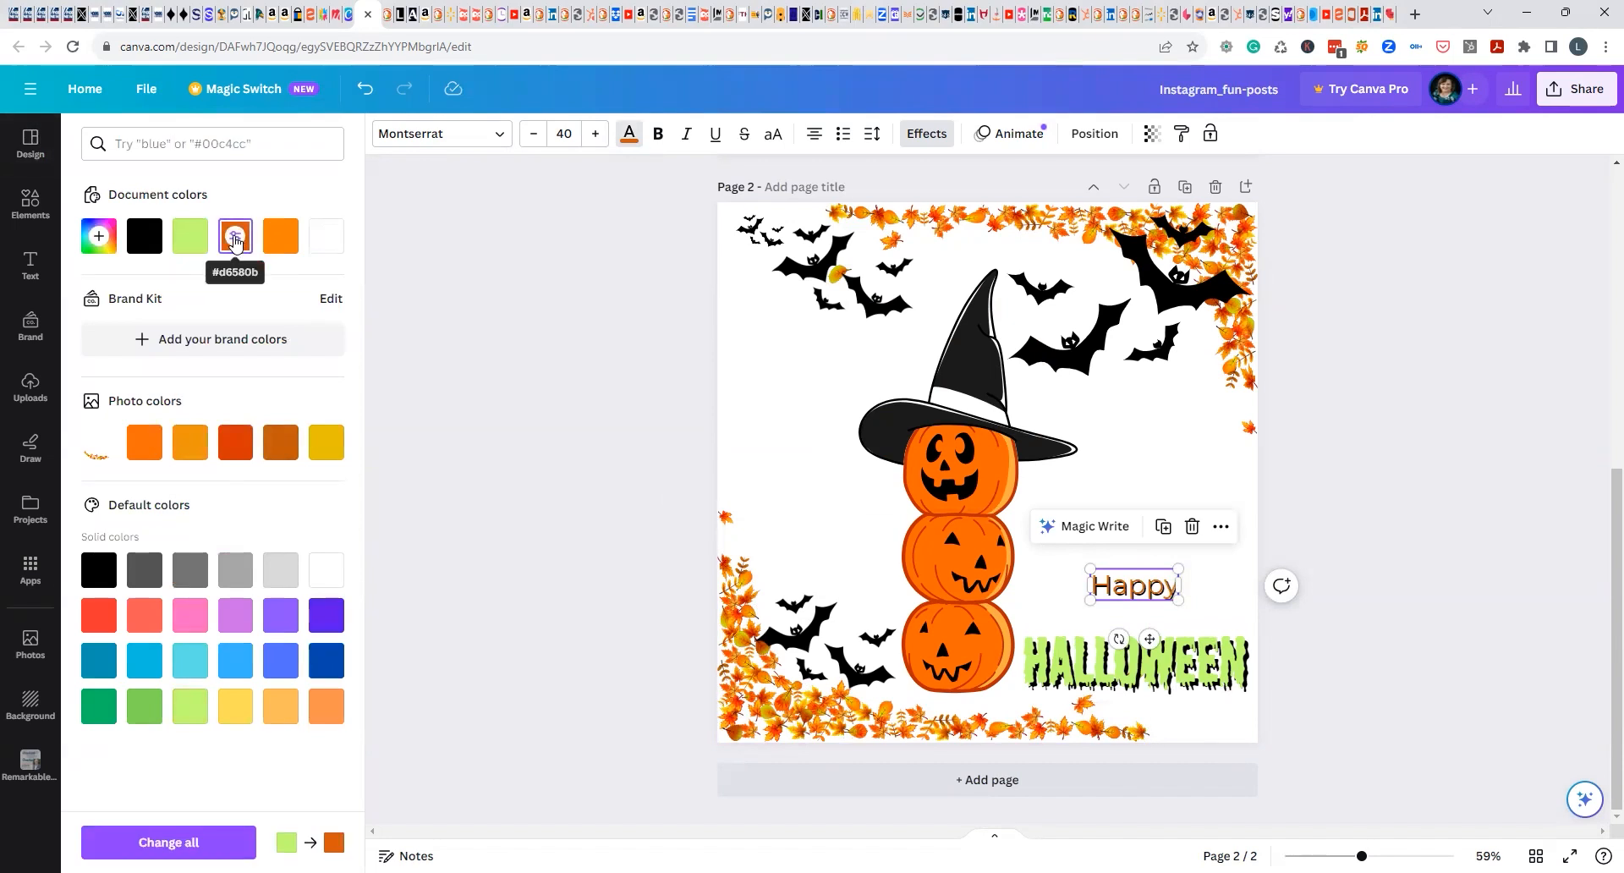
click(659, 138)
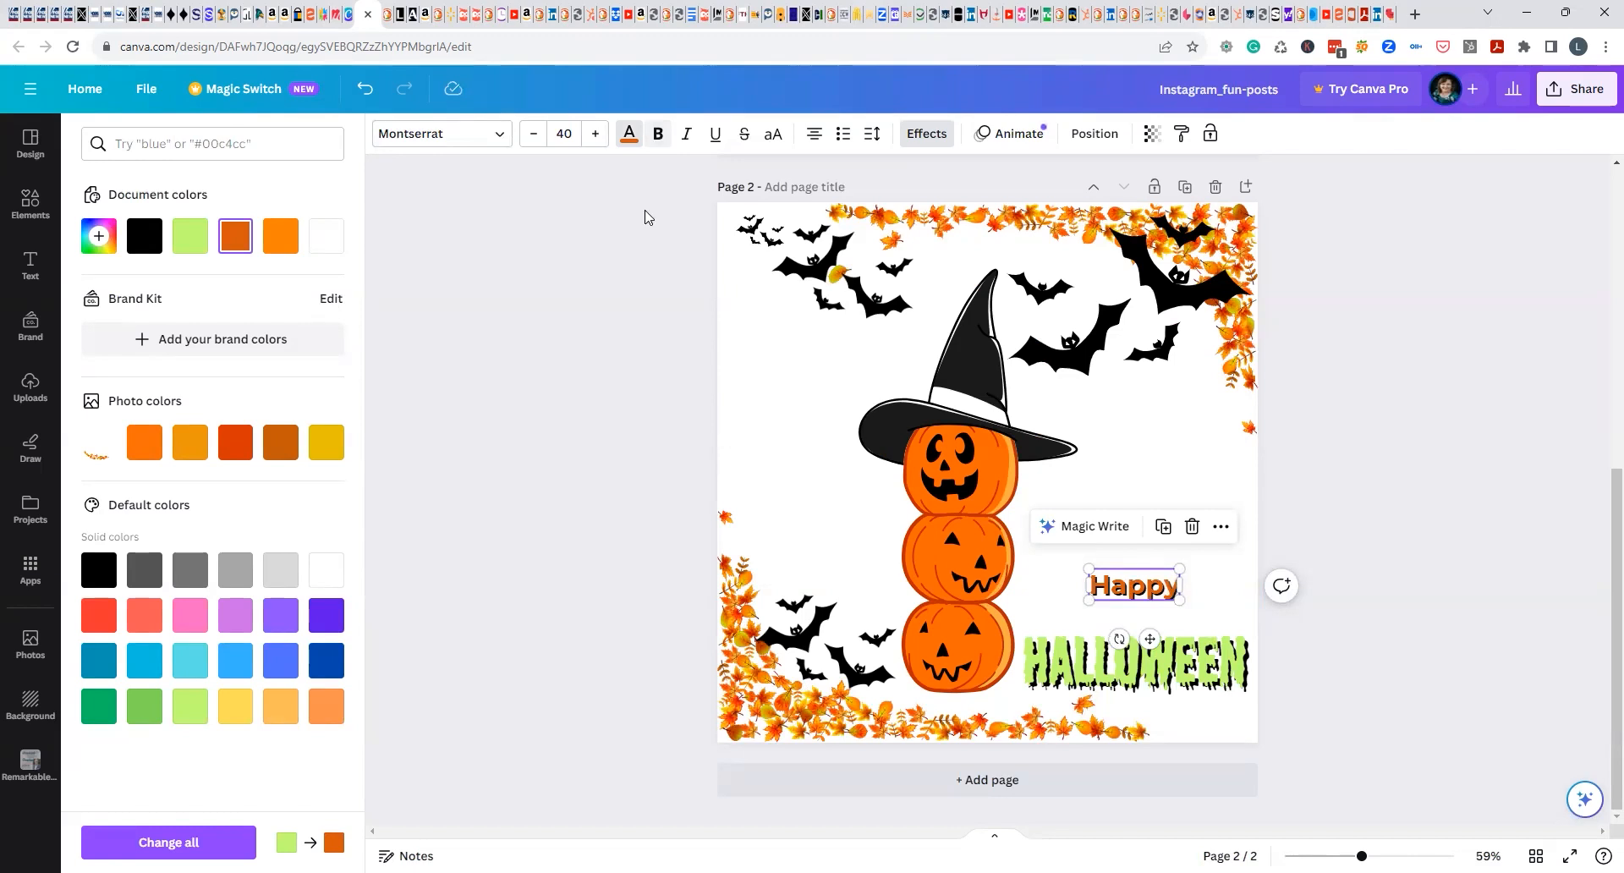
Undo the bold, the orange text color and the white page background, and deselect the text.
click(367, 93)
click(367, 93)
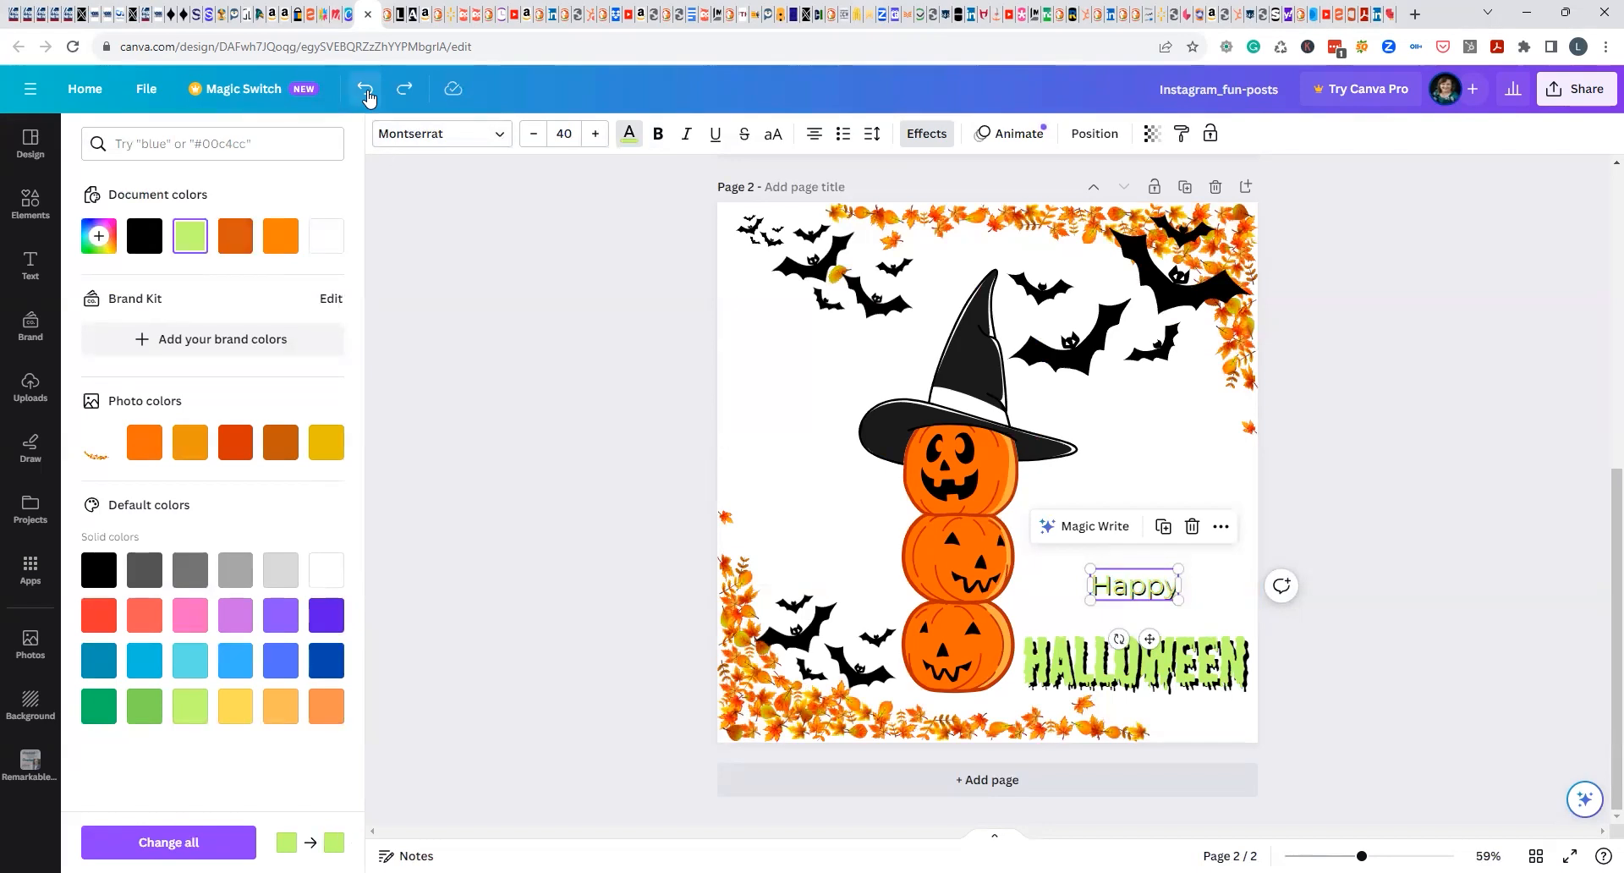
click(367, 93)
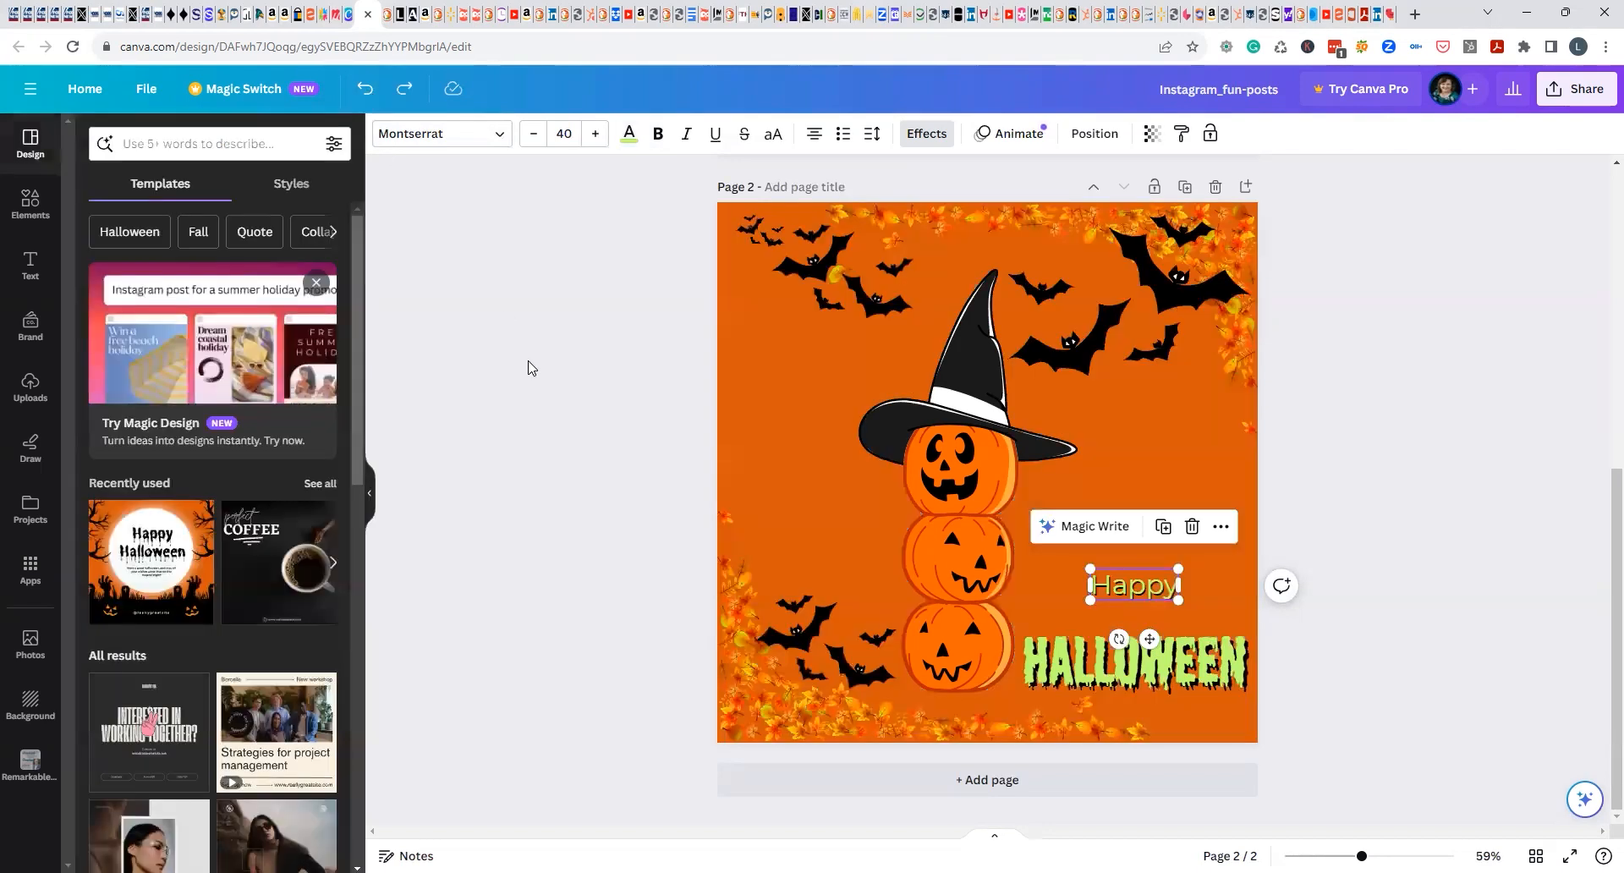
click(852, 506)
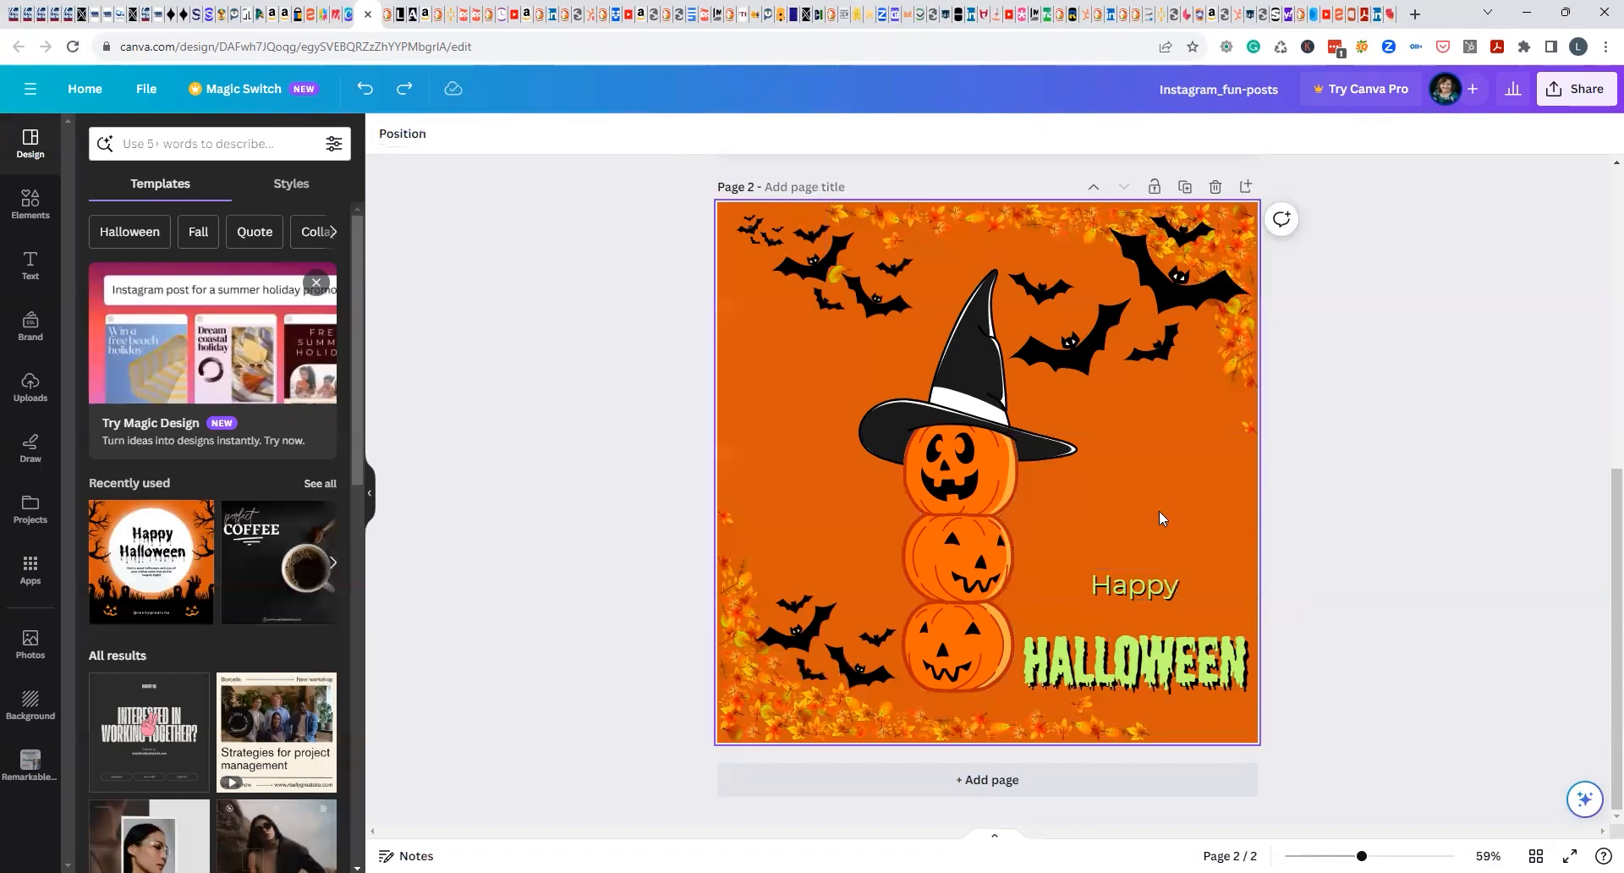
Try the Telegraf and Agrandir Grand fonts on the word "Happy" and apply Lancelot.
click(1127, 595)
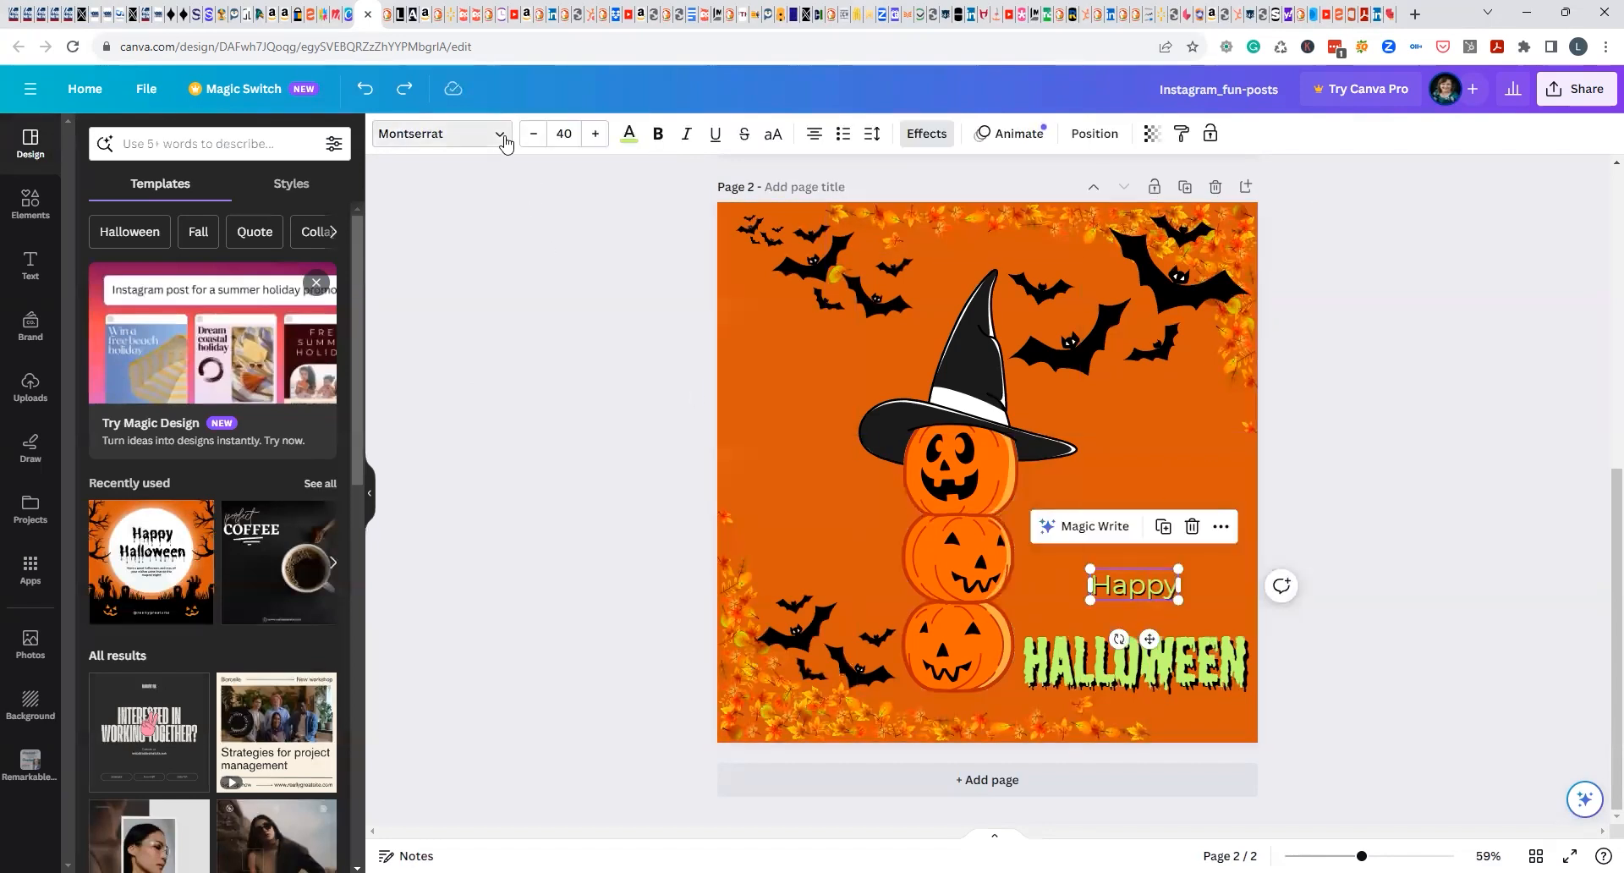
click(504, 144)
click(187, 631)
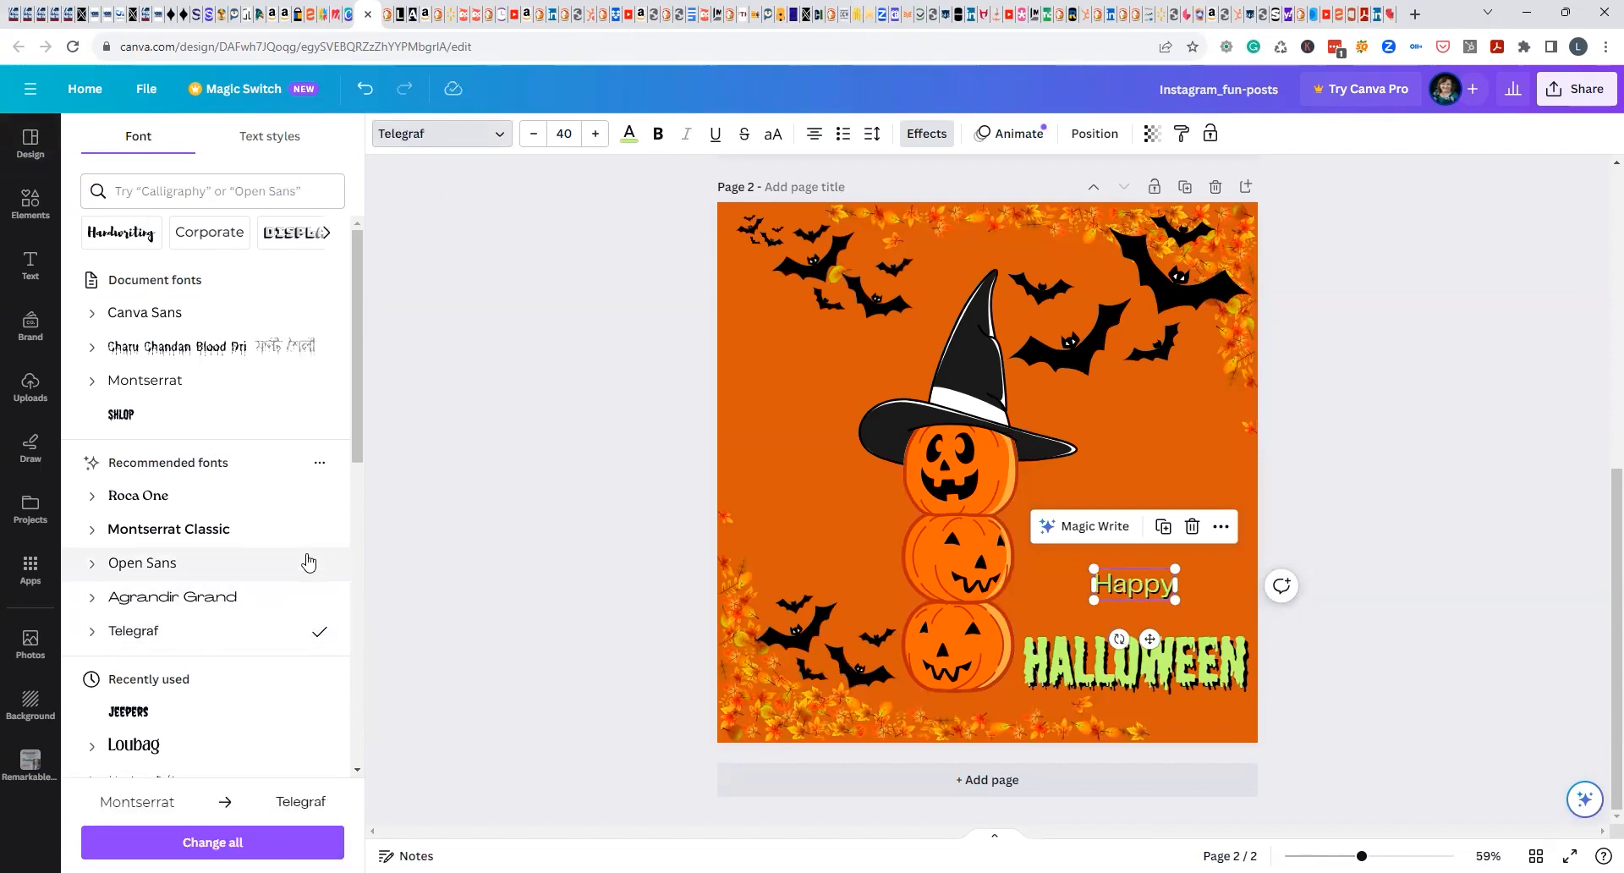
scroll(308, 563, down, 3)
click(175, 319)
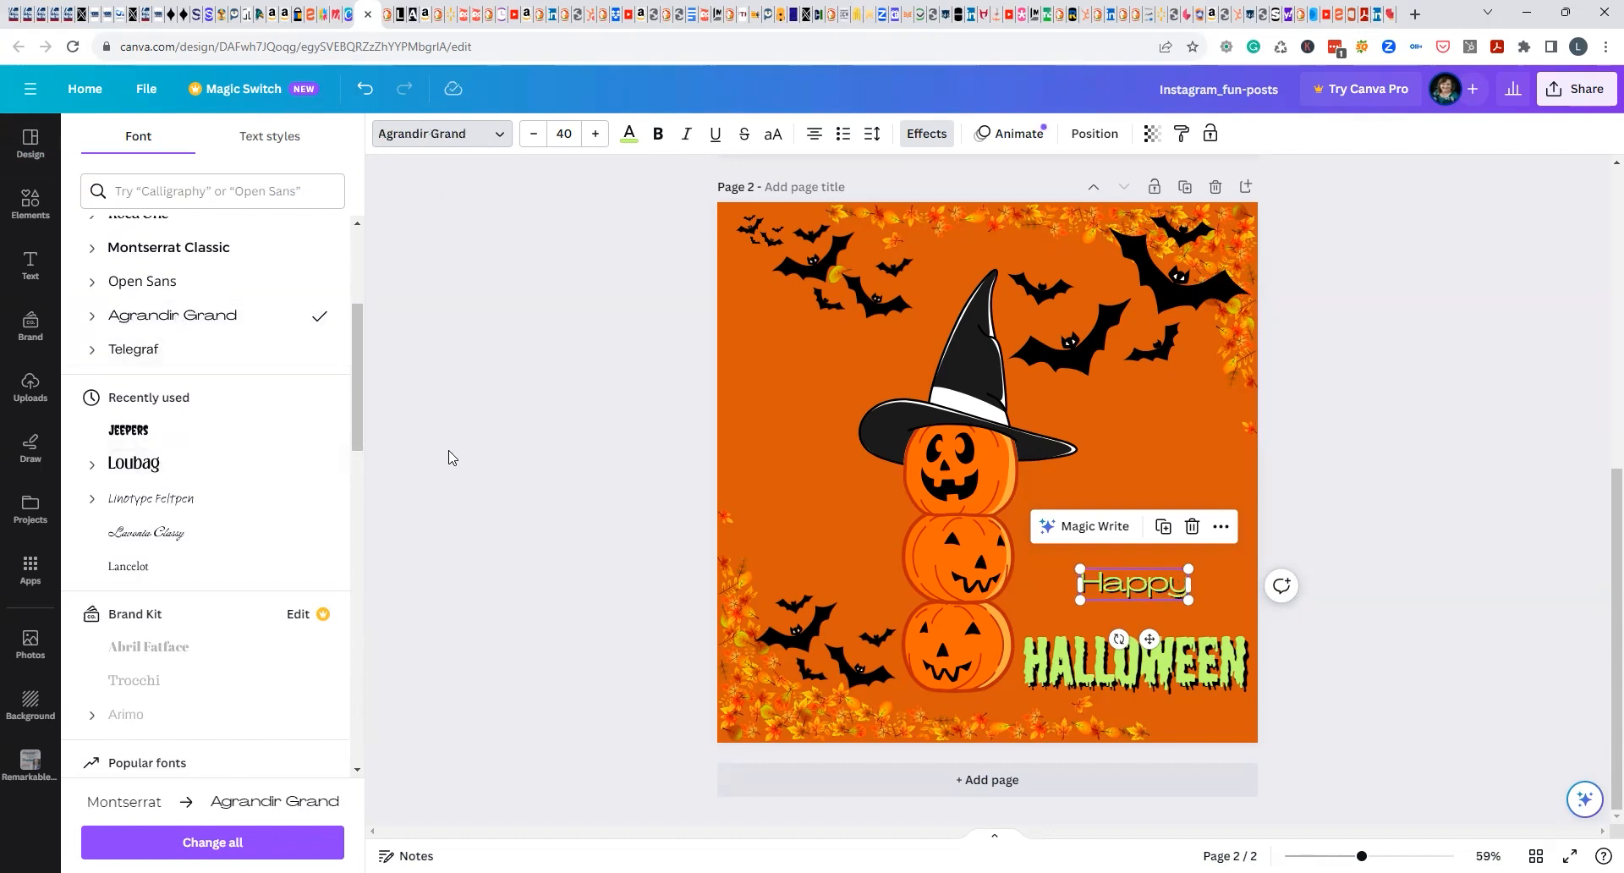
scroll(449, 457, up, 2)
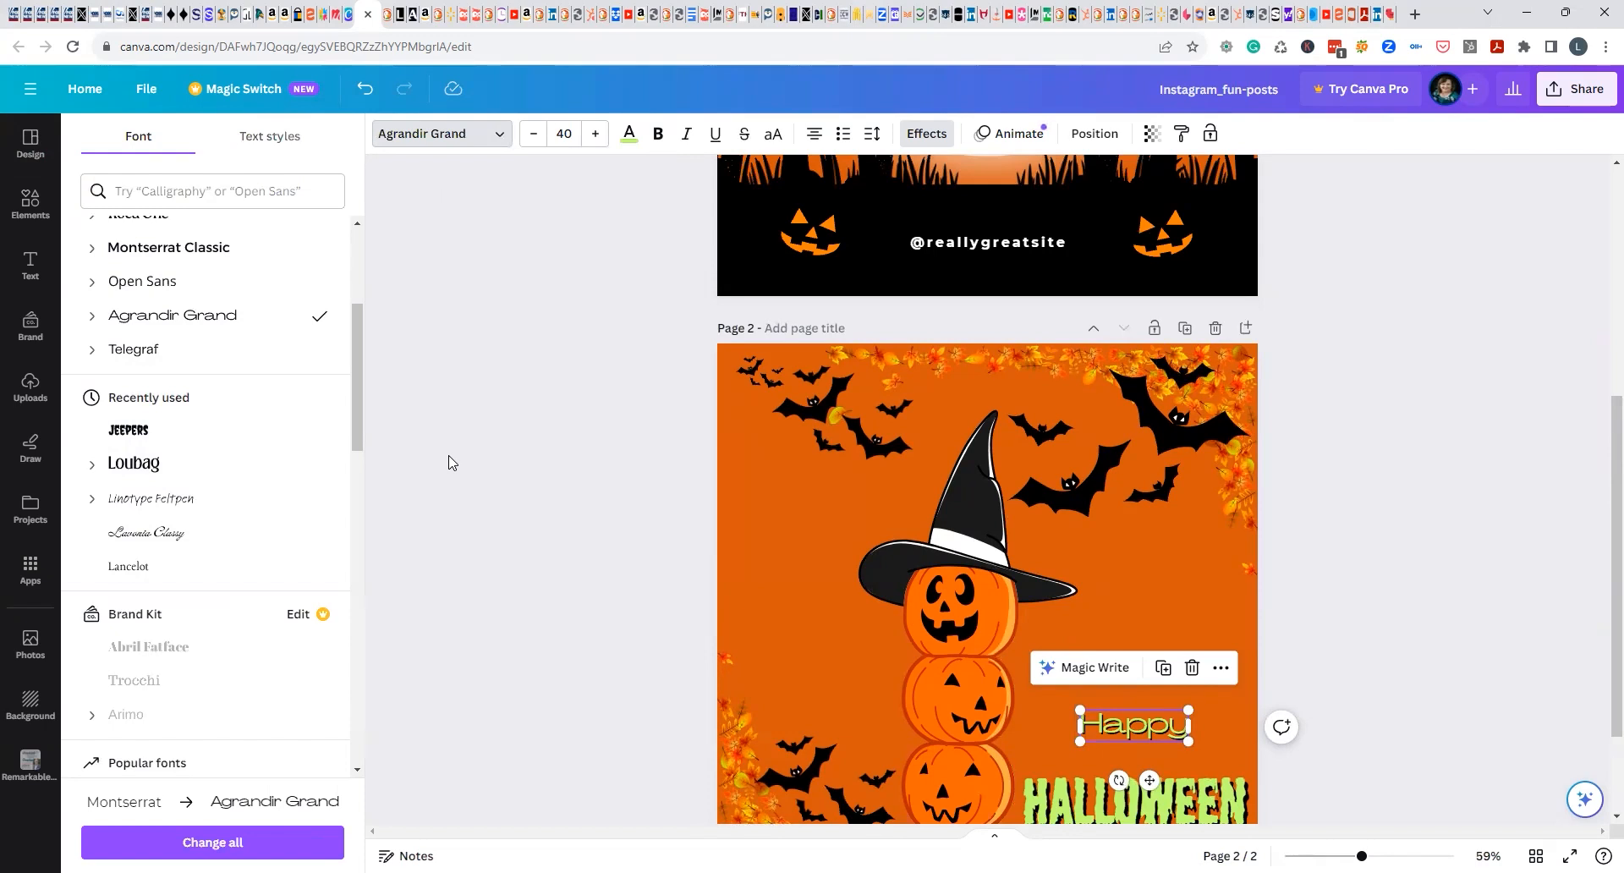
click(134, 567)
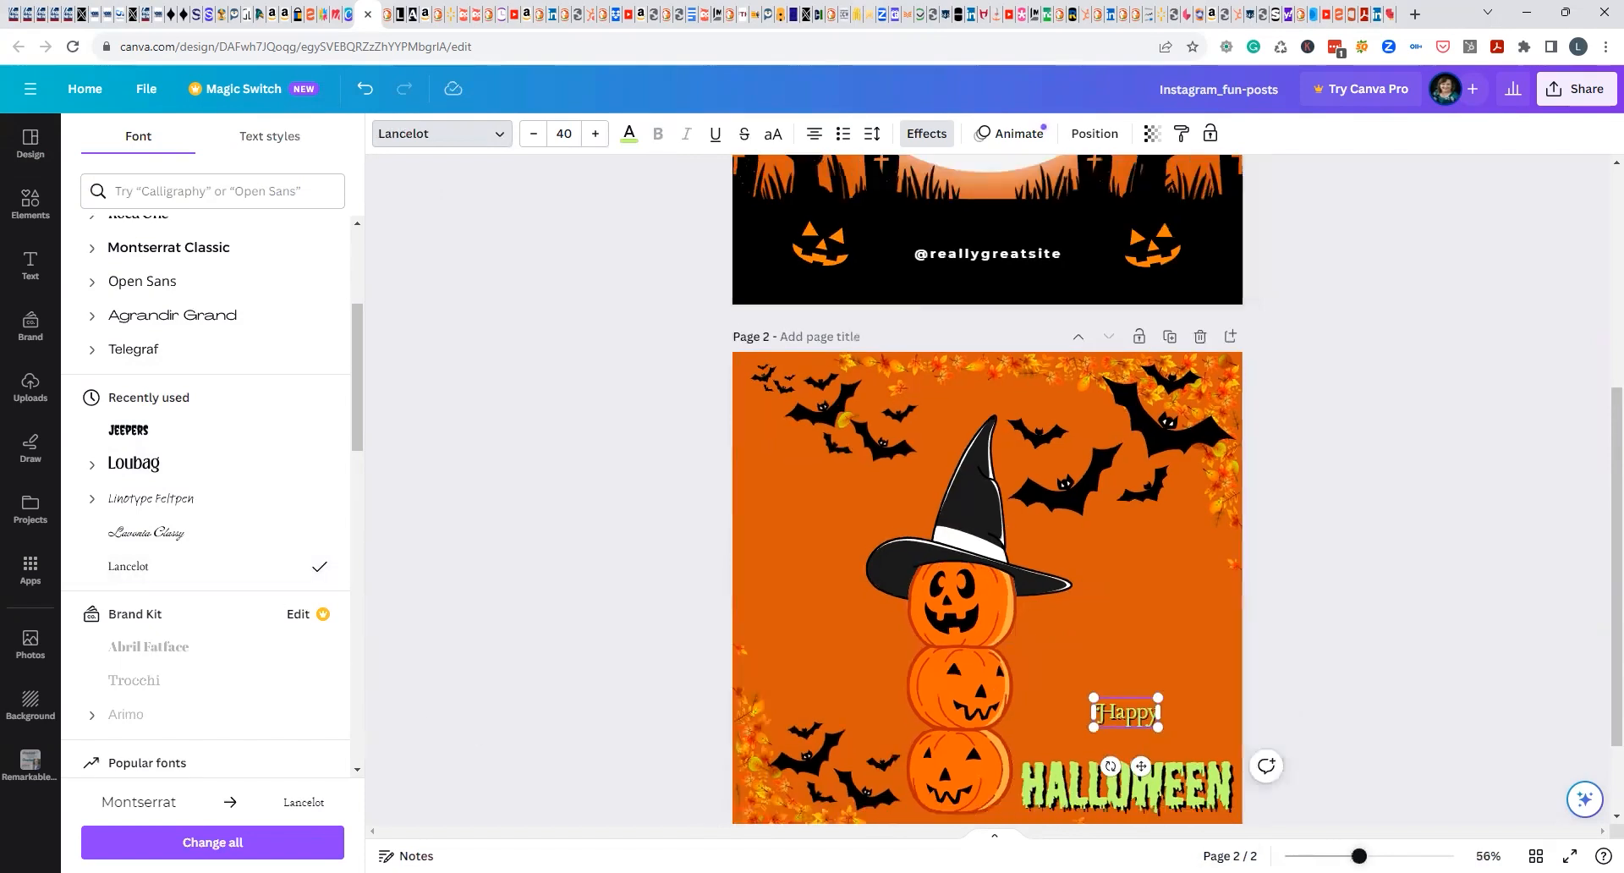
Remove the shadow from the word "Happy" by setting its text effect style to None.
scroll(1486, 678, up, 5)
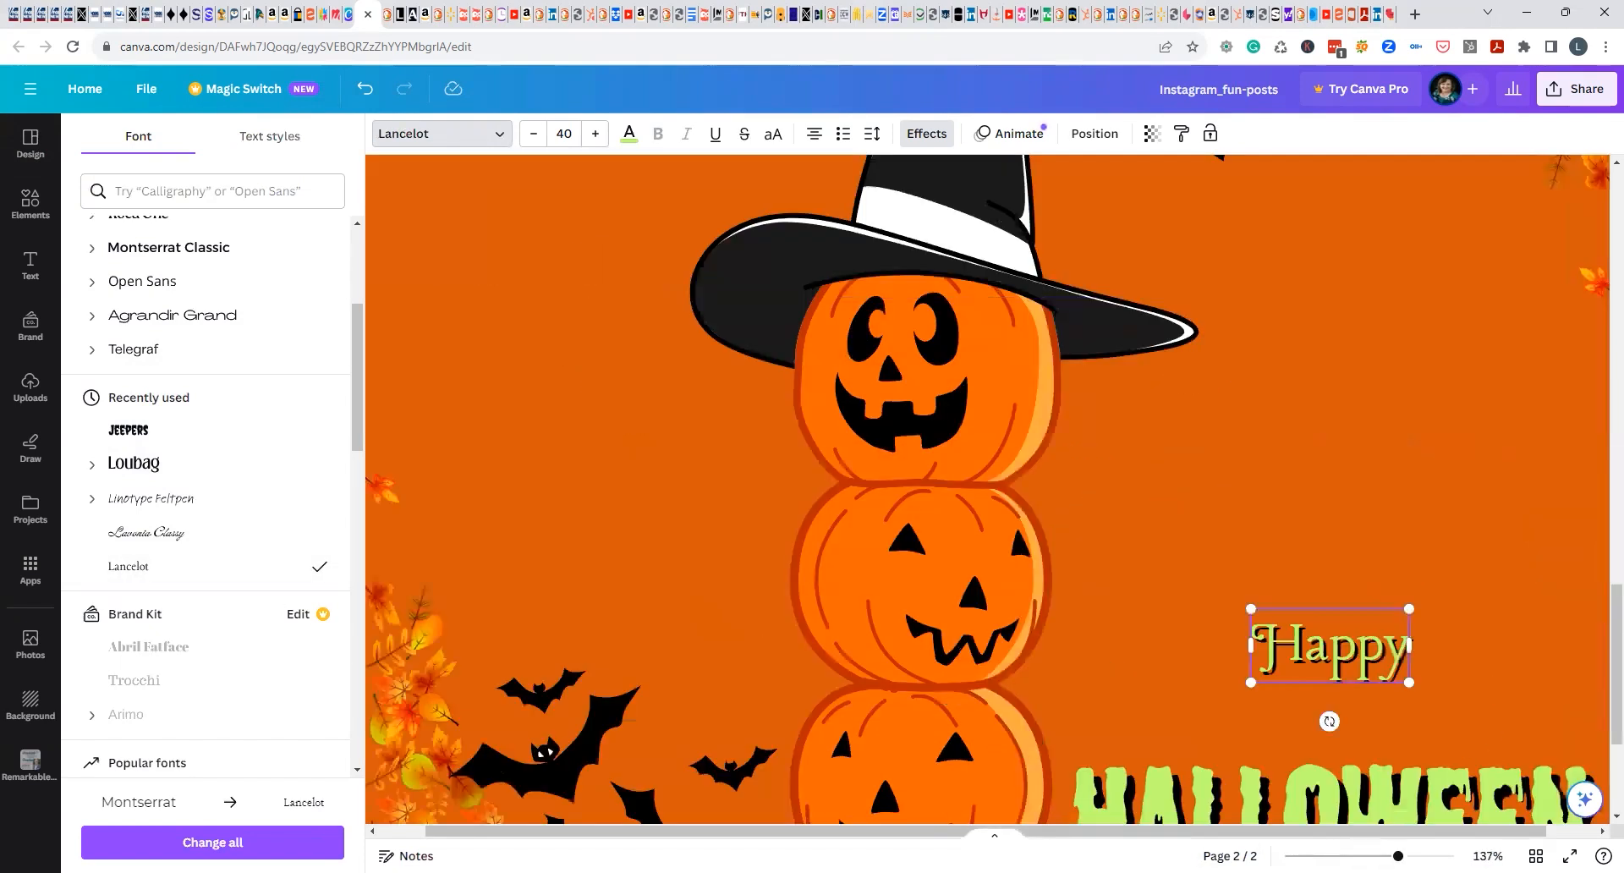
drag(1473, 832, 1524, 832)
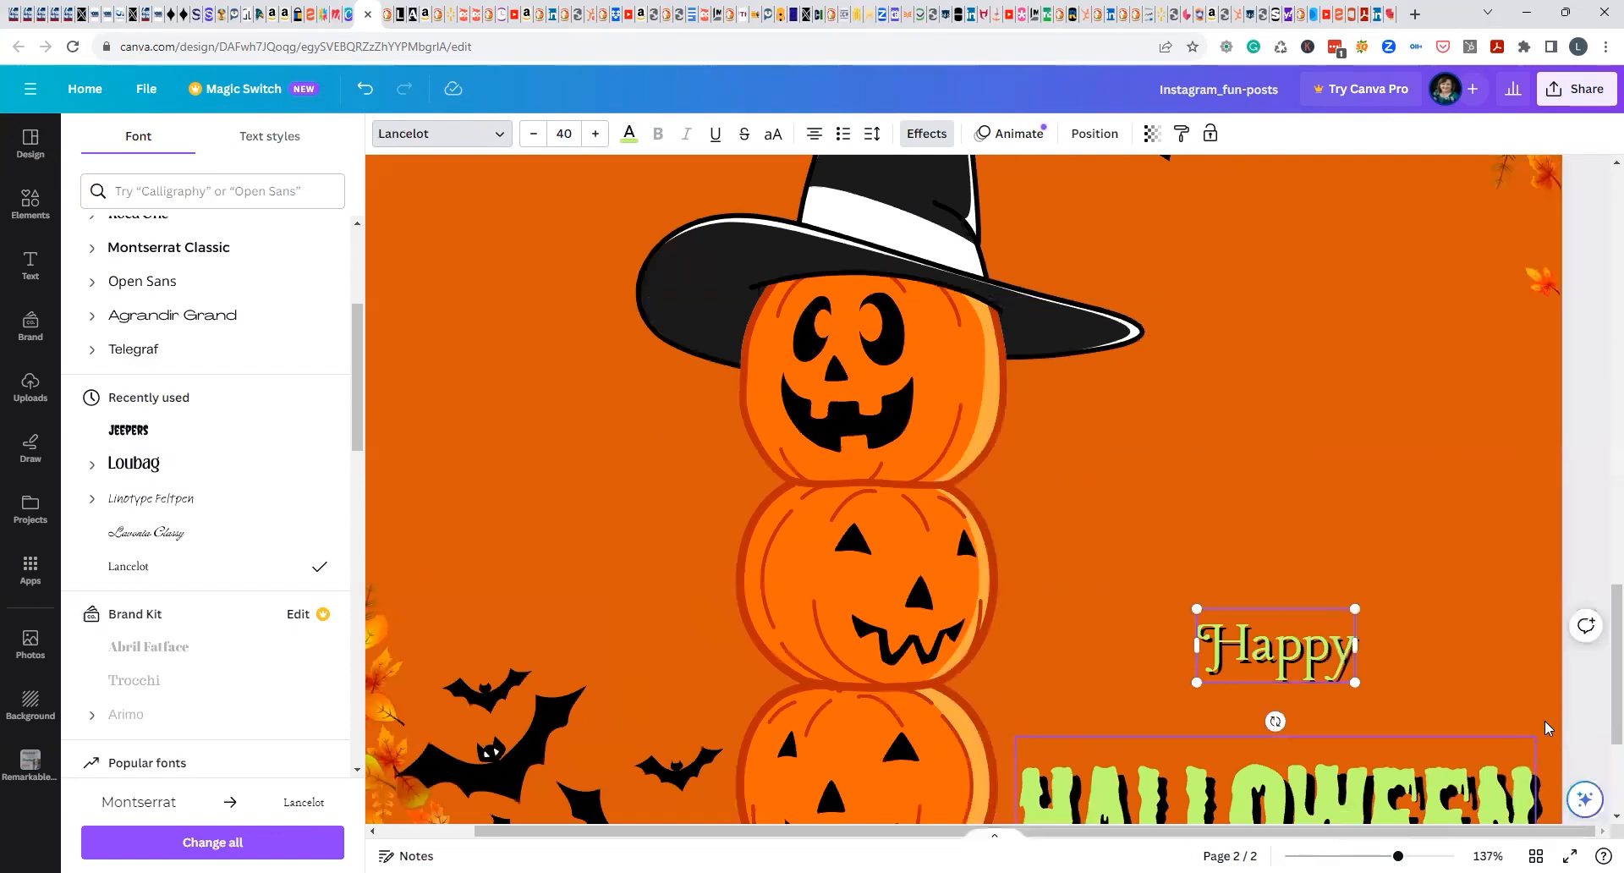
scroll(988, 489, up, 4)
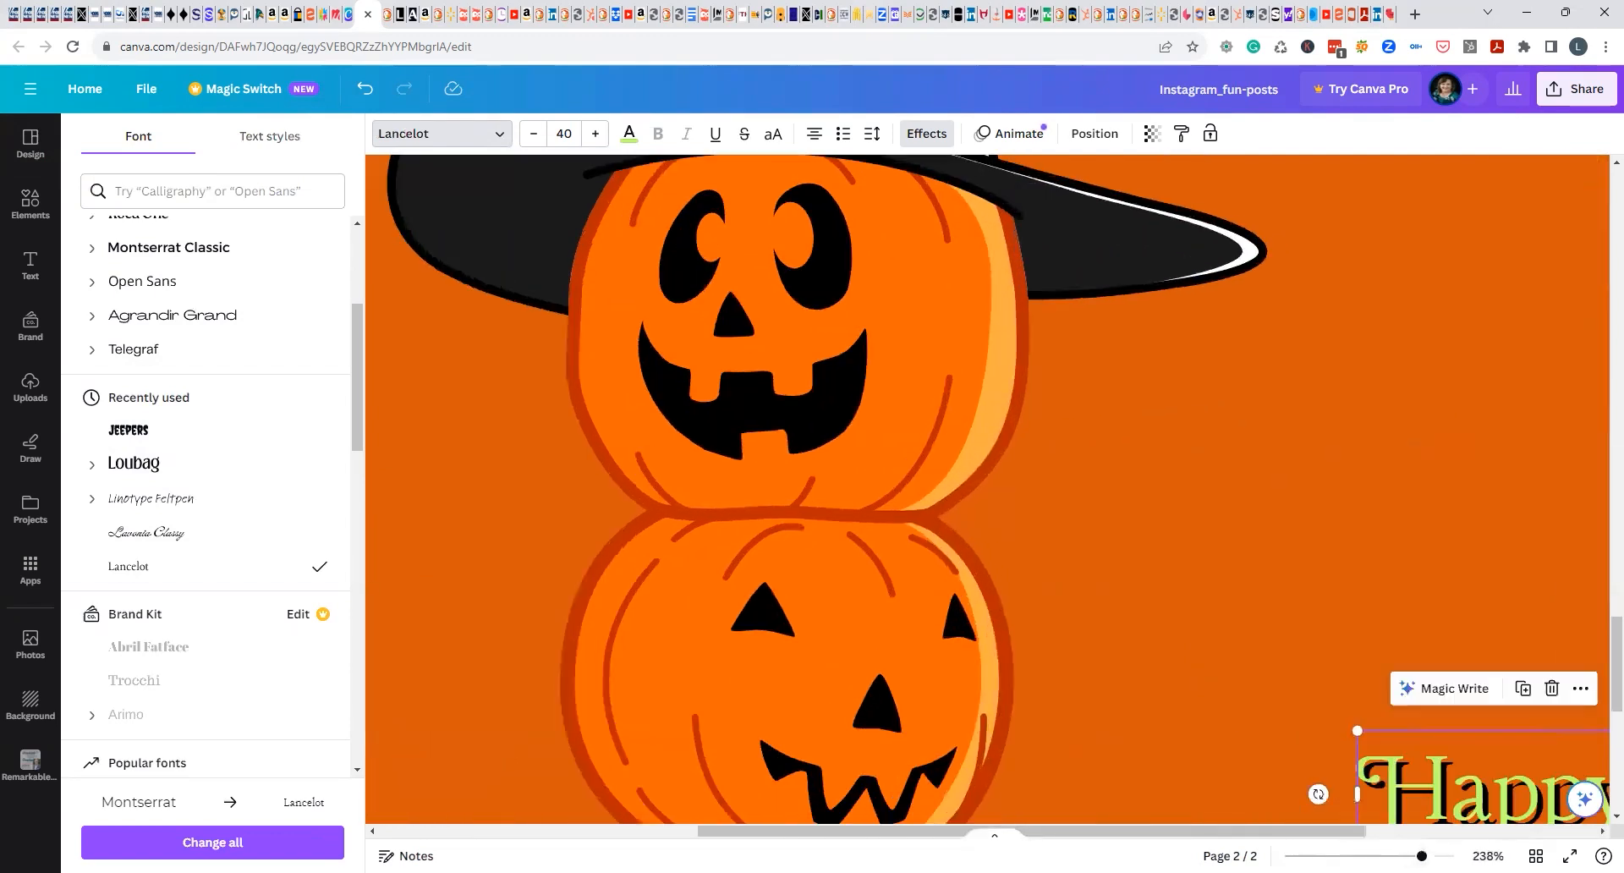
drag(1363, 834, 1601, 832)
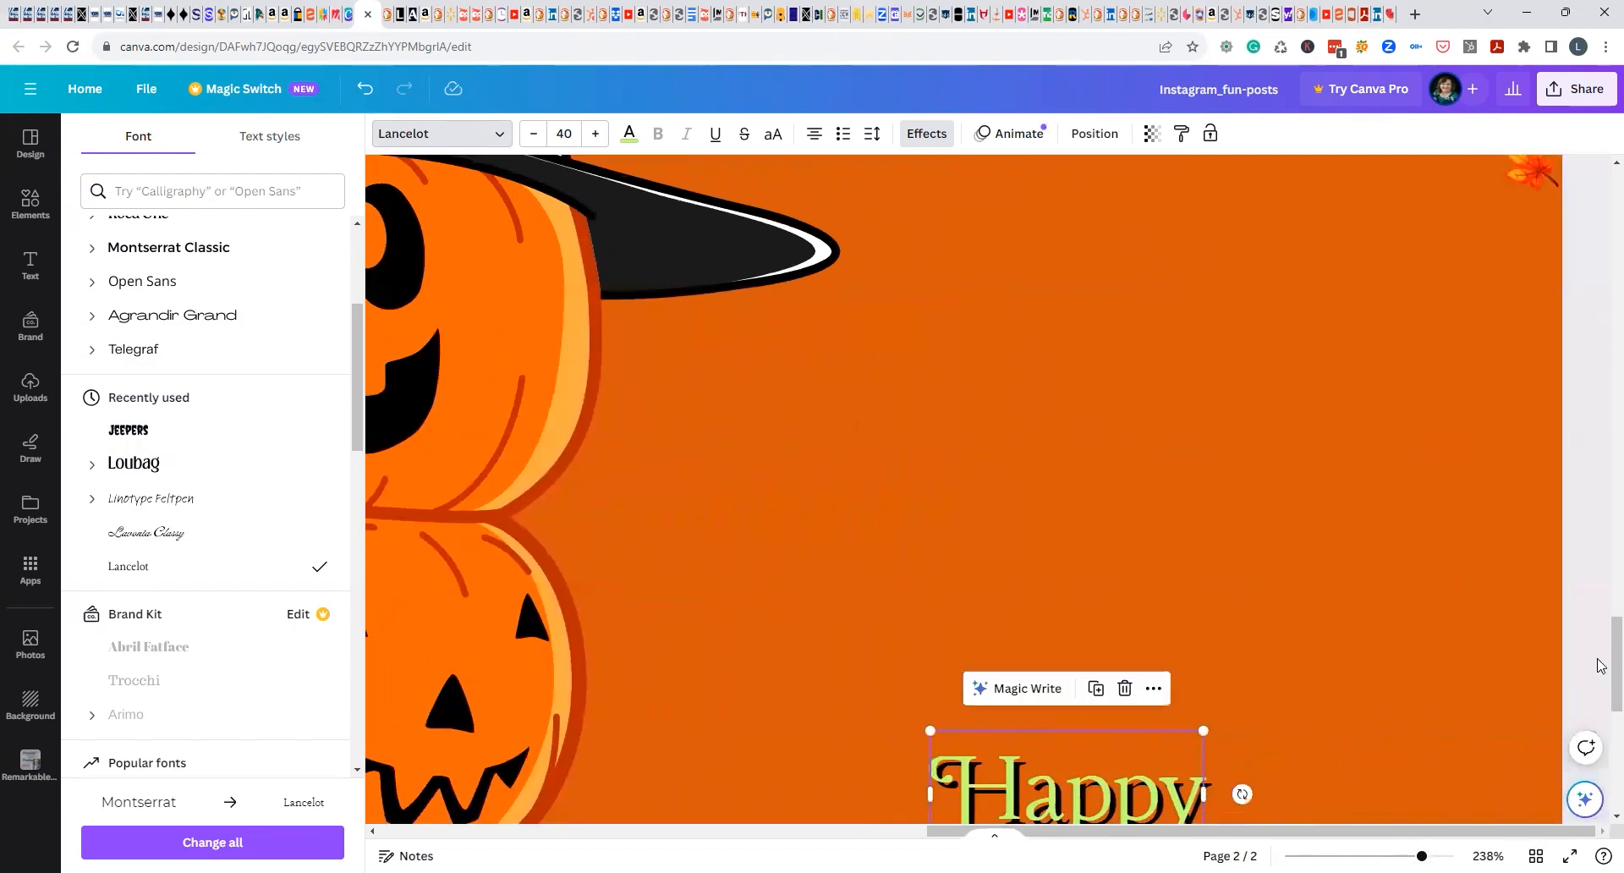
scroll(1598, 663, down, 2)
click(1016, 653)
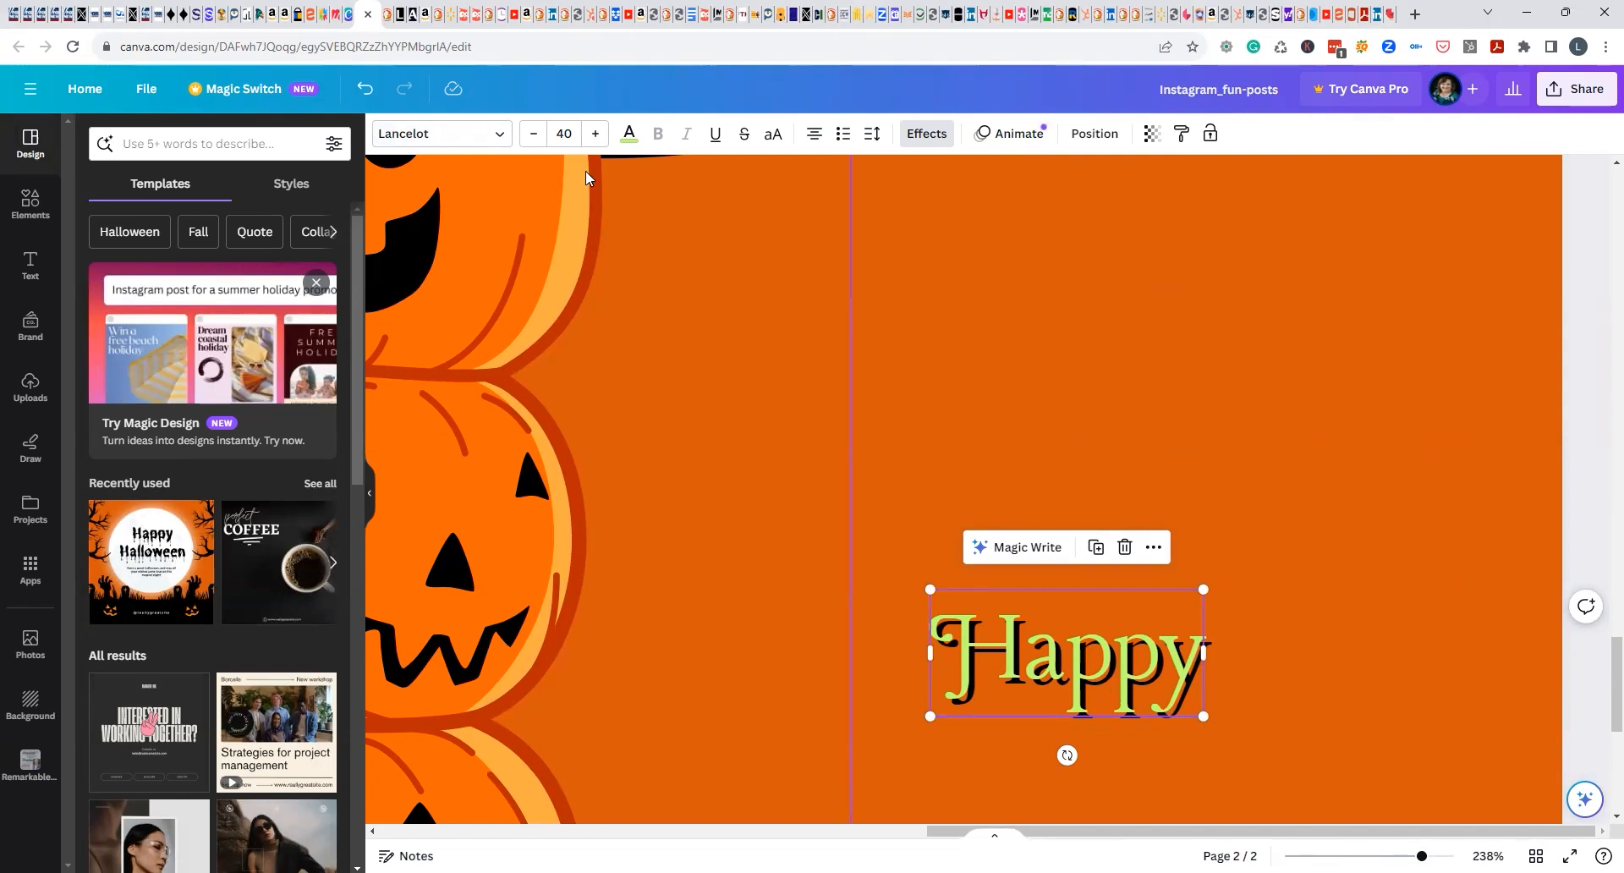
click(939, 138)
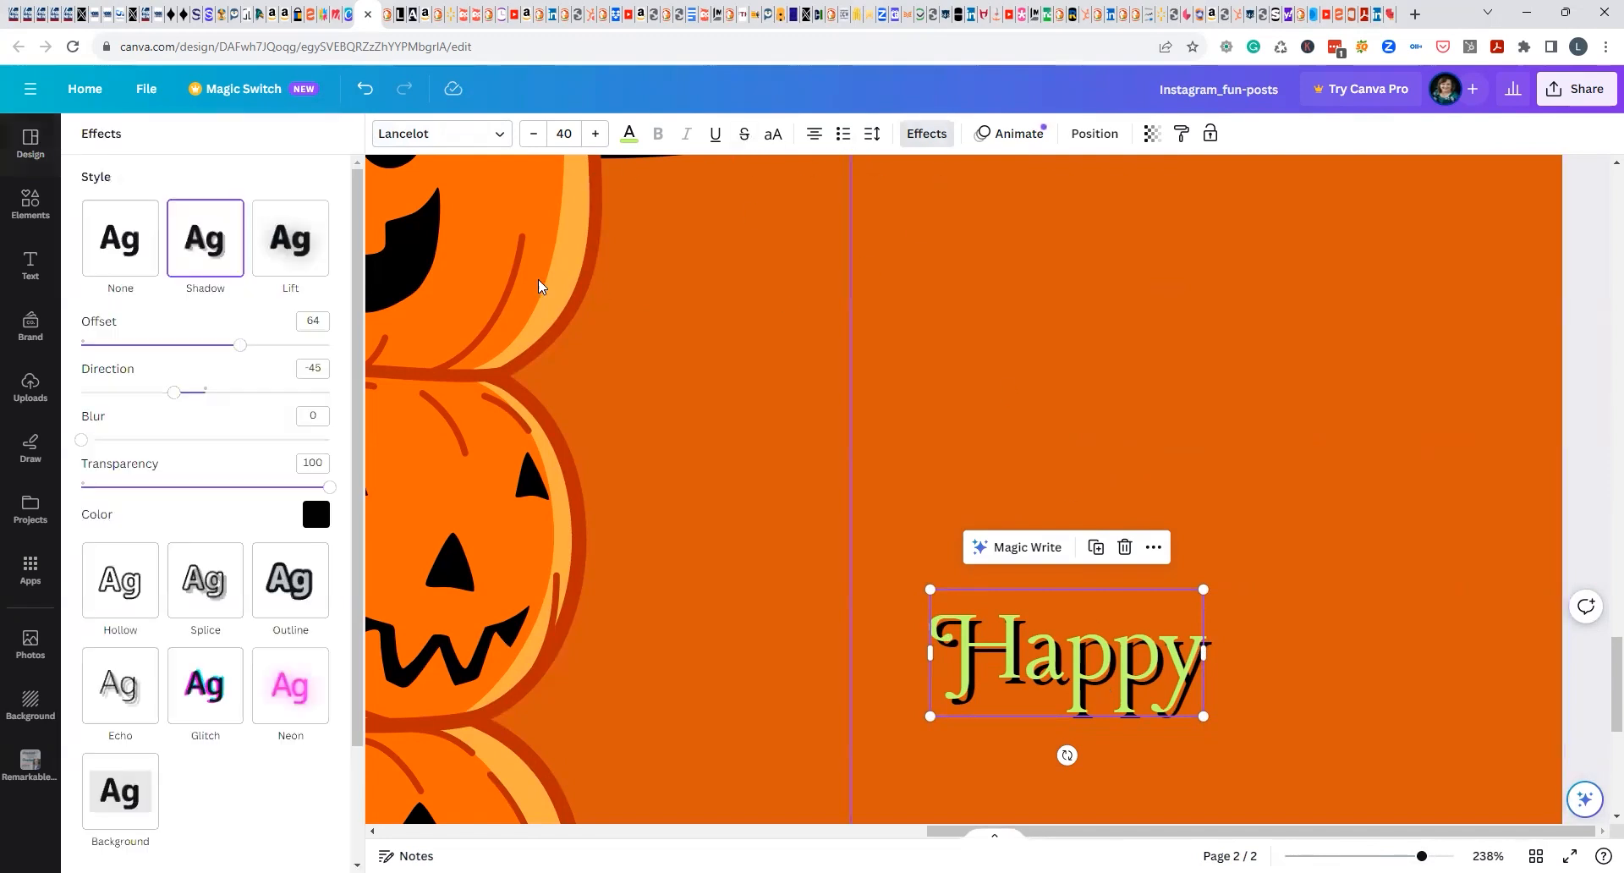
click(125, 262)
Find Times New Roman by searching the fonts for "times" and apply it to the word "Happy".
click(1087, 702)
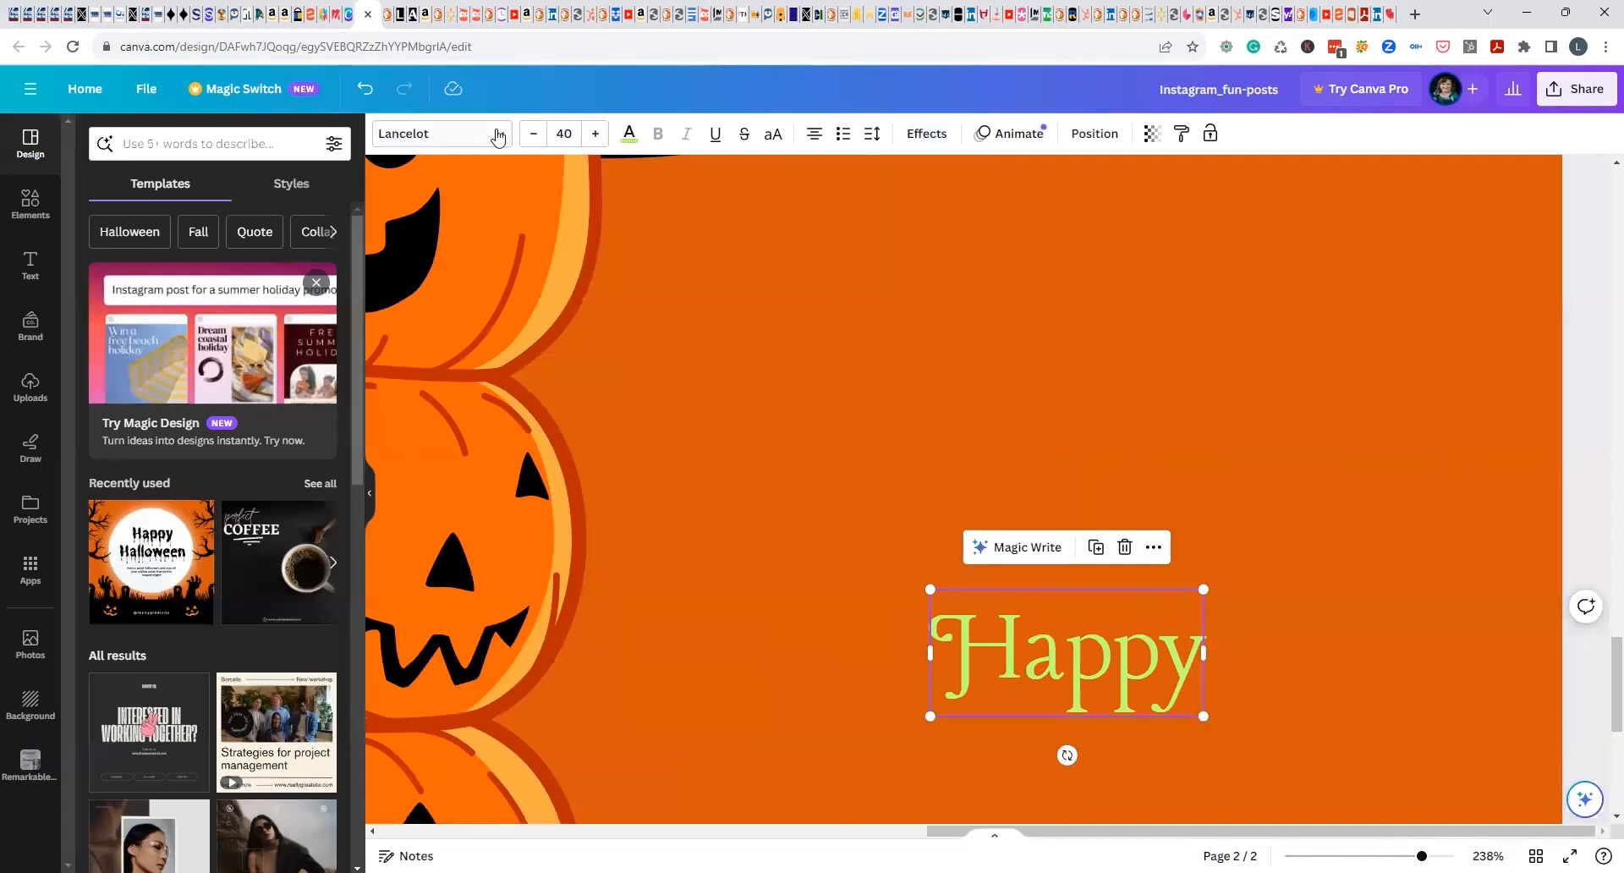
click(387, 132)
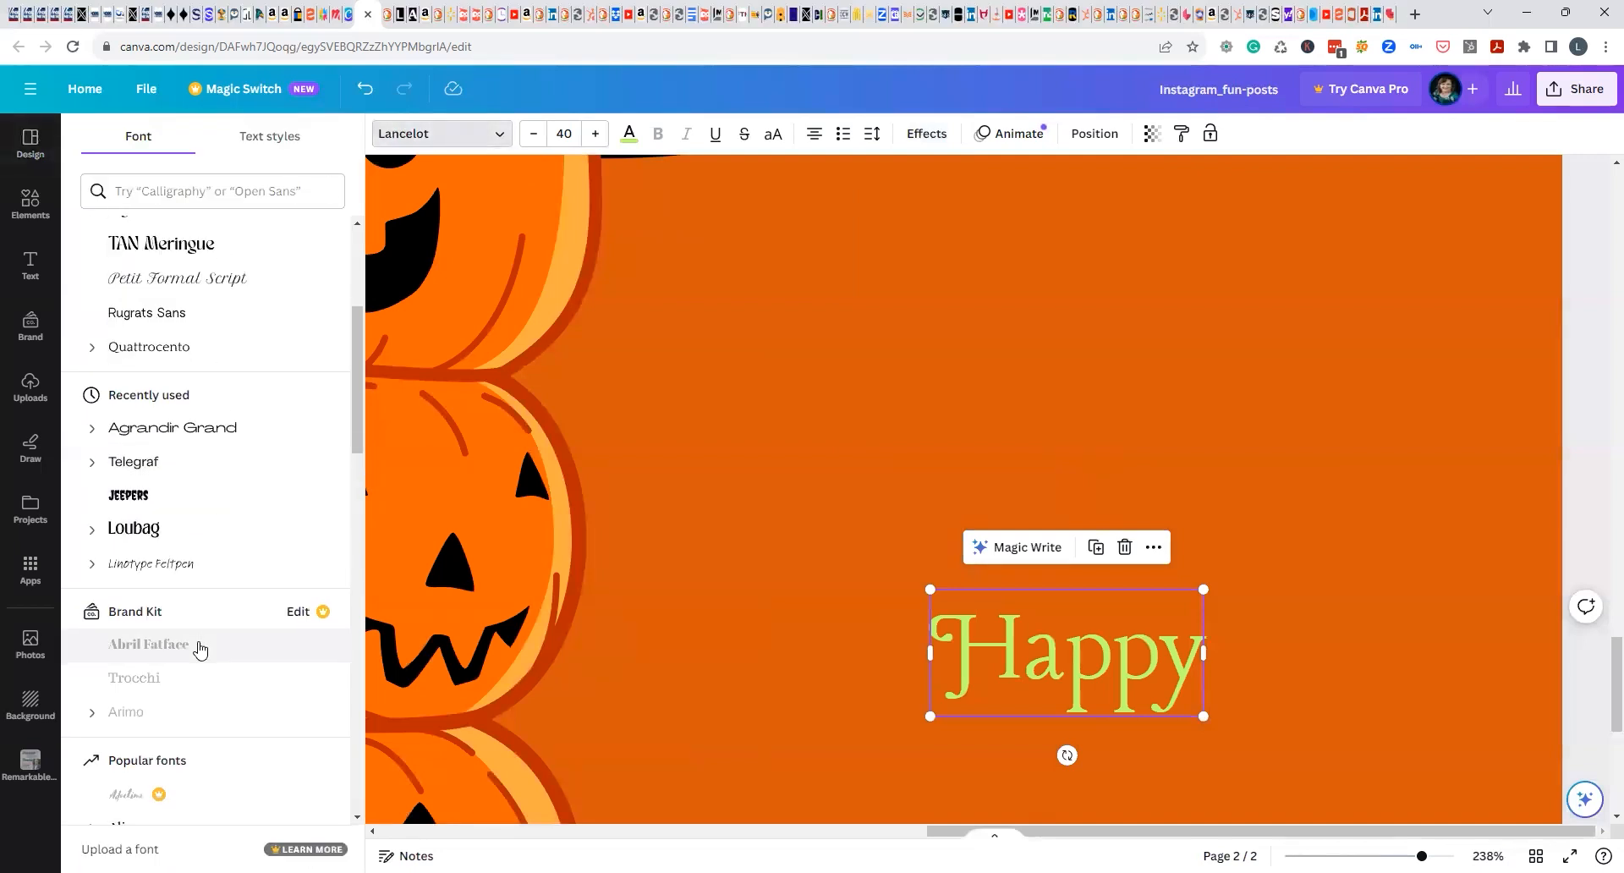
scroll(200, 648, down, 5)
click(188, 191)
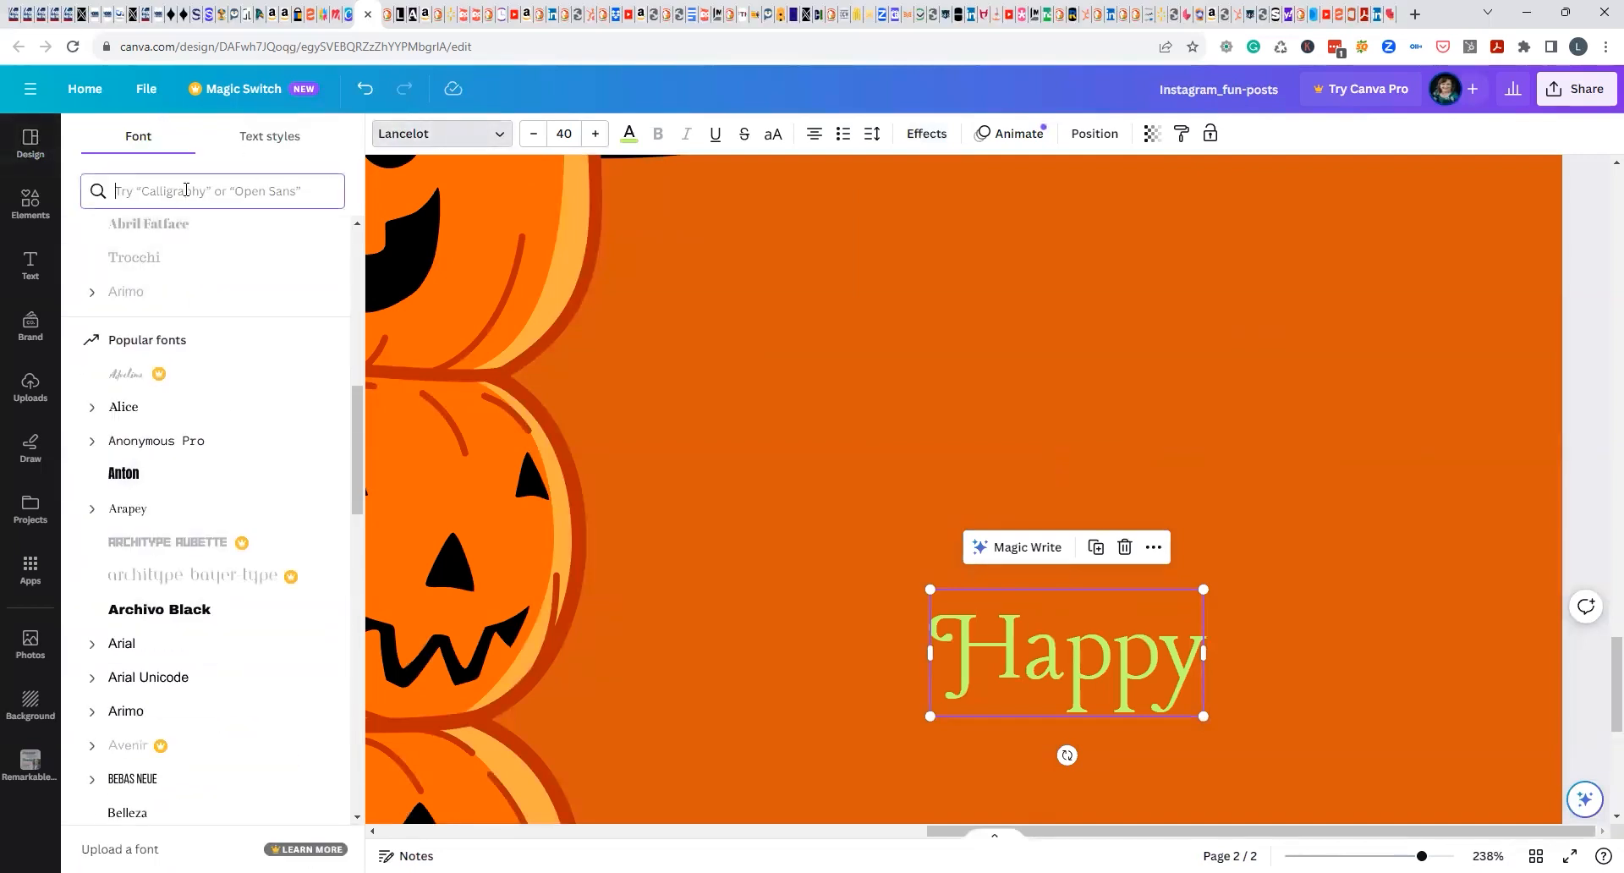
text(times)
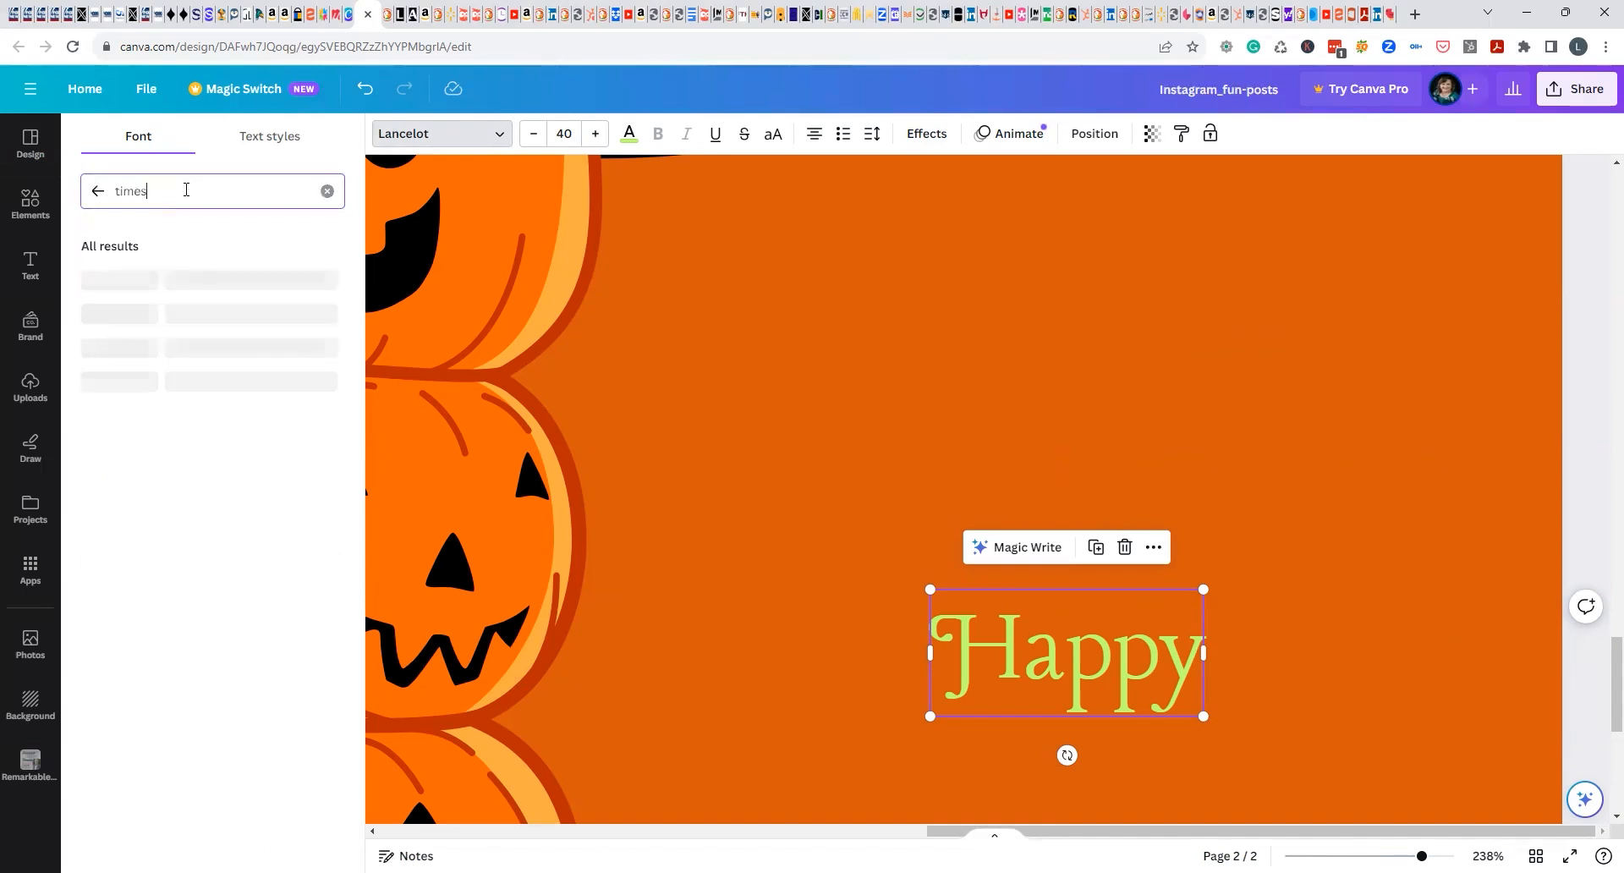
click(166, 287)
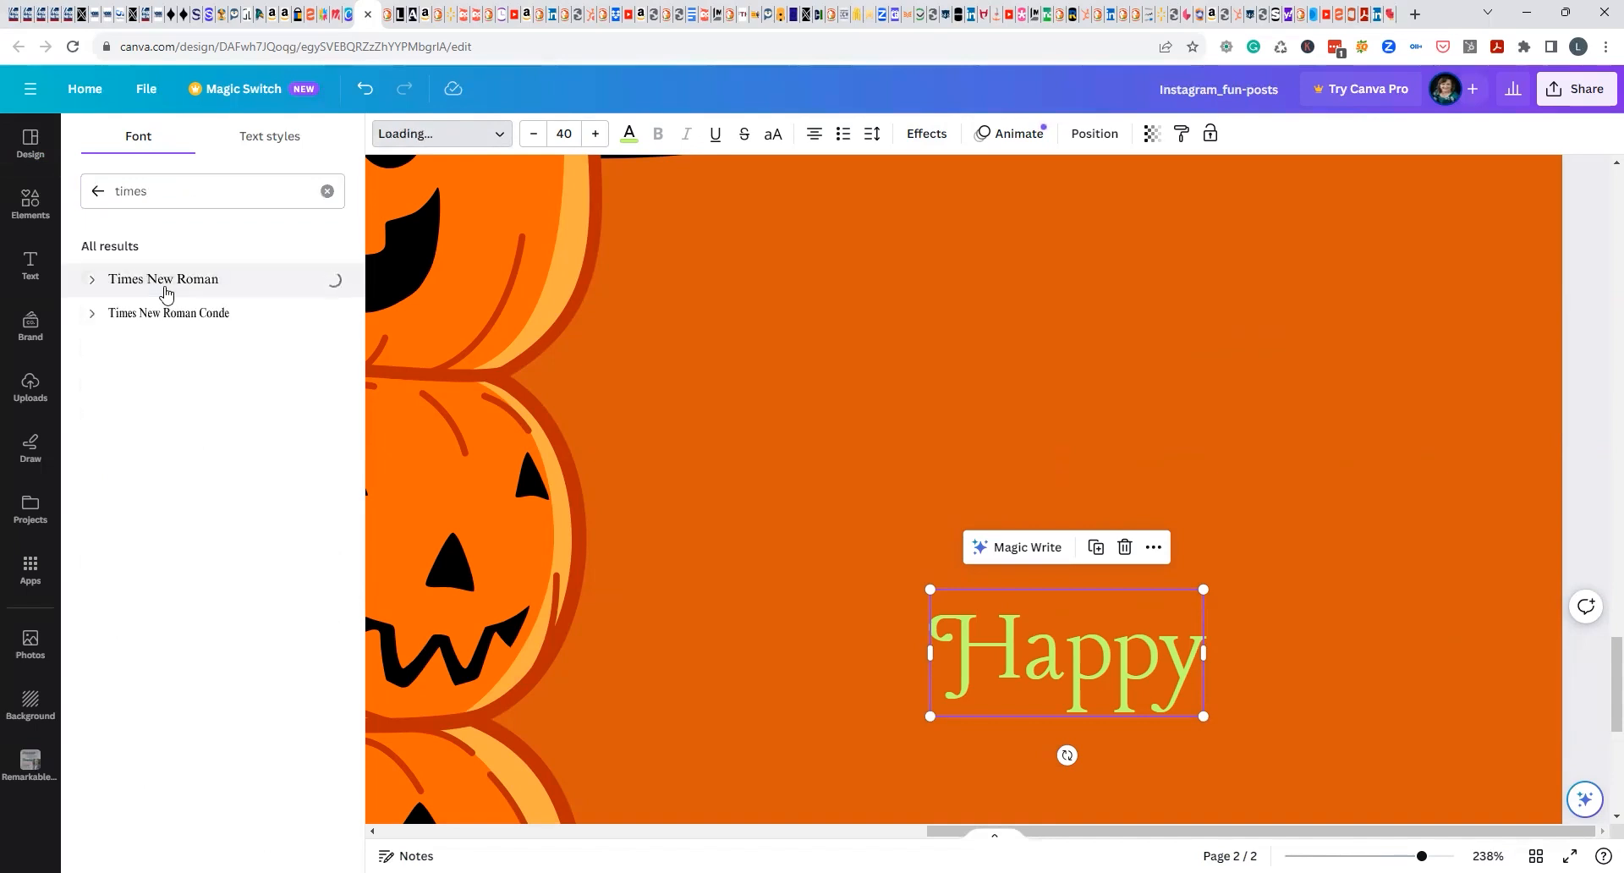
click(1124, 701)
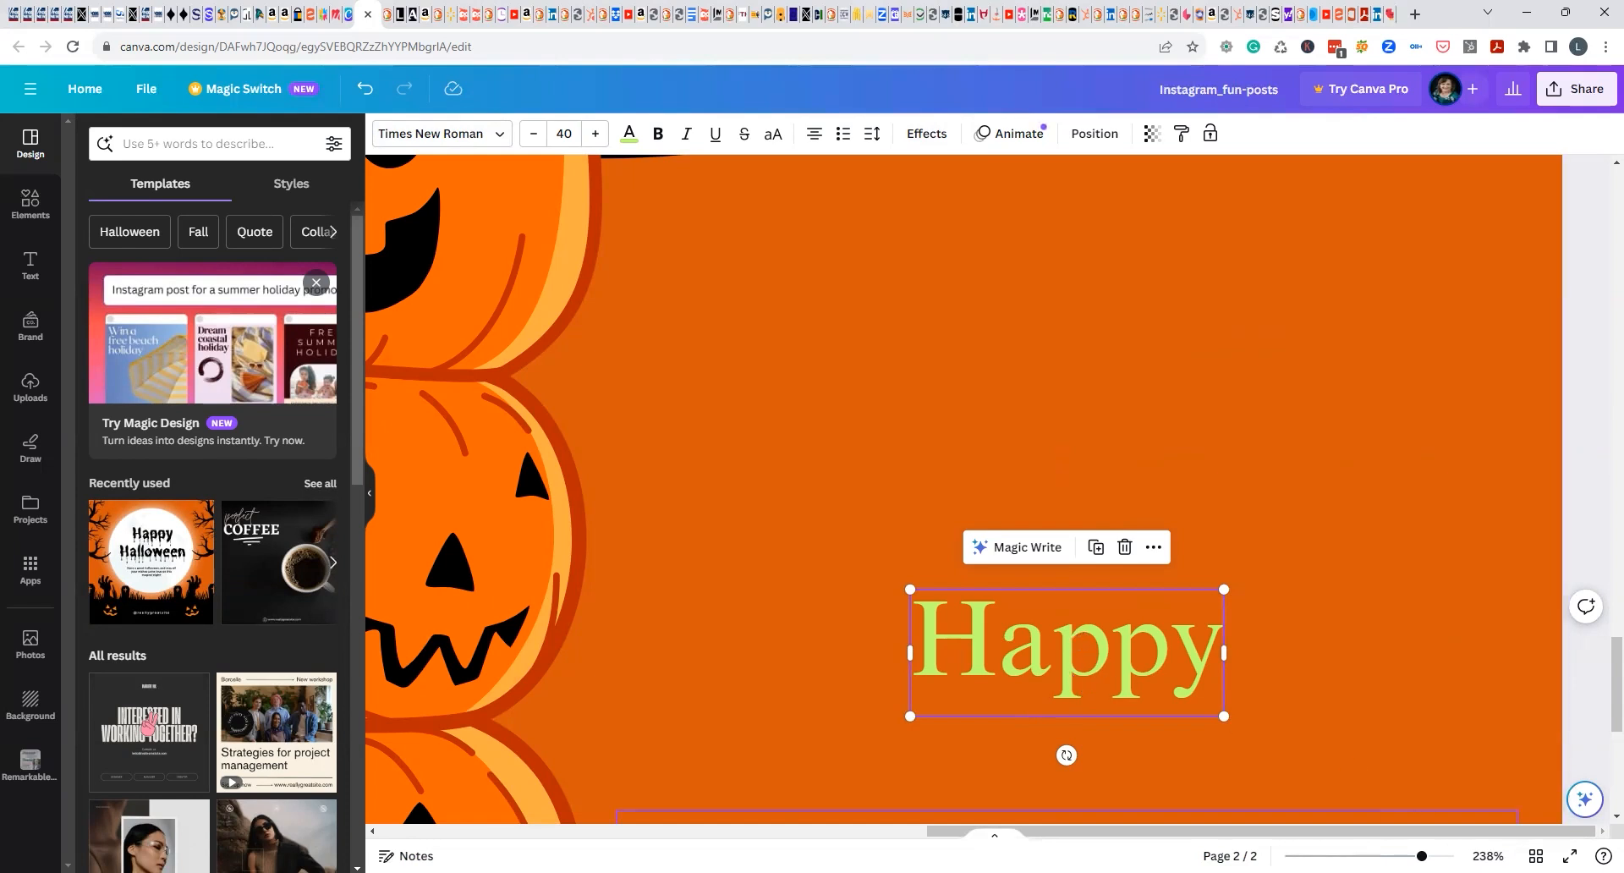
Change the color of the word "Happy" to white using the document colors.
click(1479, 854)
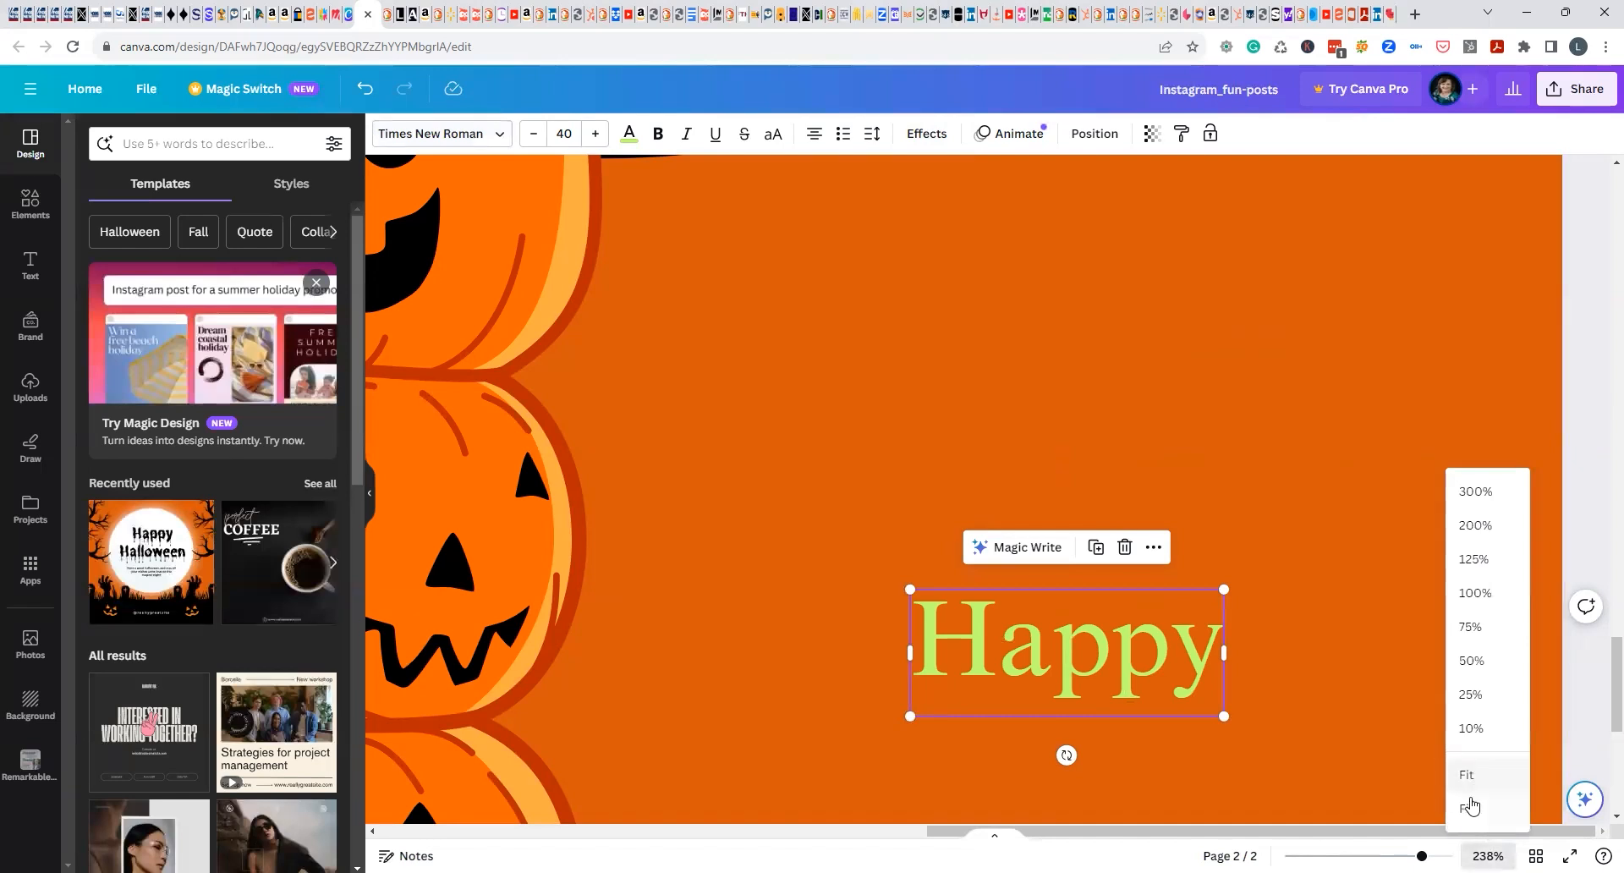
click(1469, 776)
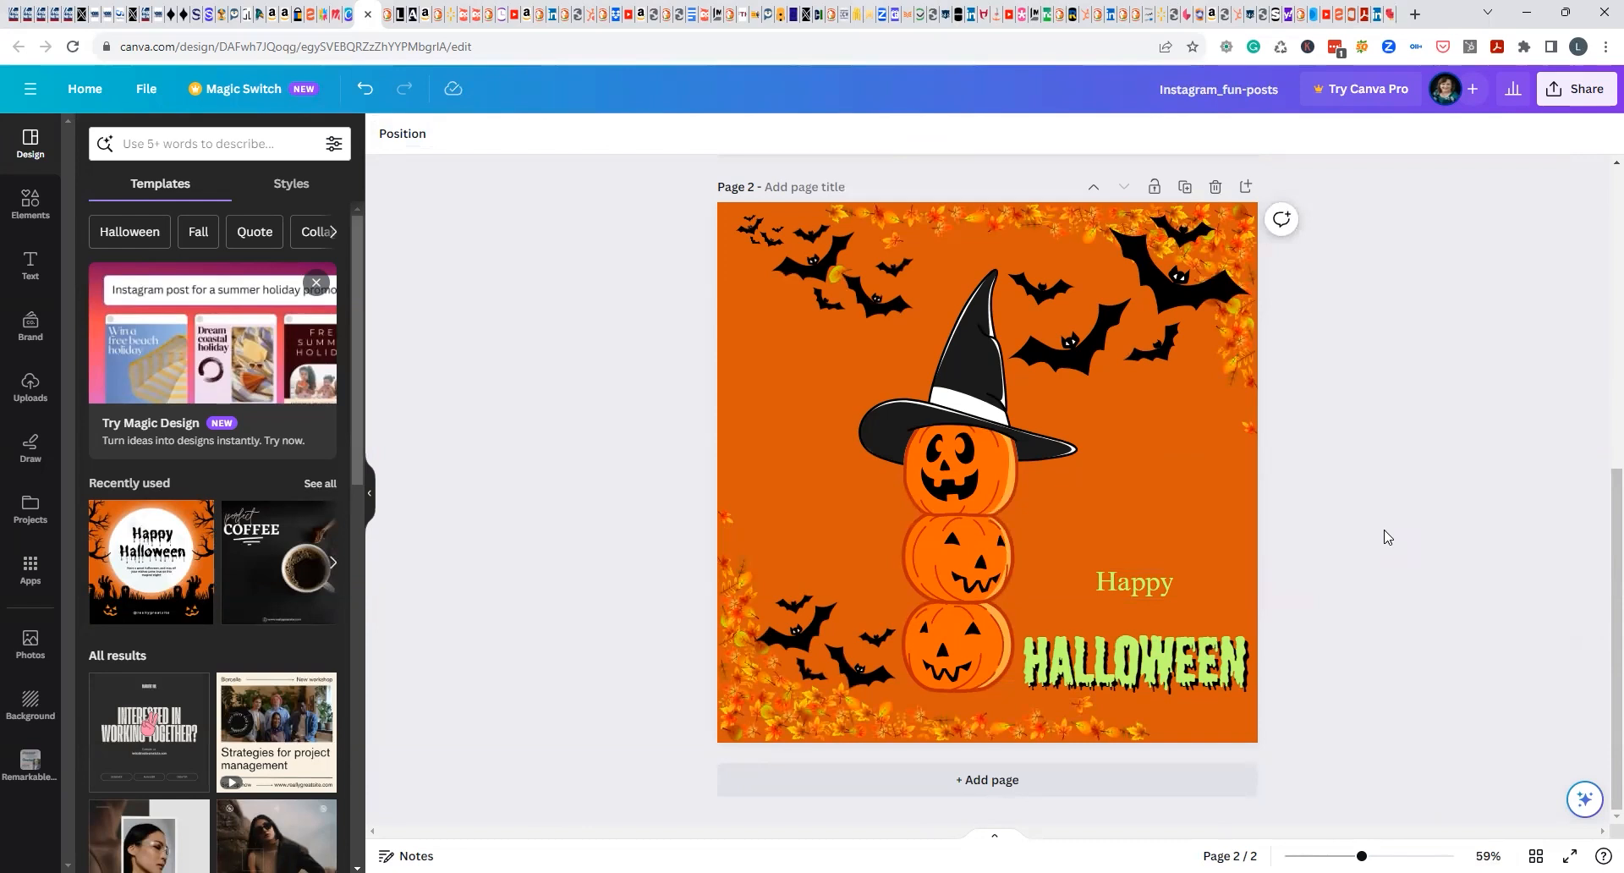
click(1160, 584)
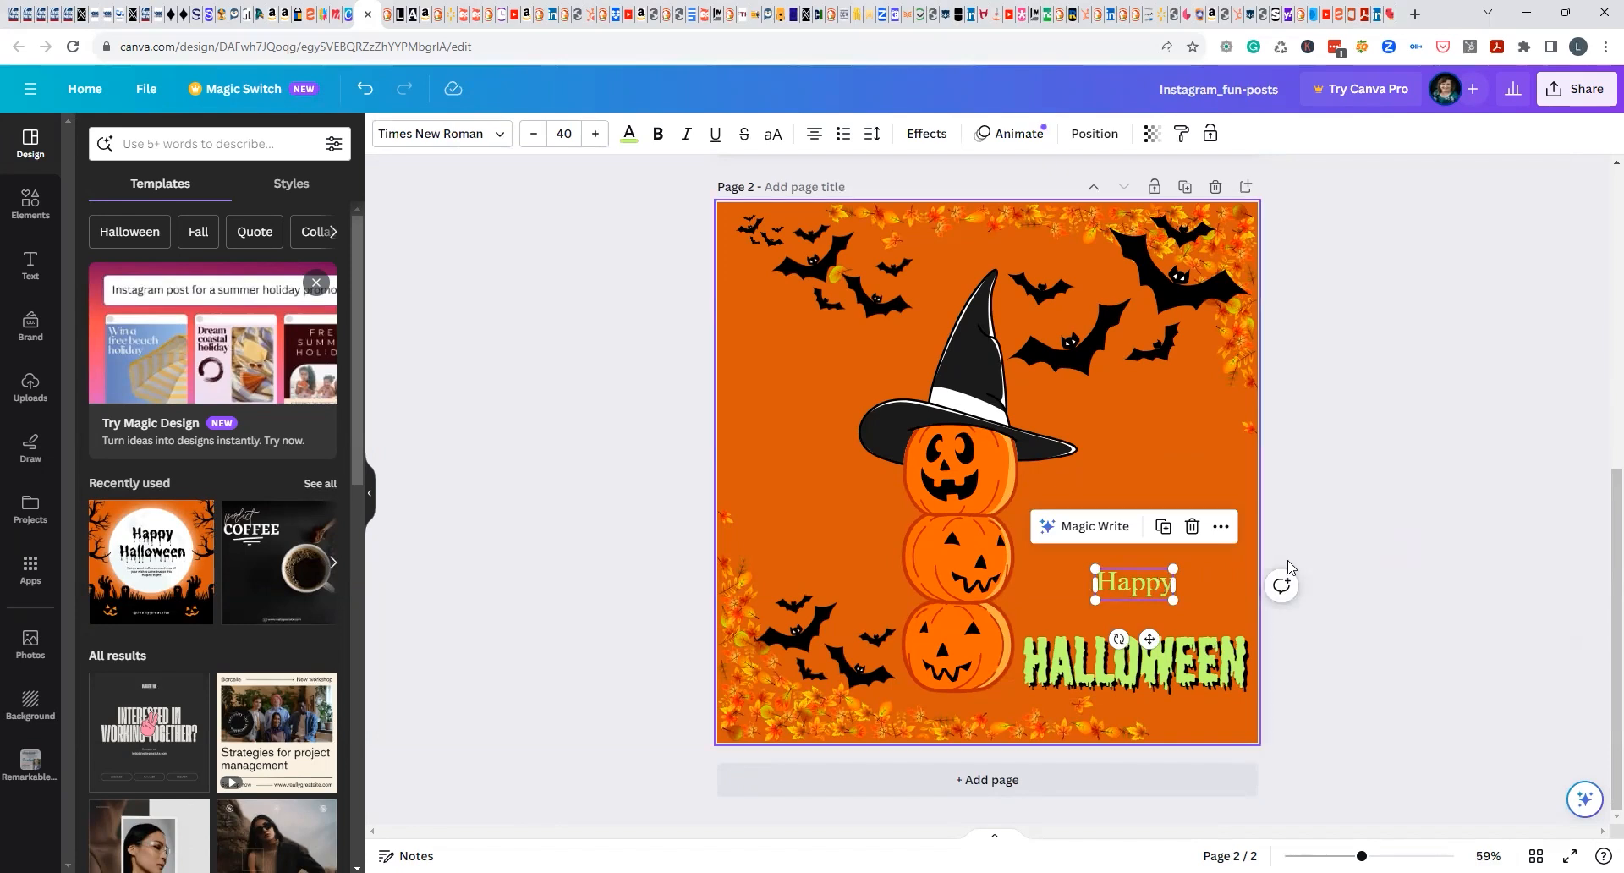
click(1364, 505)
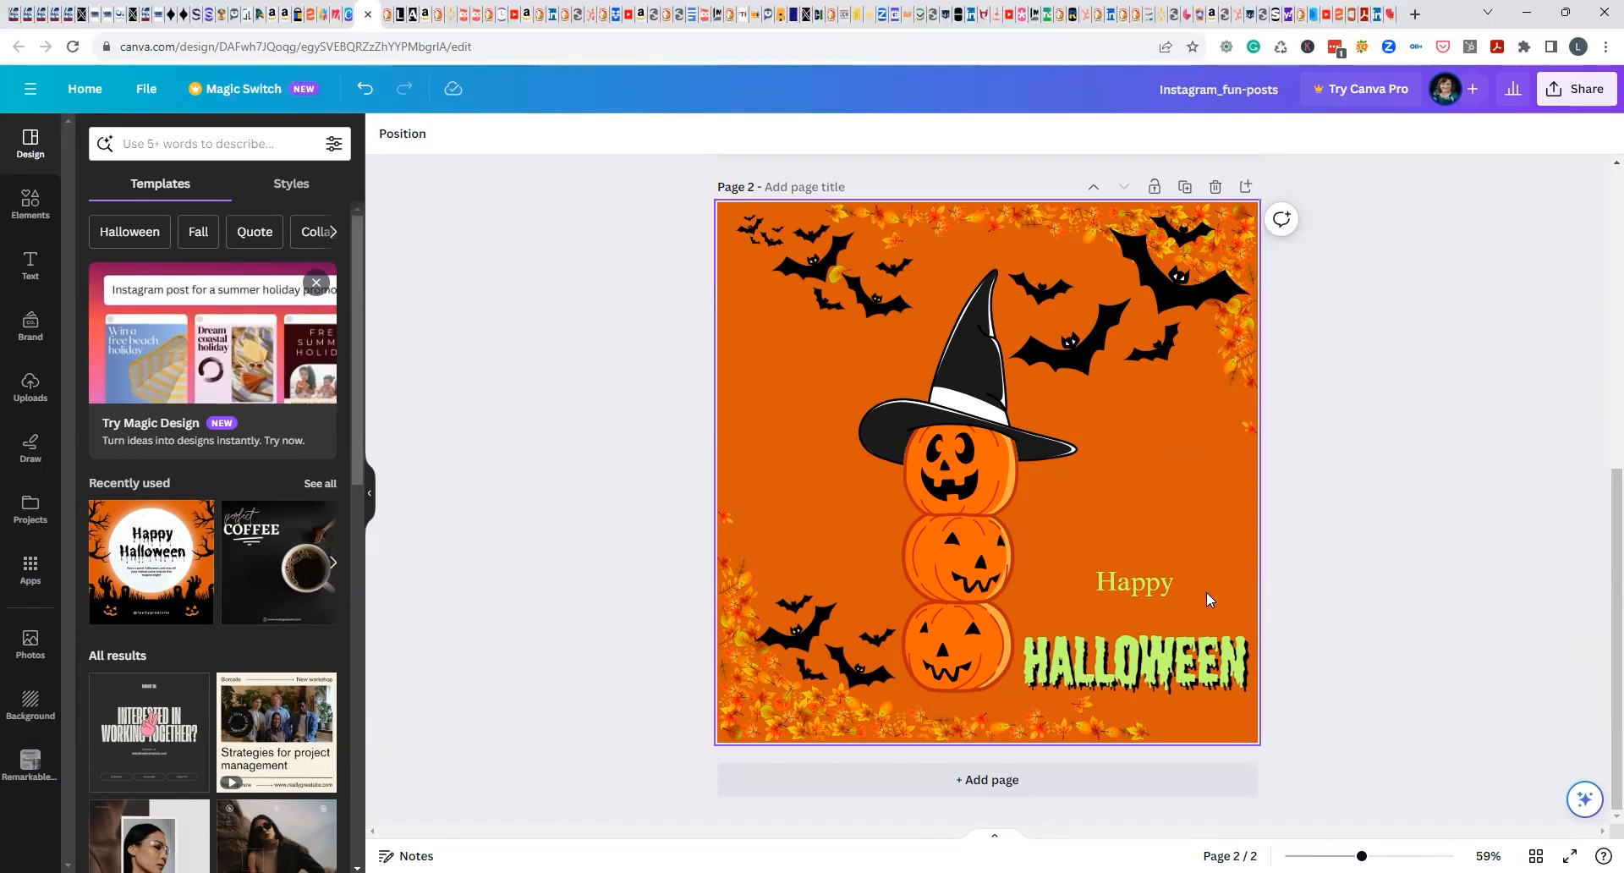
click(1155, 593)
click(631, 133)
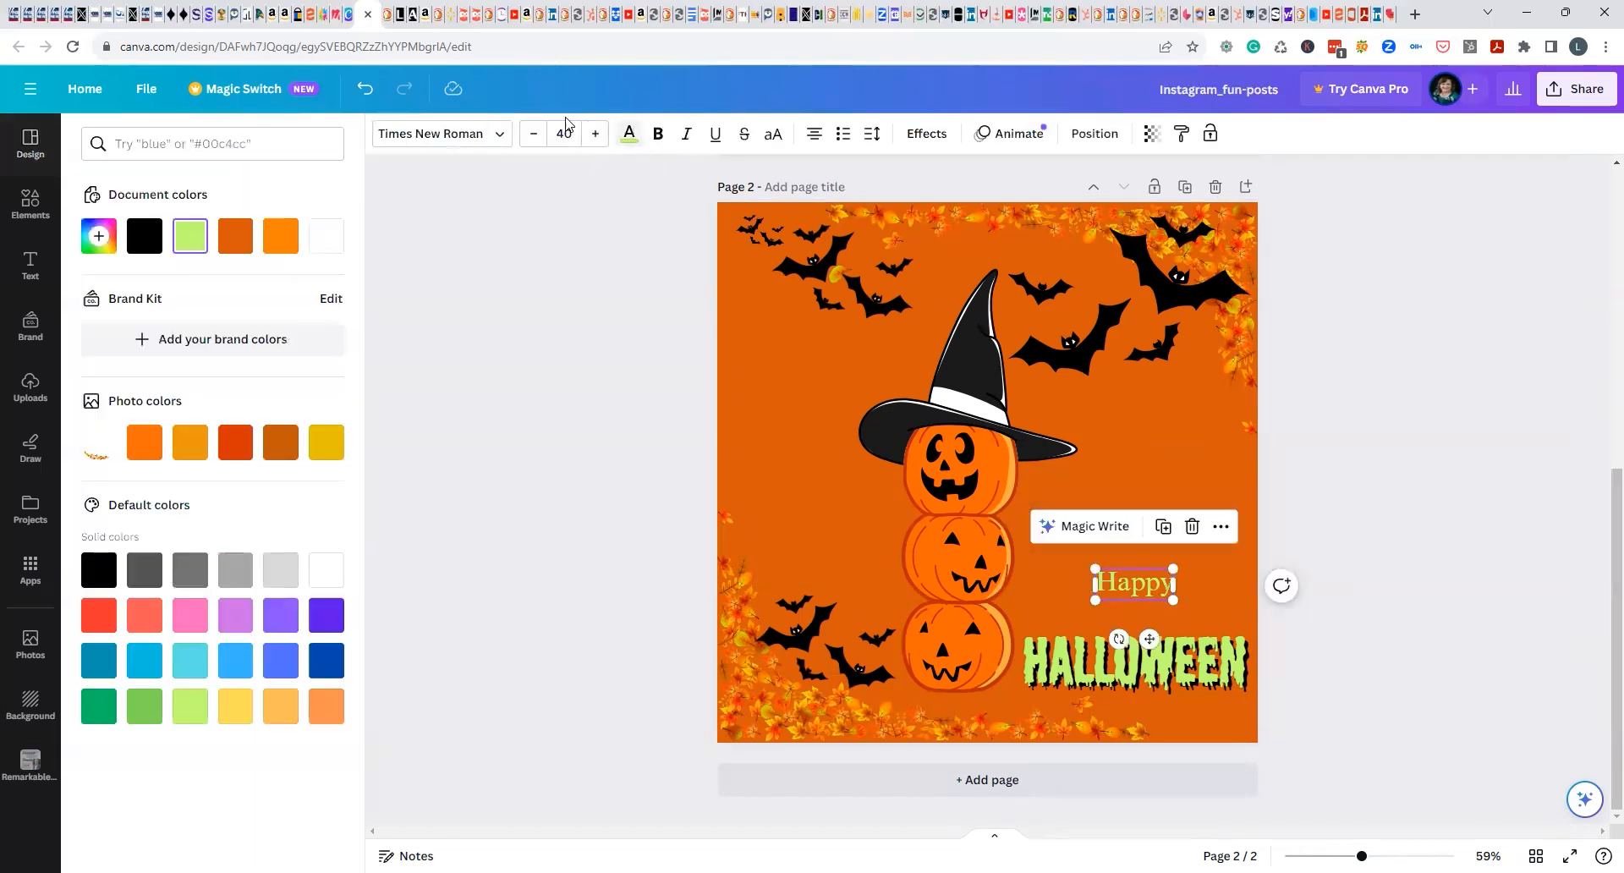
click(326, 233)
key(Escape)
click(1486, 533)
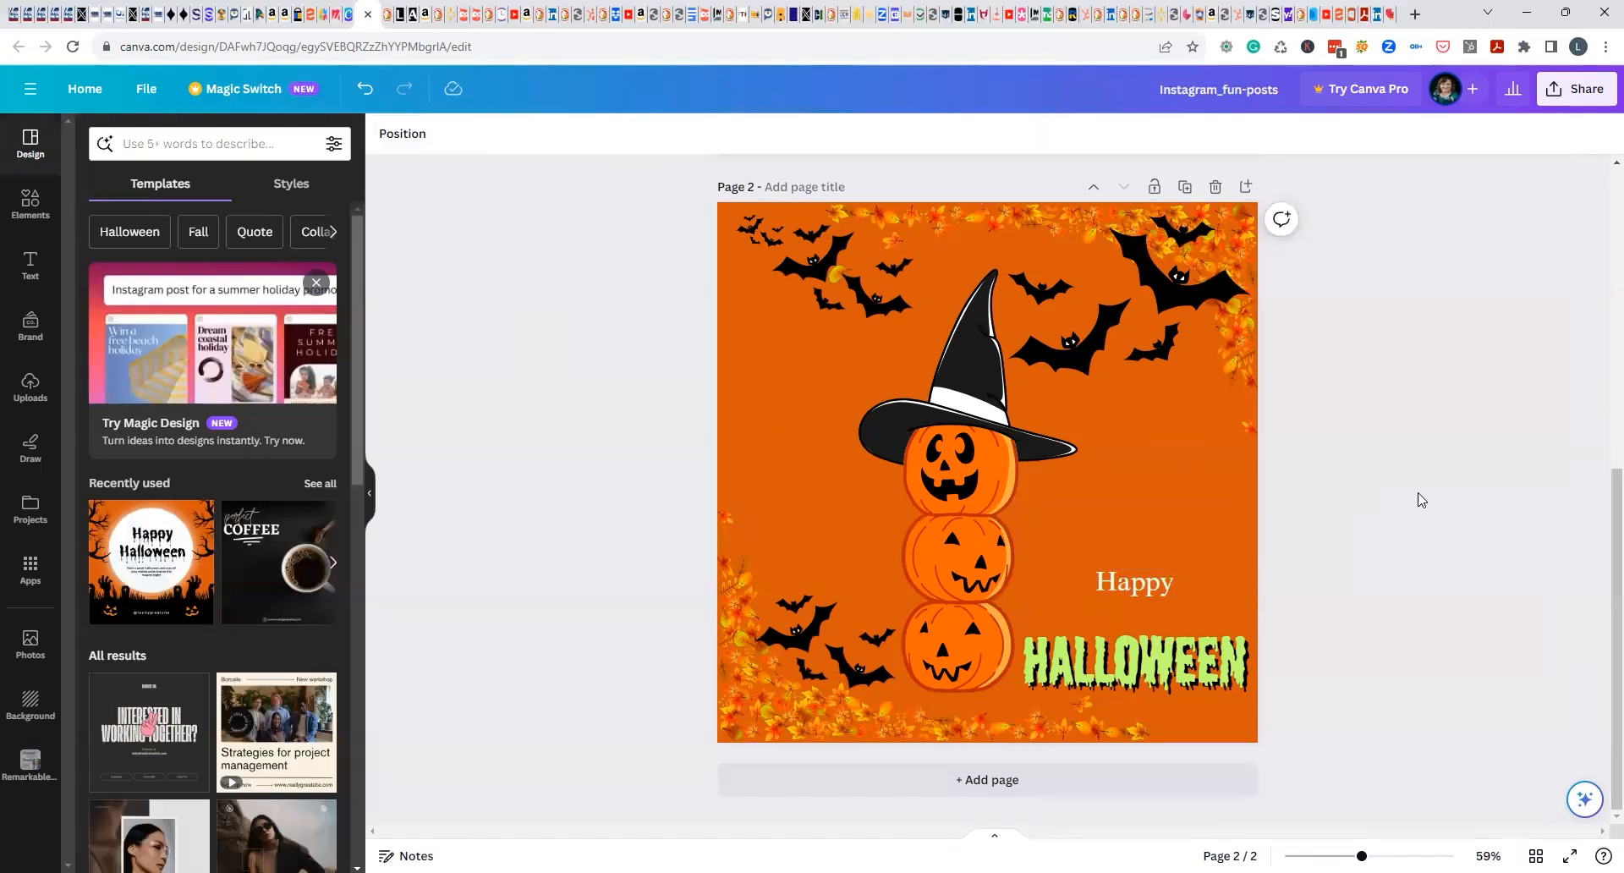
Recolor the word "Happy" black using the document colors.
click(1119, 592)
click(632, 142)
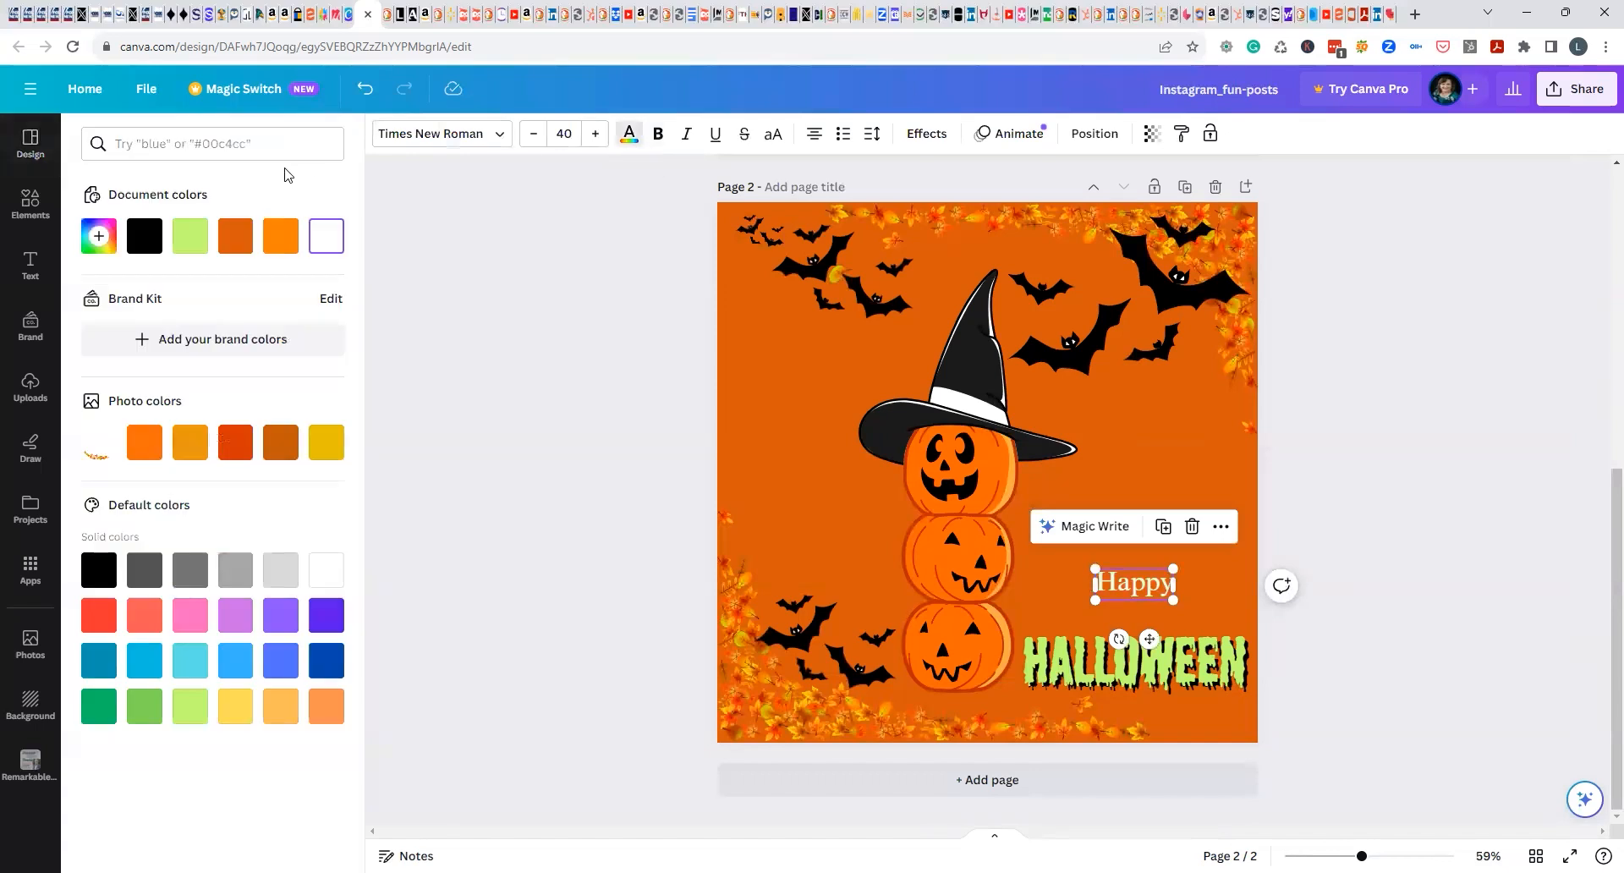
click(145, 235)
click(462, 324)
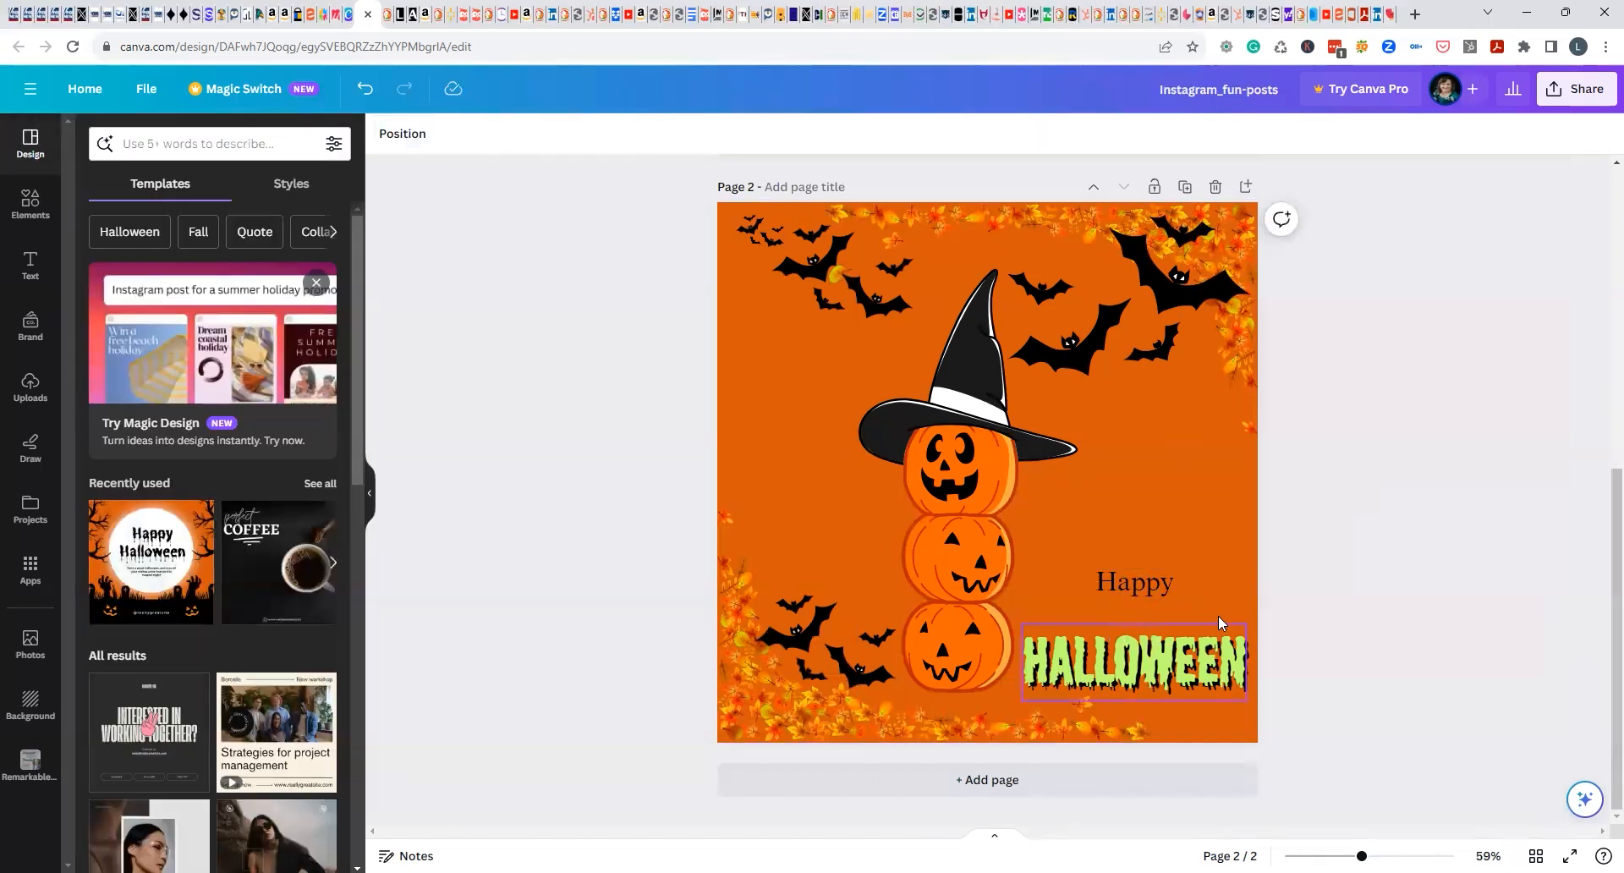
Enlarge the word "Happy" to a font size of about 77.4.
click(1135, 593)
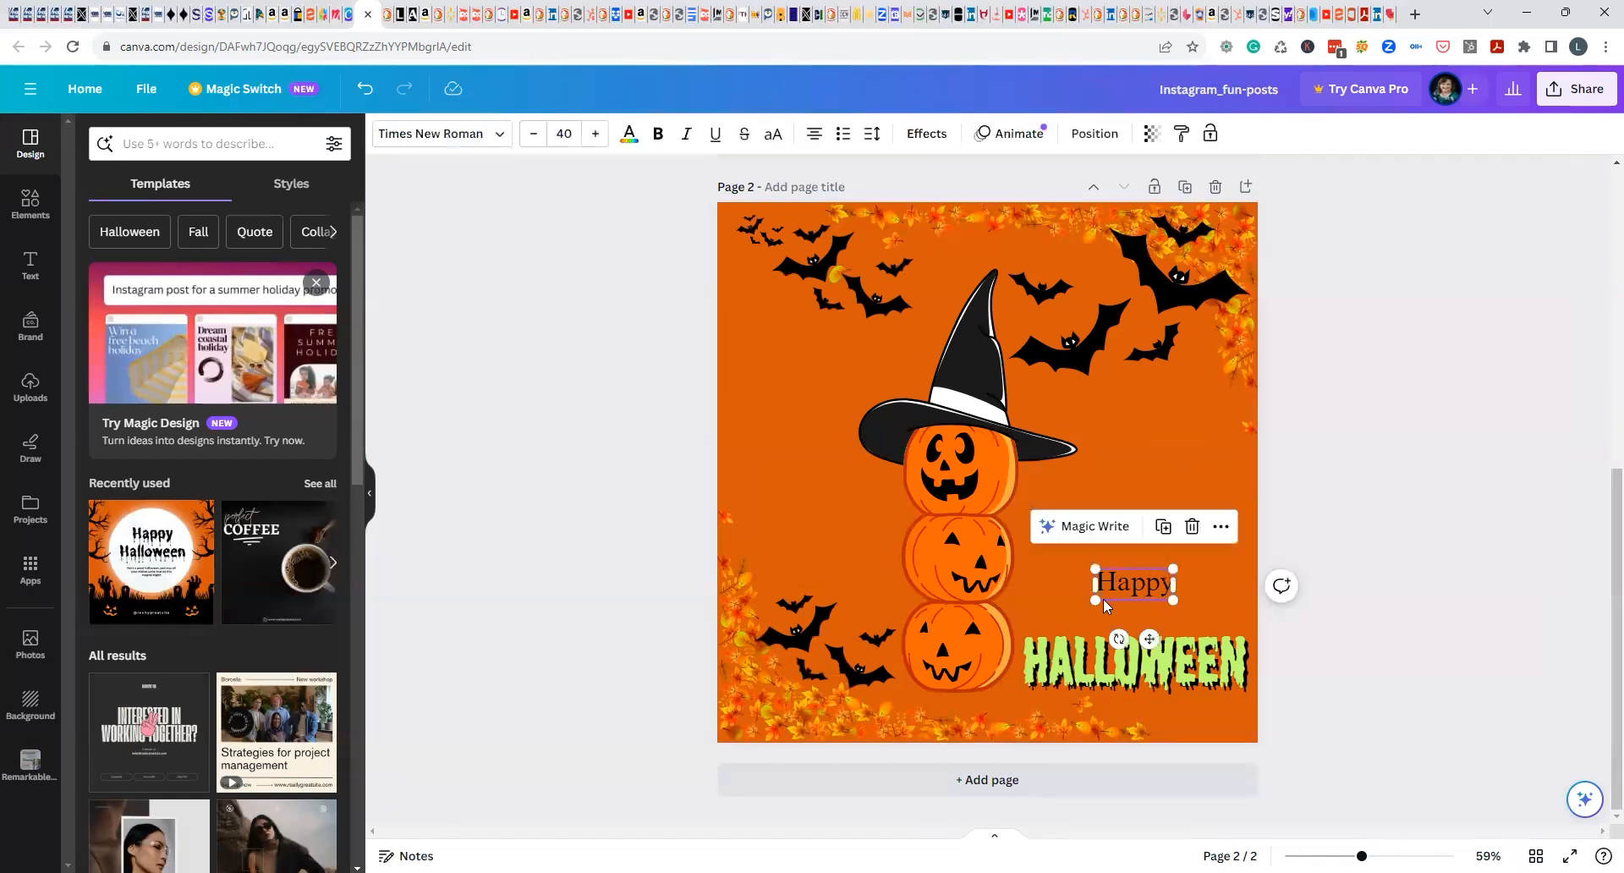
mouse_move(1094, 601)
mouse_down()
mouse_move(1032, 653)
mouse_move(1113, 602)
mouse_up()
click(1339, 497)
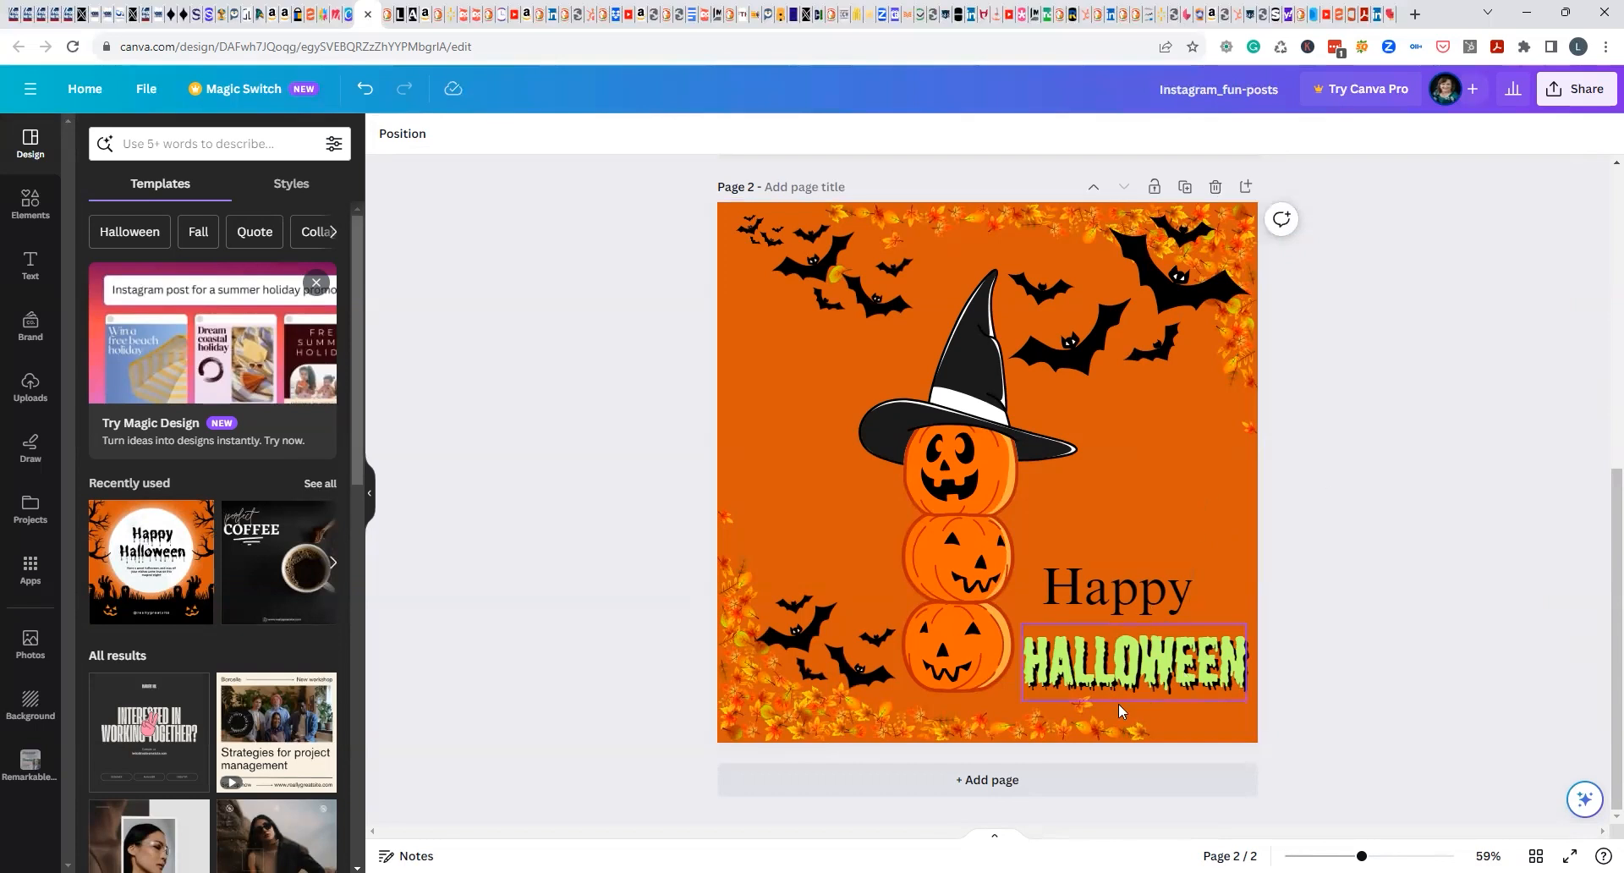
Change the font of "Happy" to Shlop and shift the word slightly right above "HALLOWEEN".
click(1128, 599)
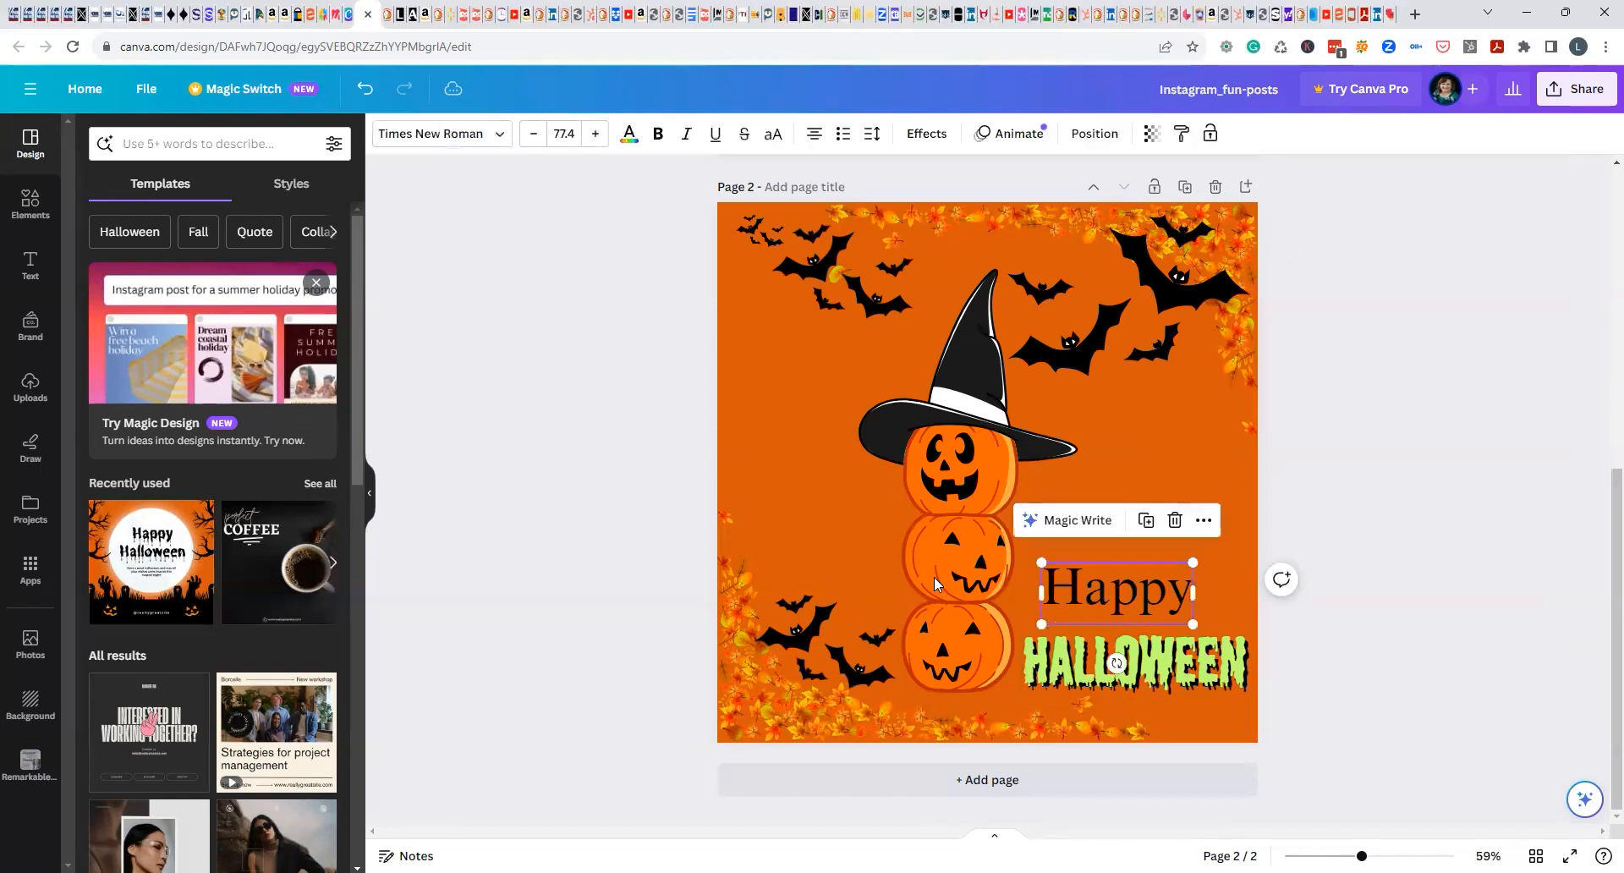
click(451, 138)
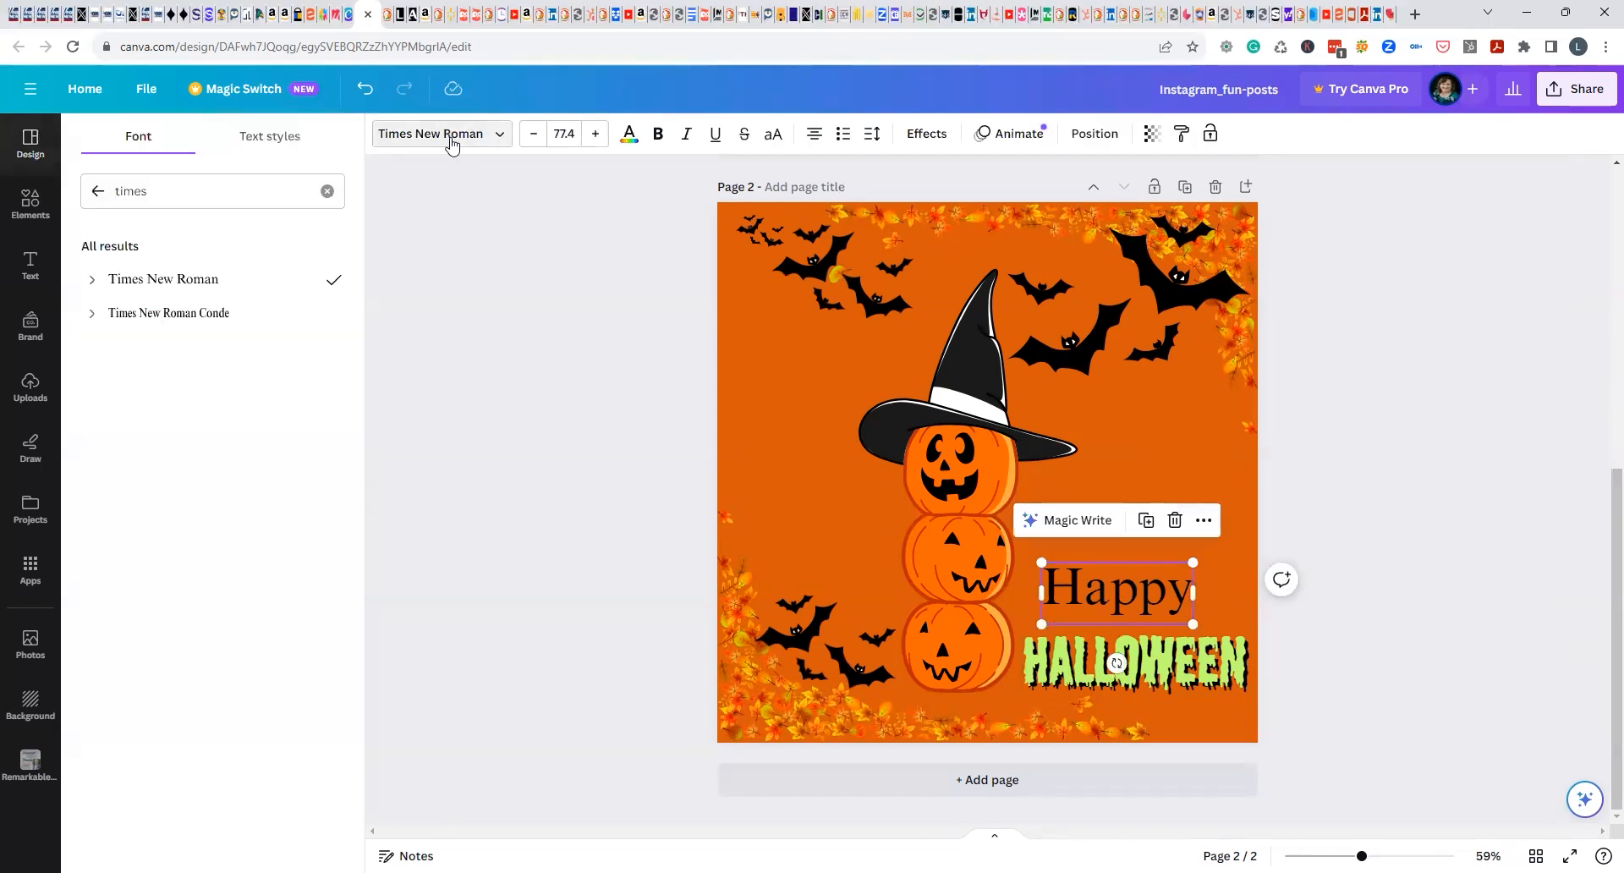
click(200, 200)
text(shlop)
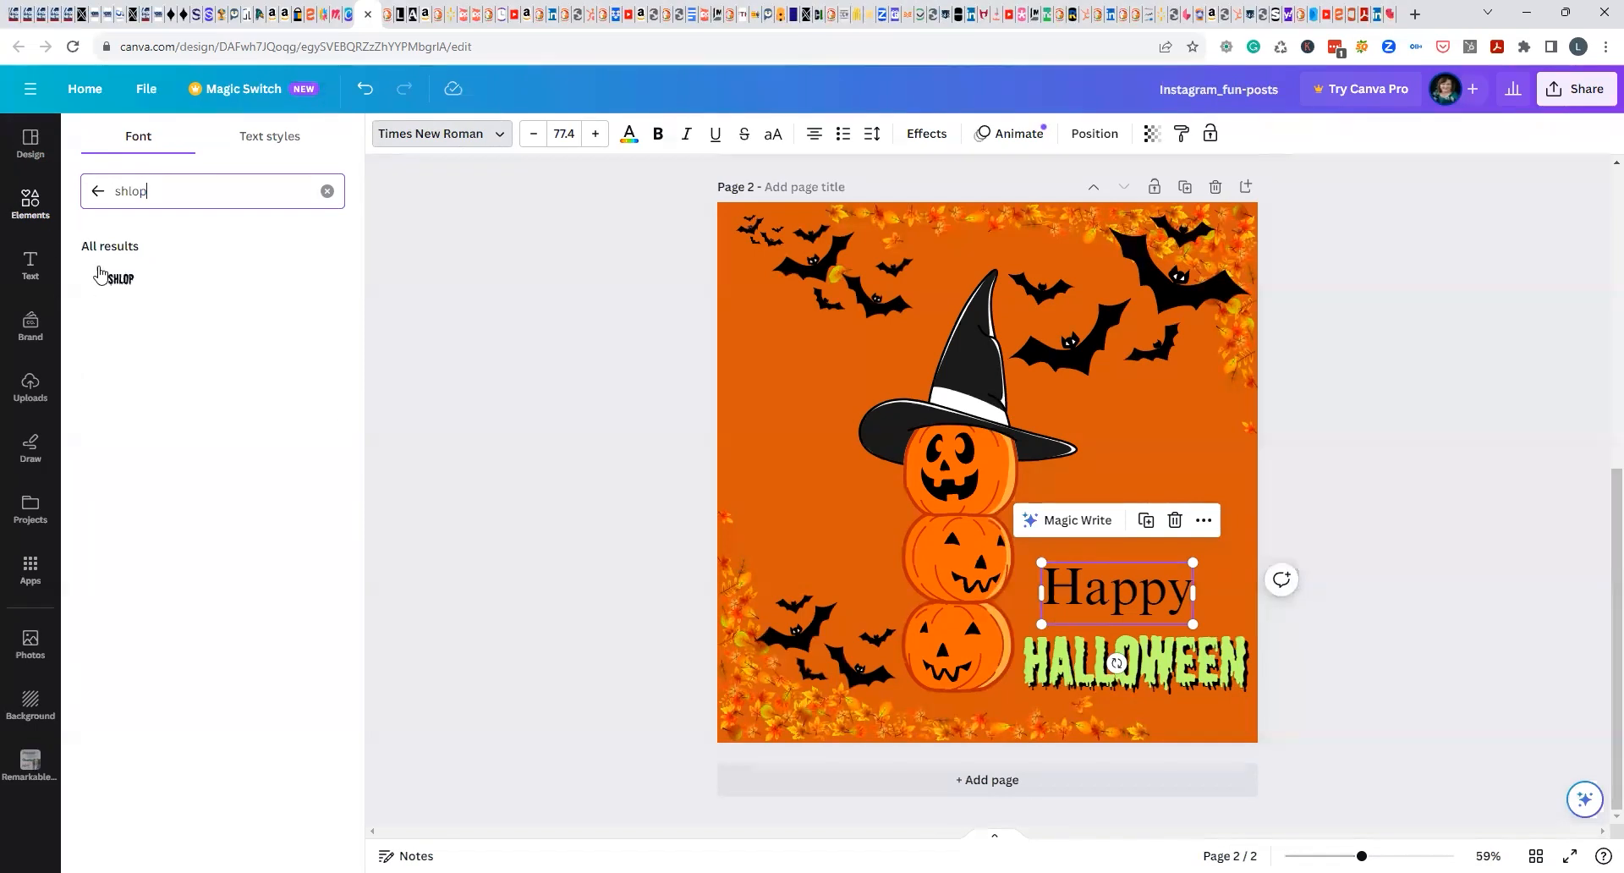
click(106, 279)
click(509, 288)
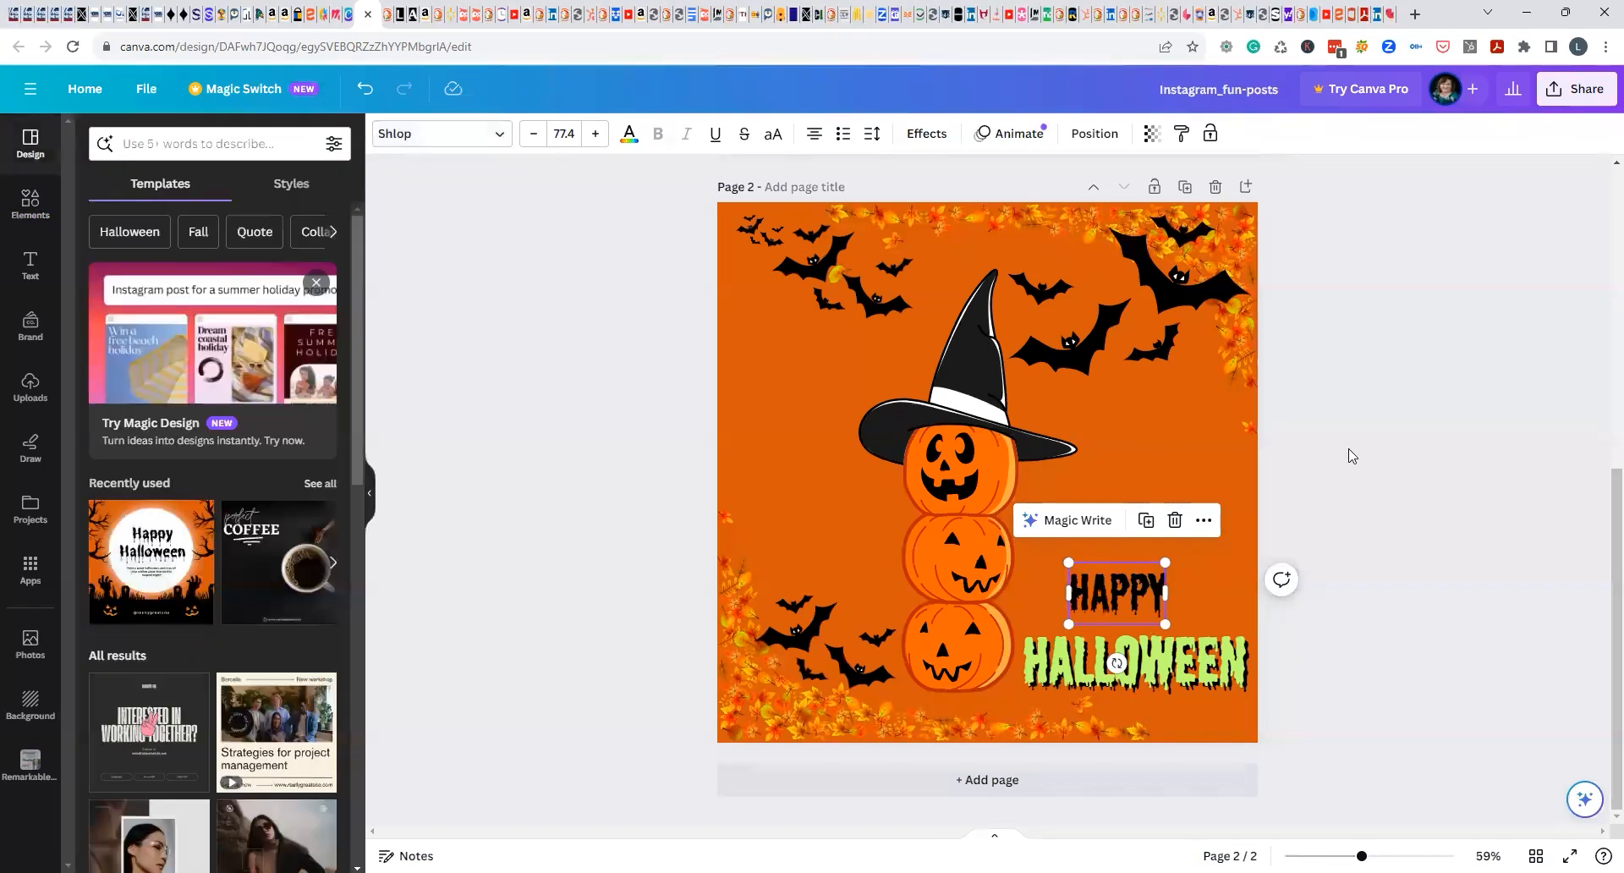
click(1349, 457)
drag(1149, 586, 1161, 587)
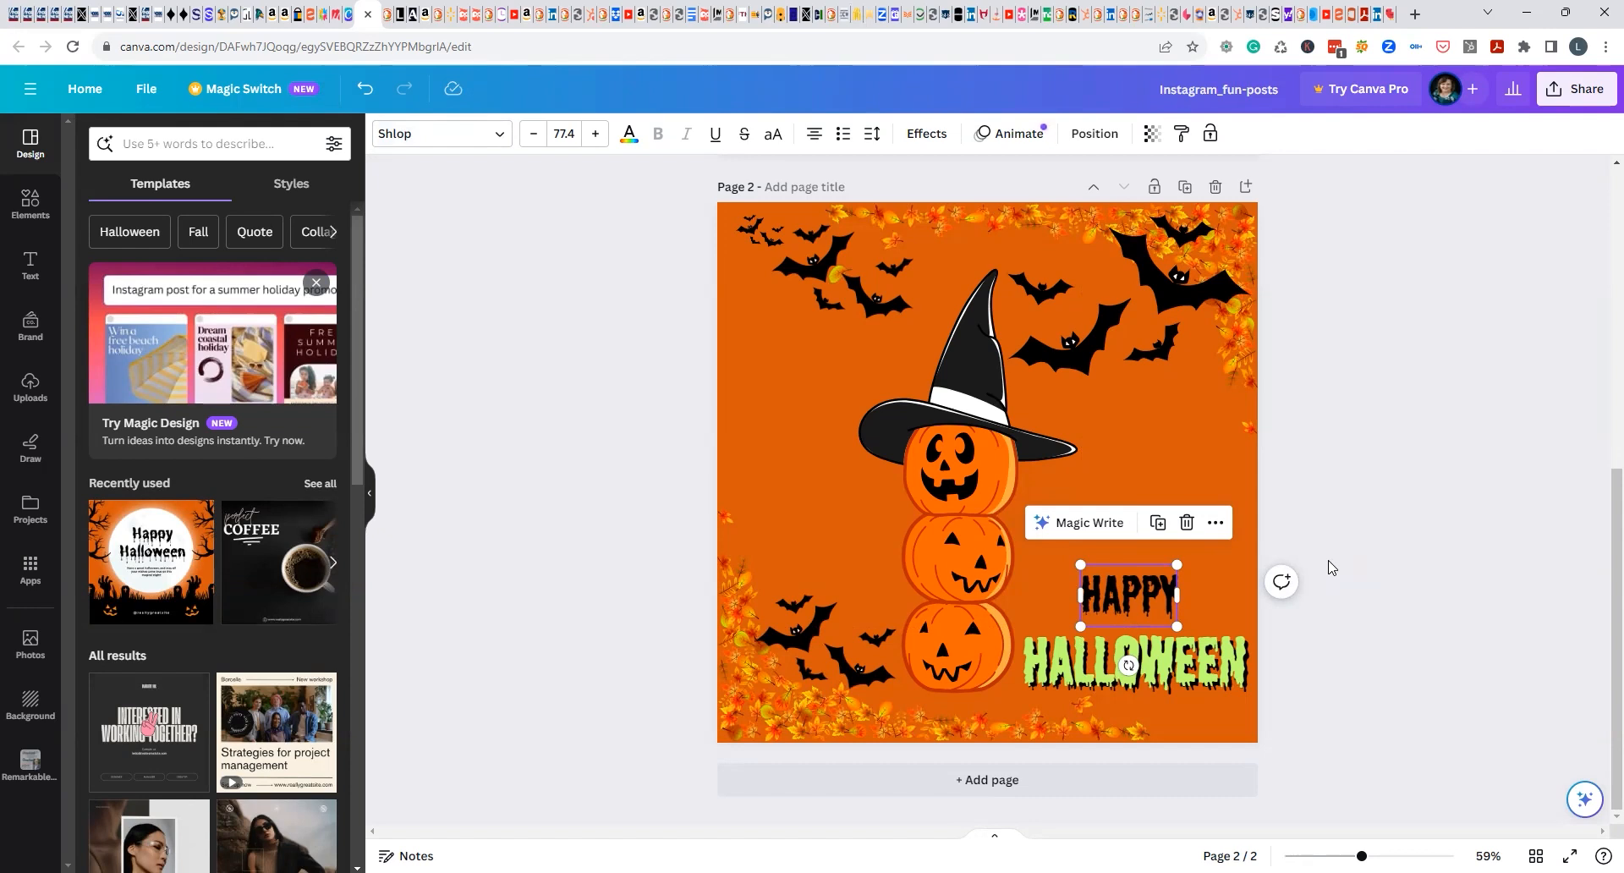
Try light green (#C1FF72) on the face of page 1's lower-left pumpkin and undo the color change.
scroll(1418, 497, up, 6)
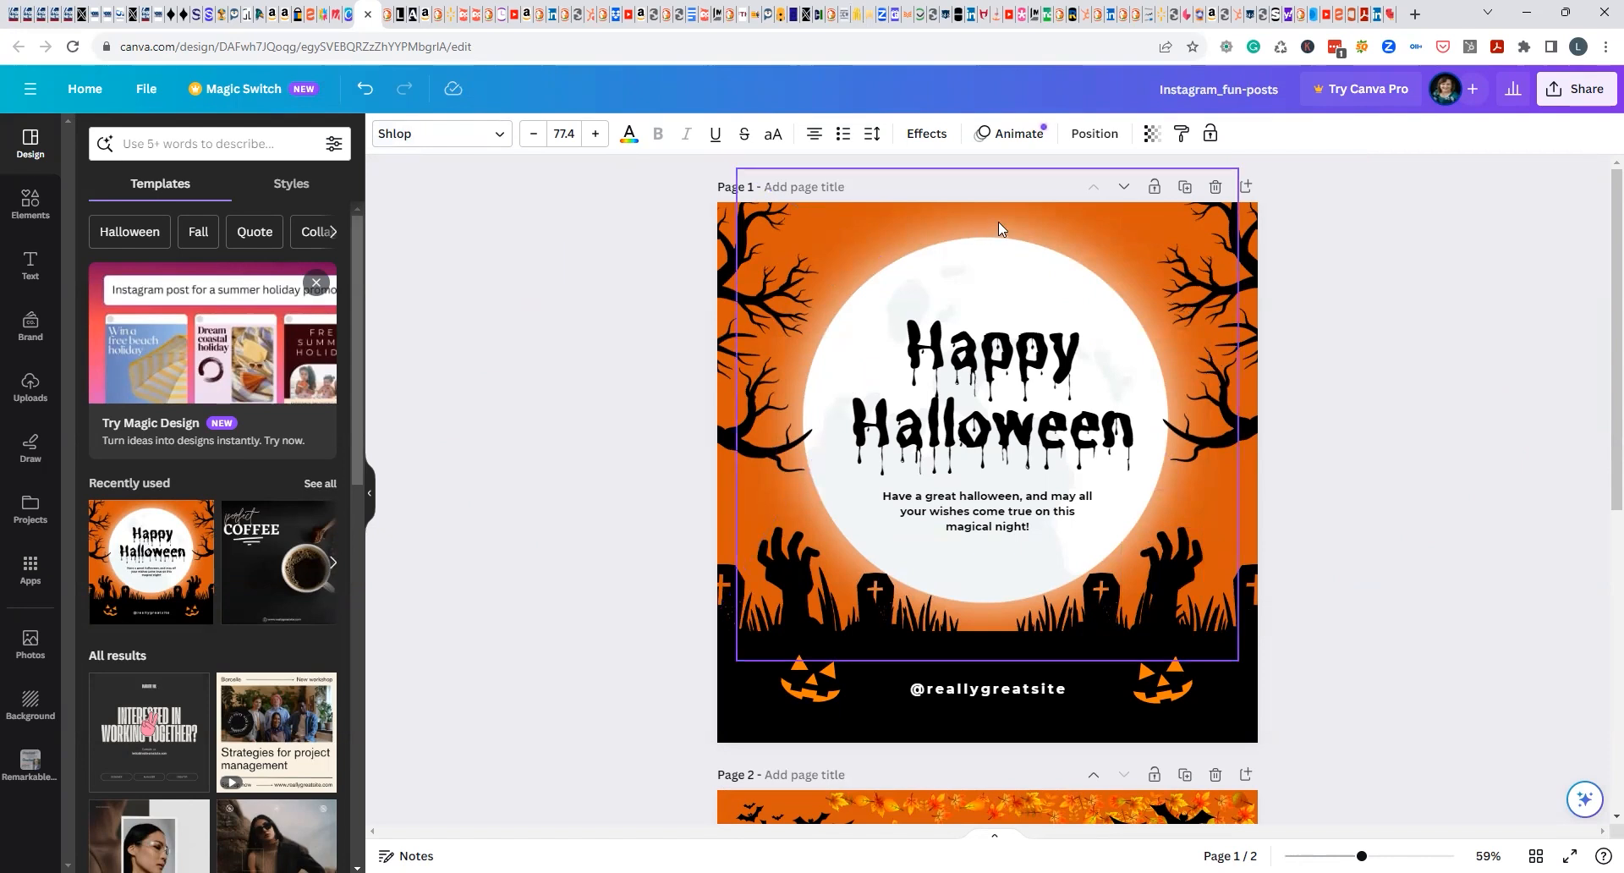
click(1010, 375)
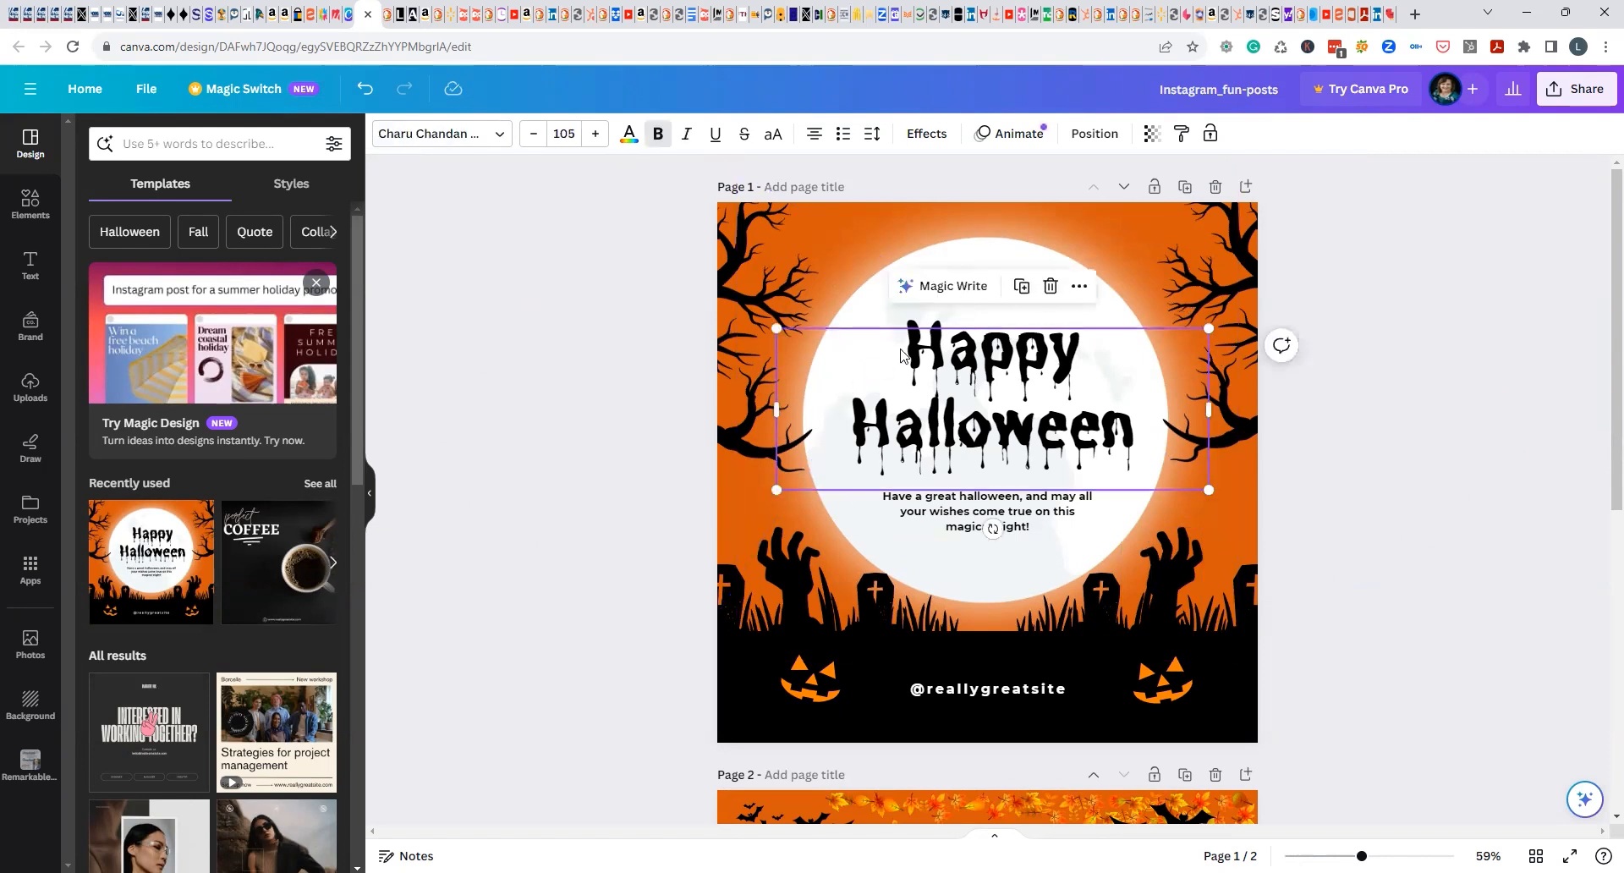
click(808, 671)
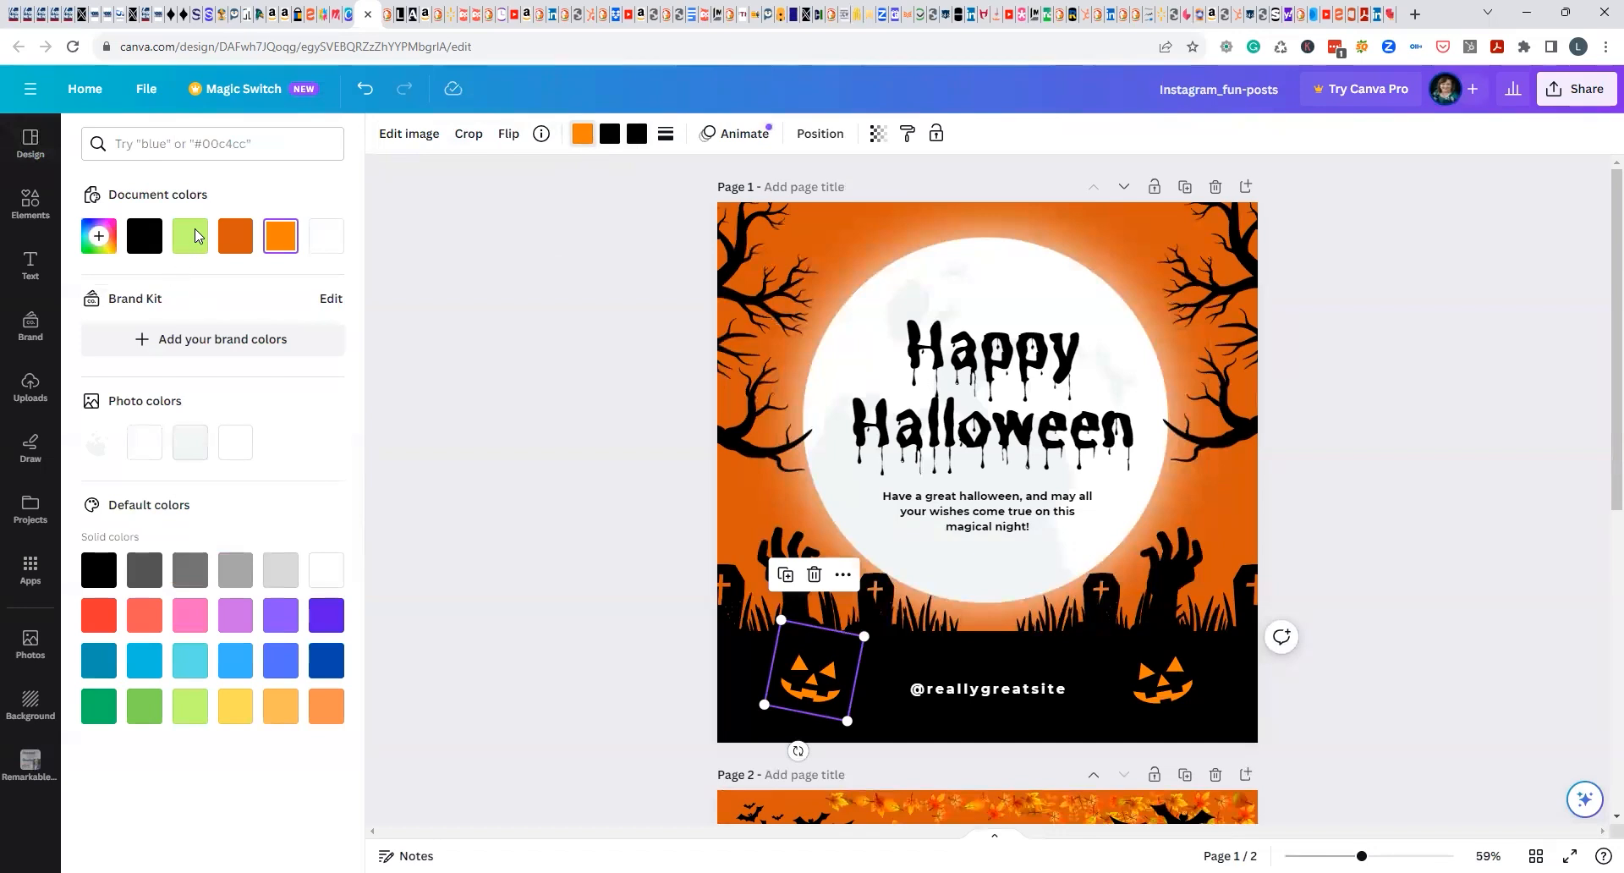
click(194, 236)
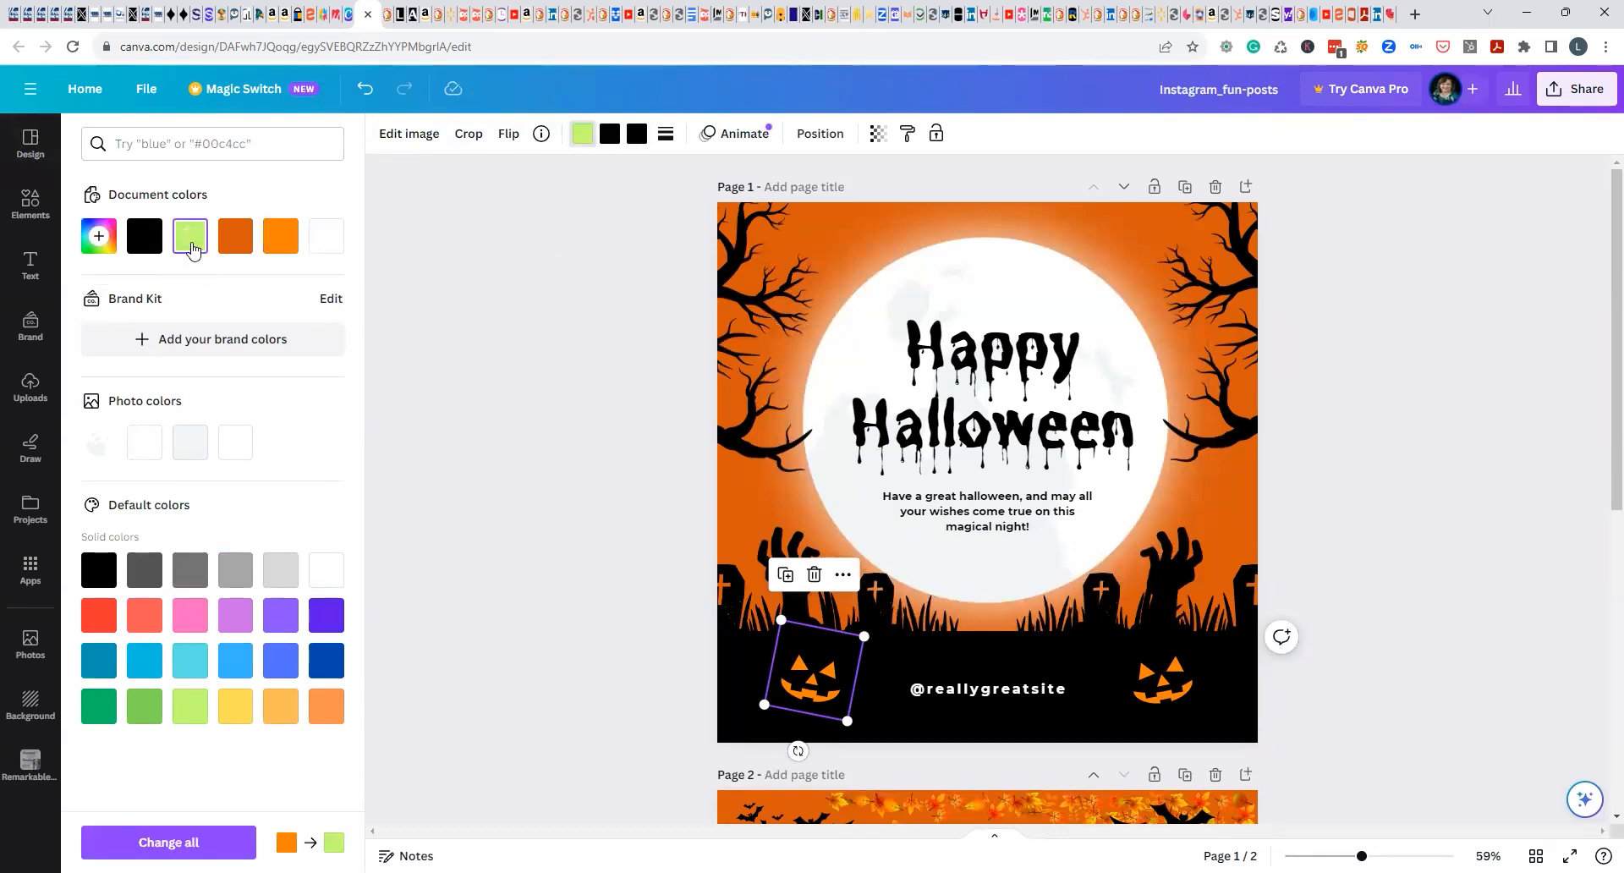
click(192, 241)
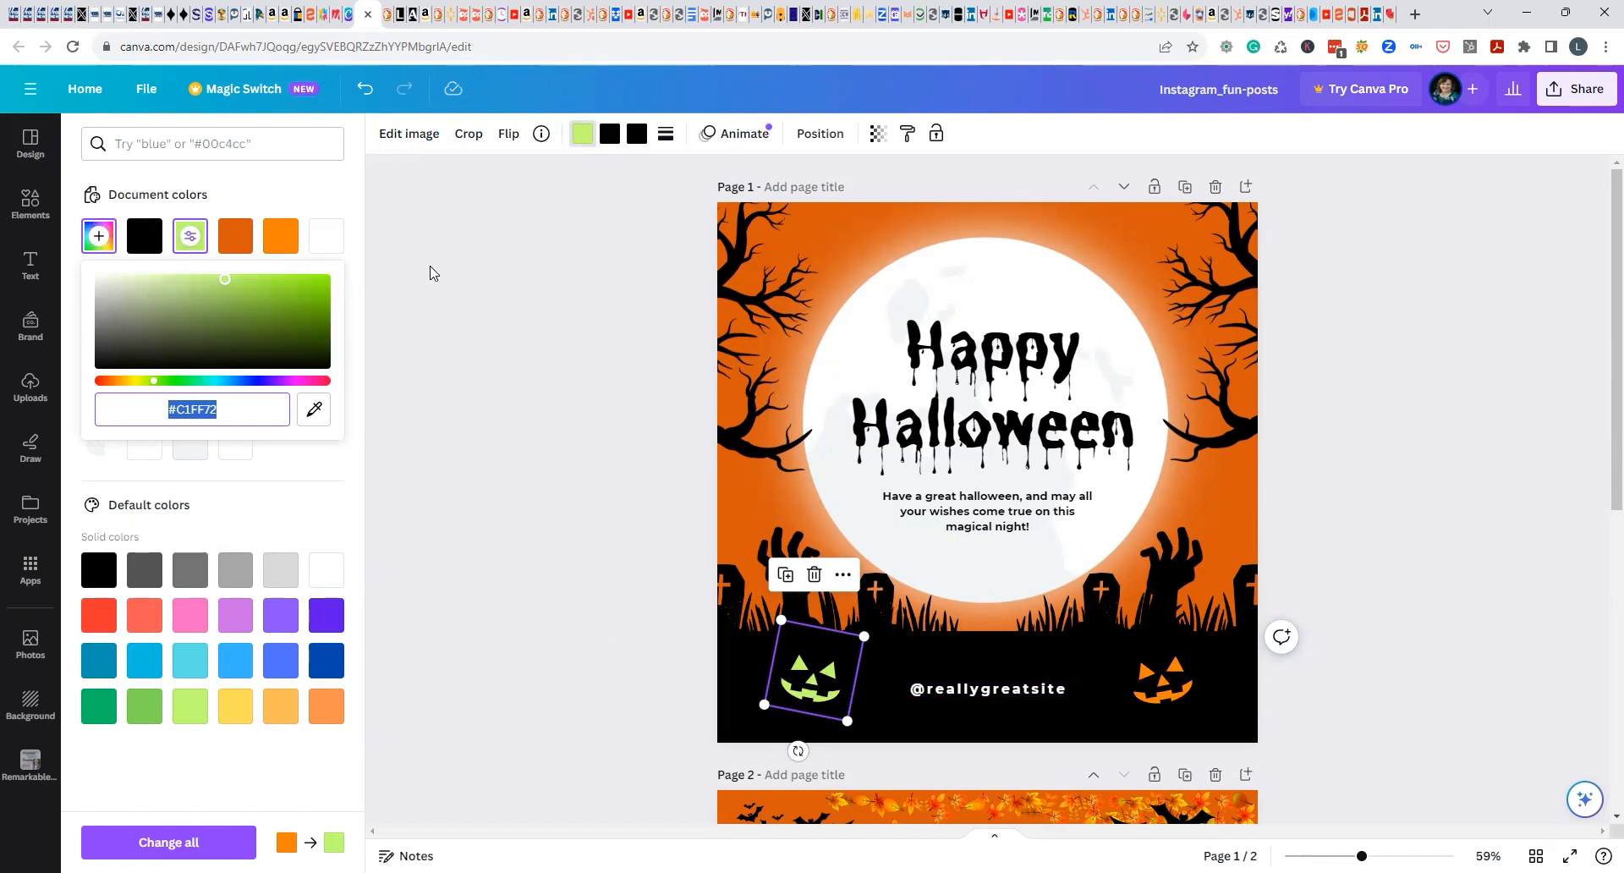
click(363, 96)
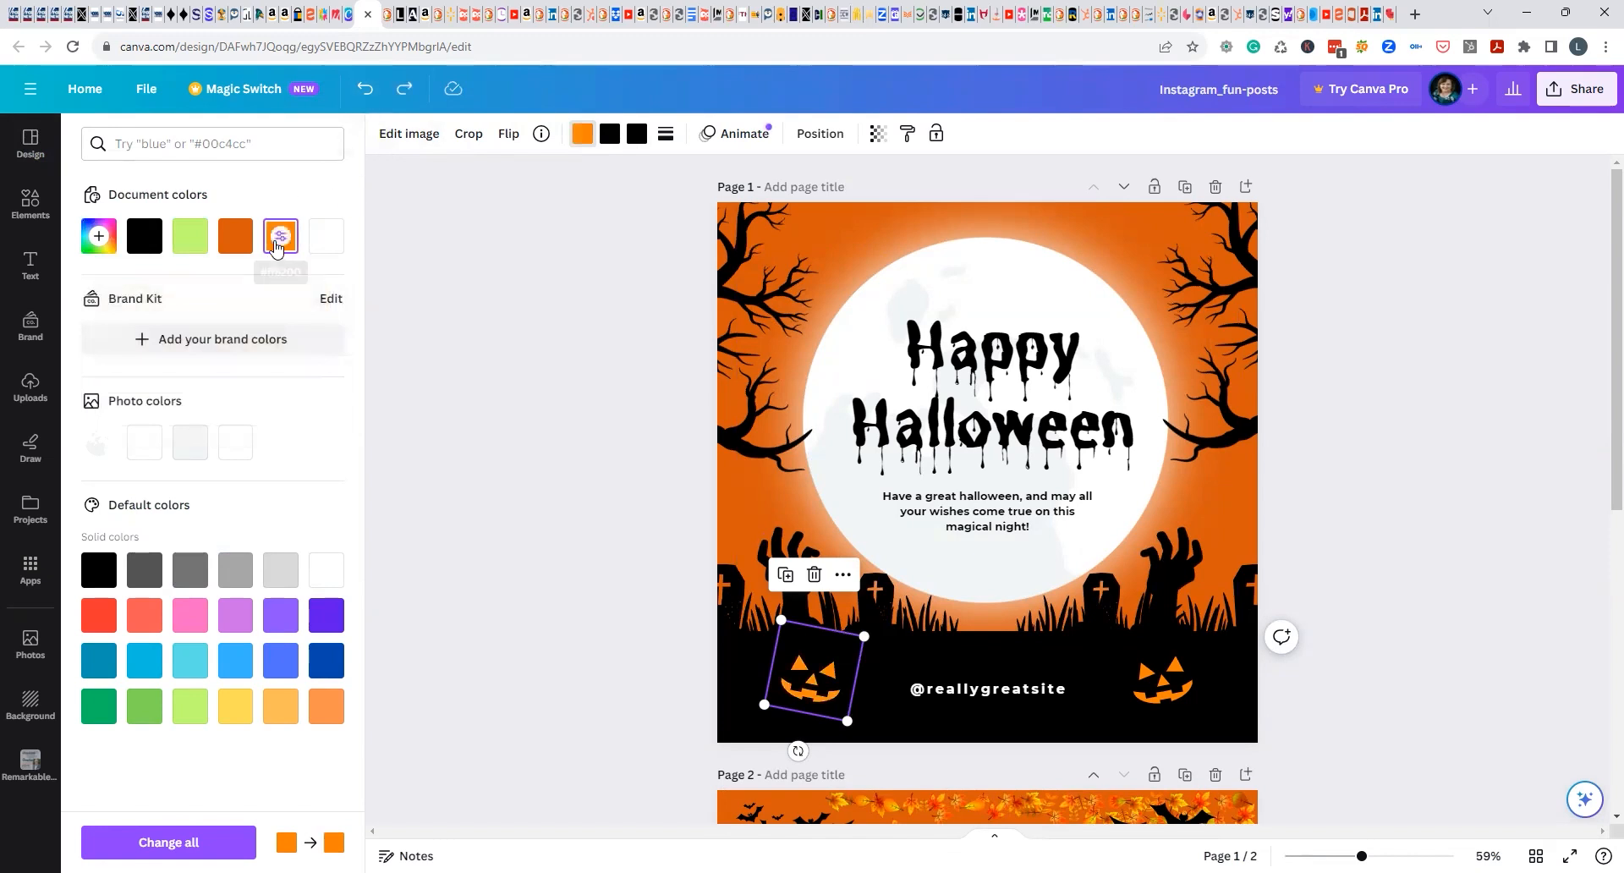
Try dark orange (#d6580b), red, light blue, yellow and light orange on the lower-left pumpkin's face, and restore its original orange.
click(236, 250)
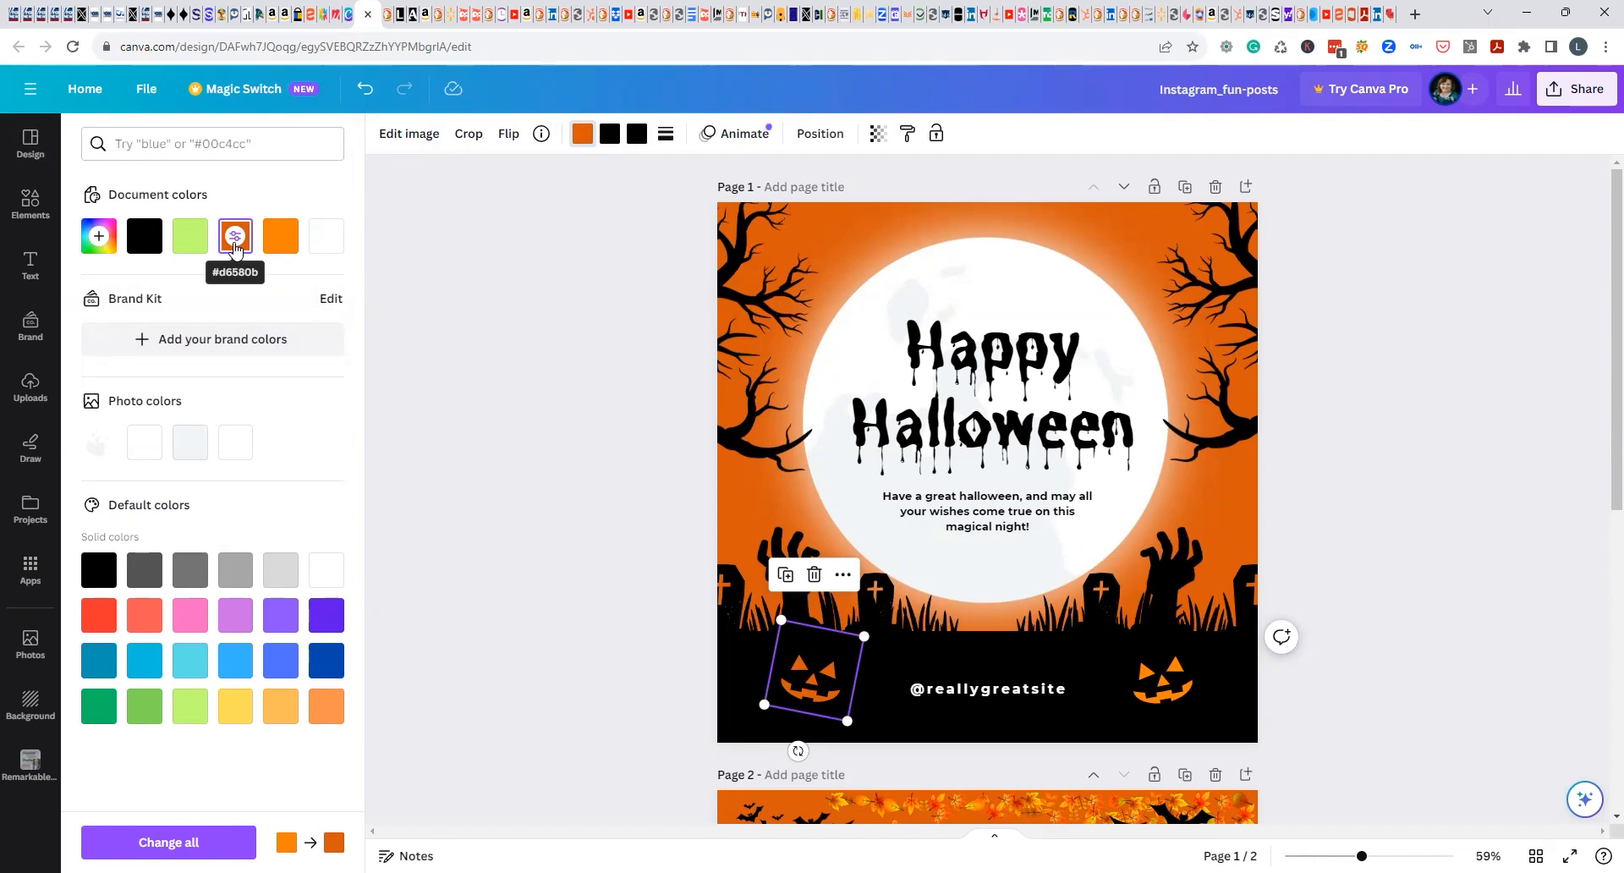
click(99, 615)
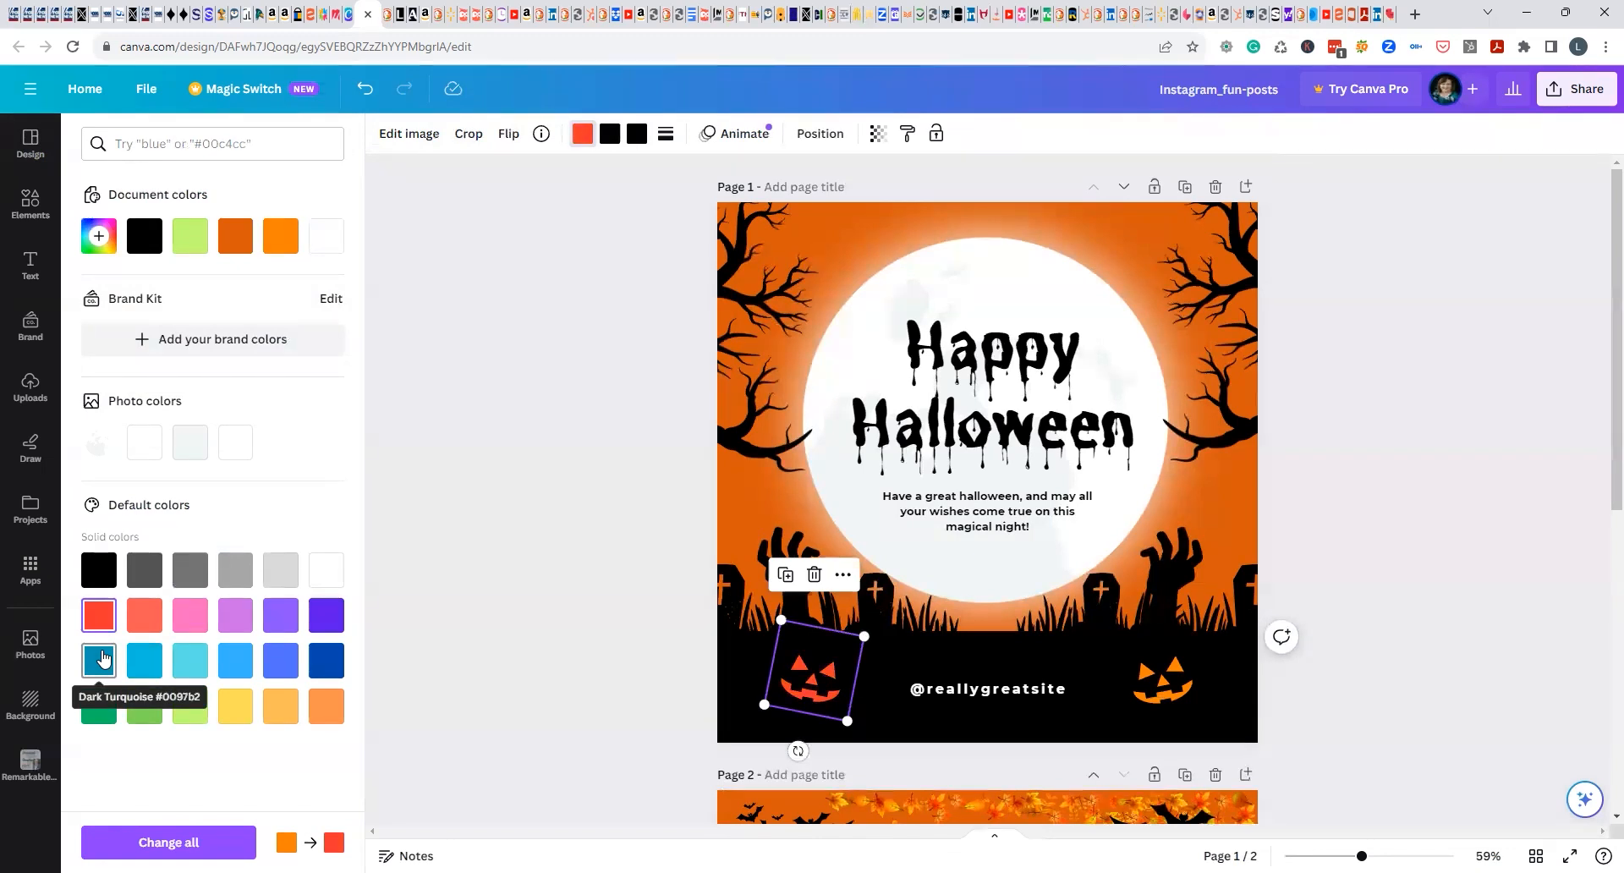
click(202, 674)
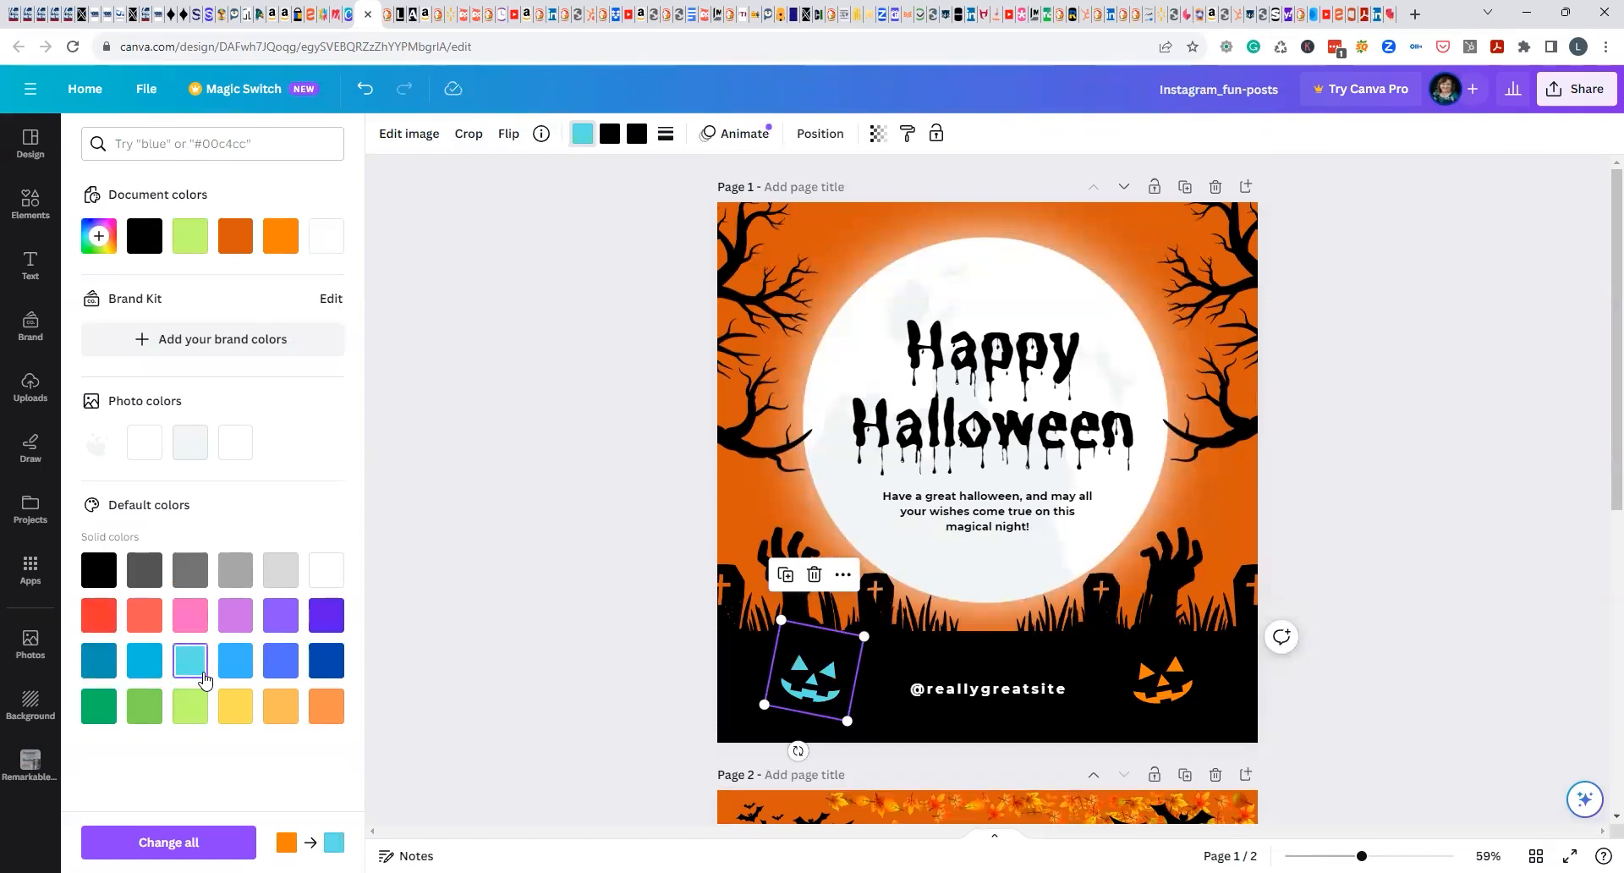
click(235, 706)
click(327, 706)
click(279, 252)
click(437, 406)
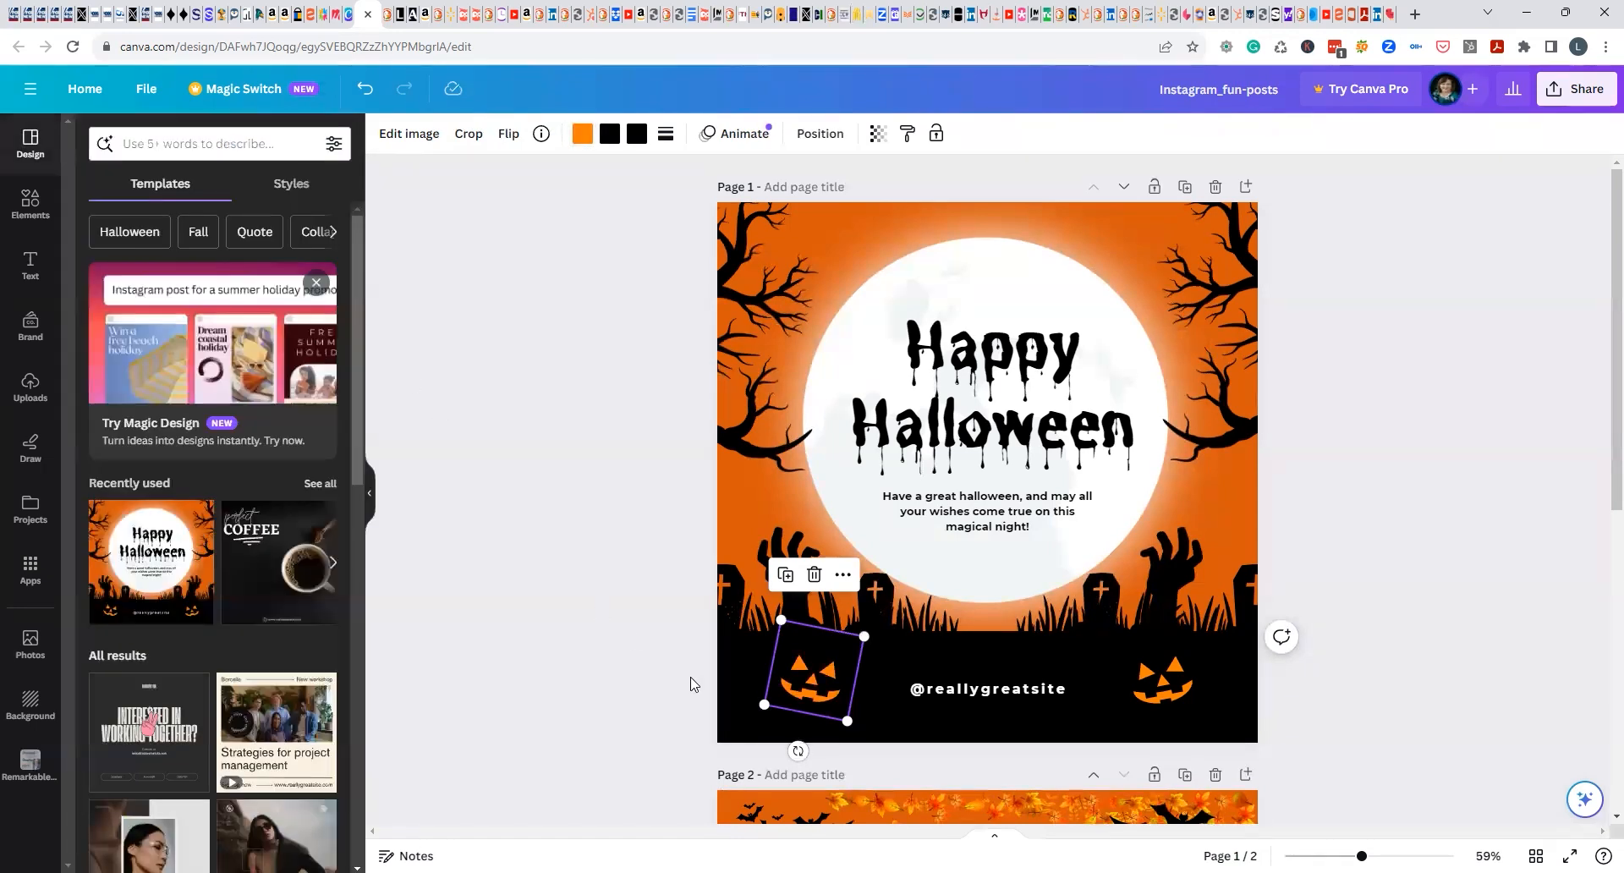
click(582, 668)
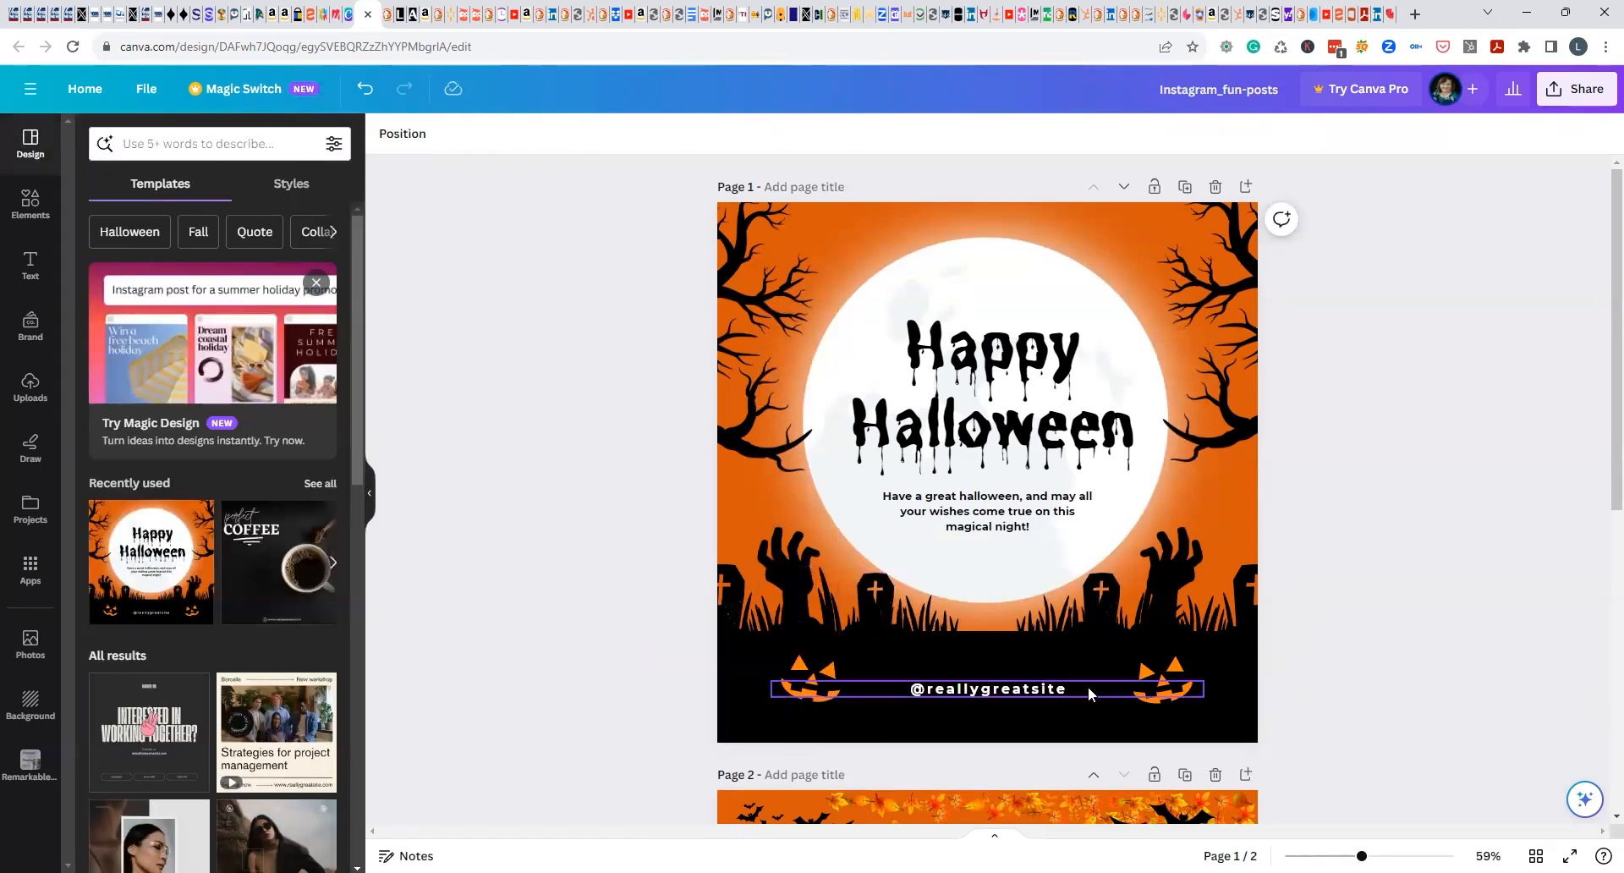
Move the lower-left pumpkin up into the orange sky at the moon's upper-left edge and color its stem violet.
drag(805, 683, 835, 245)
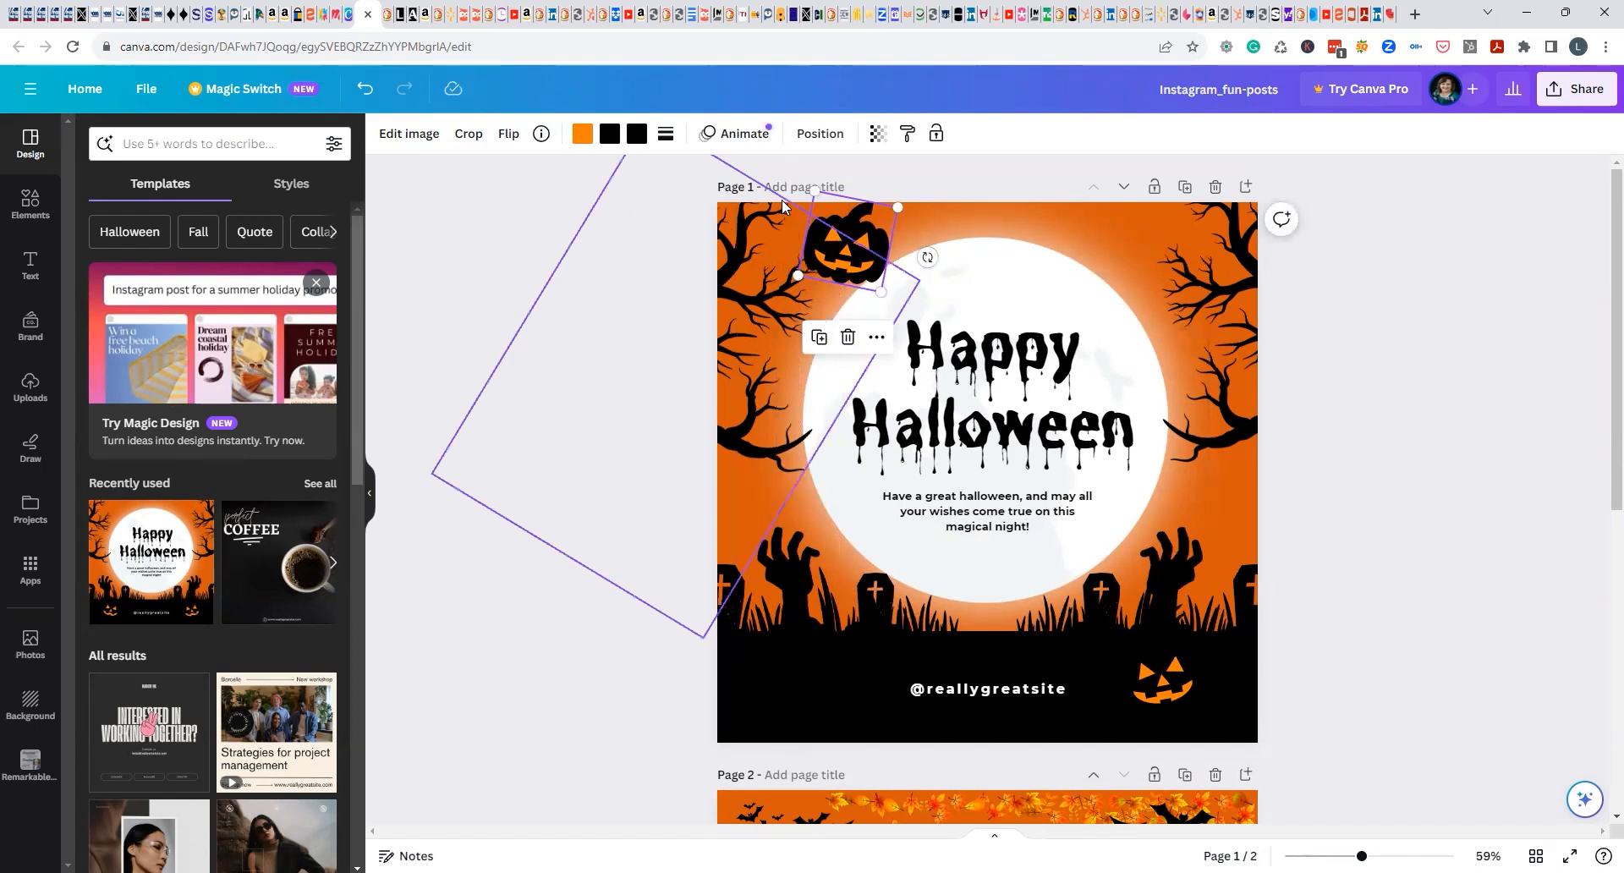
click(609, 136)
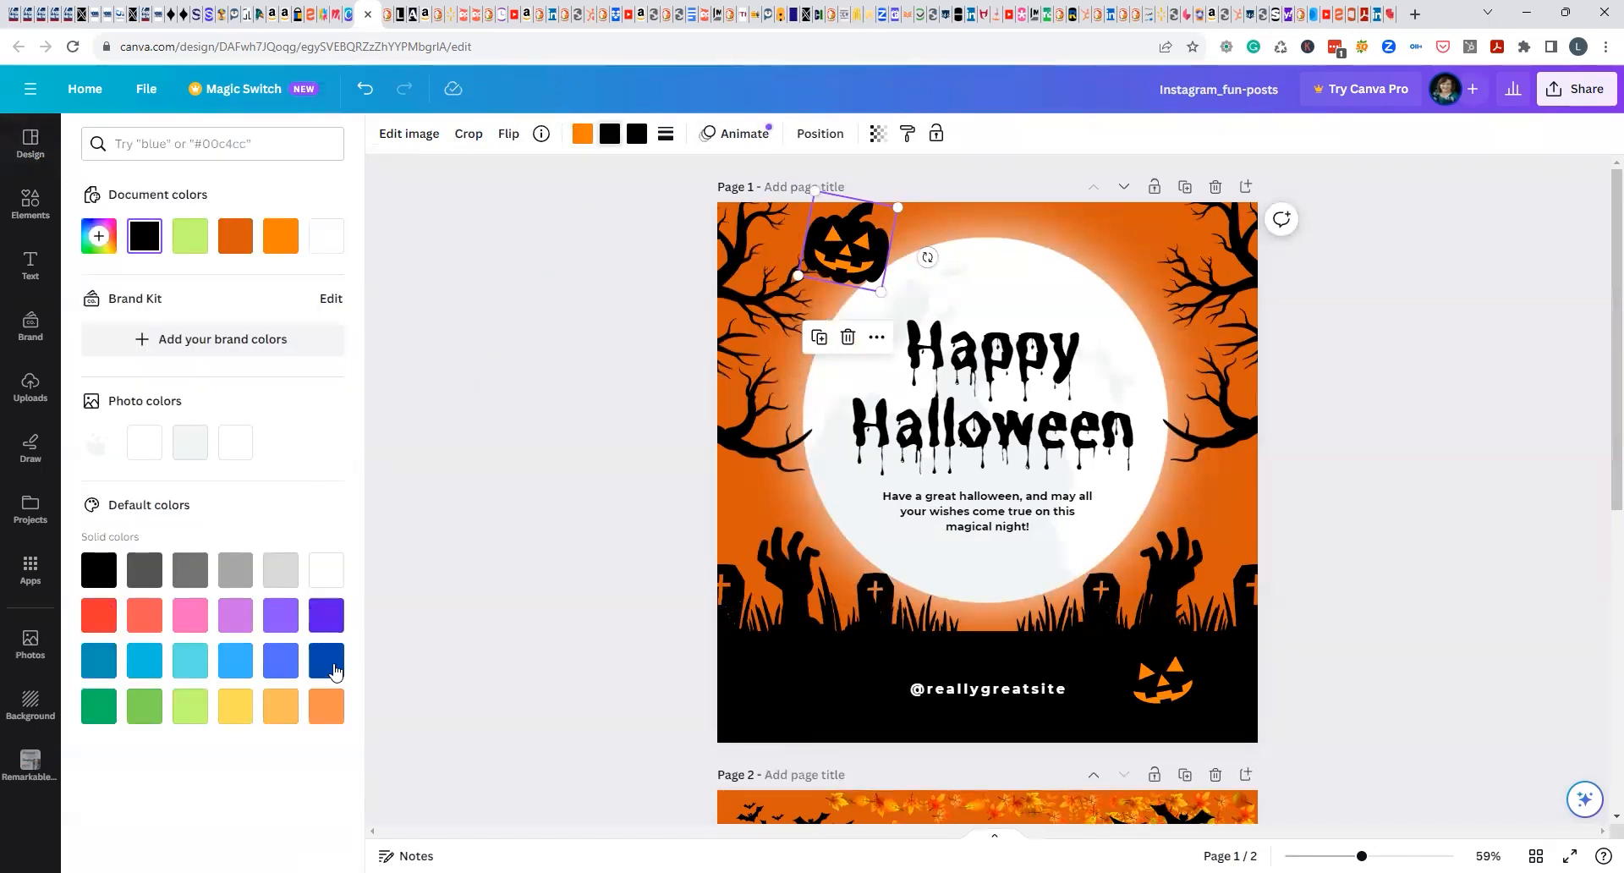
click(338, 626)
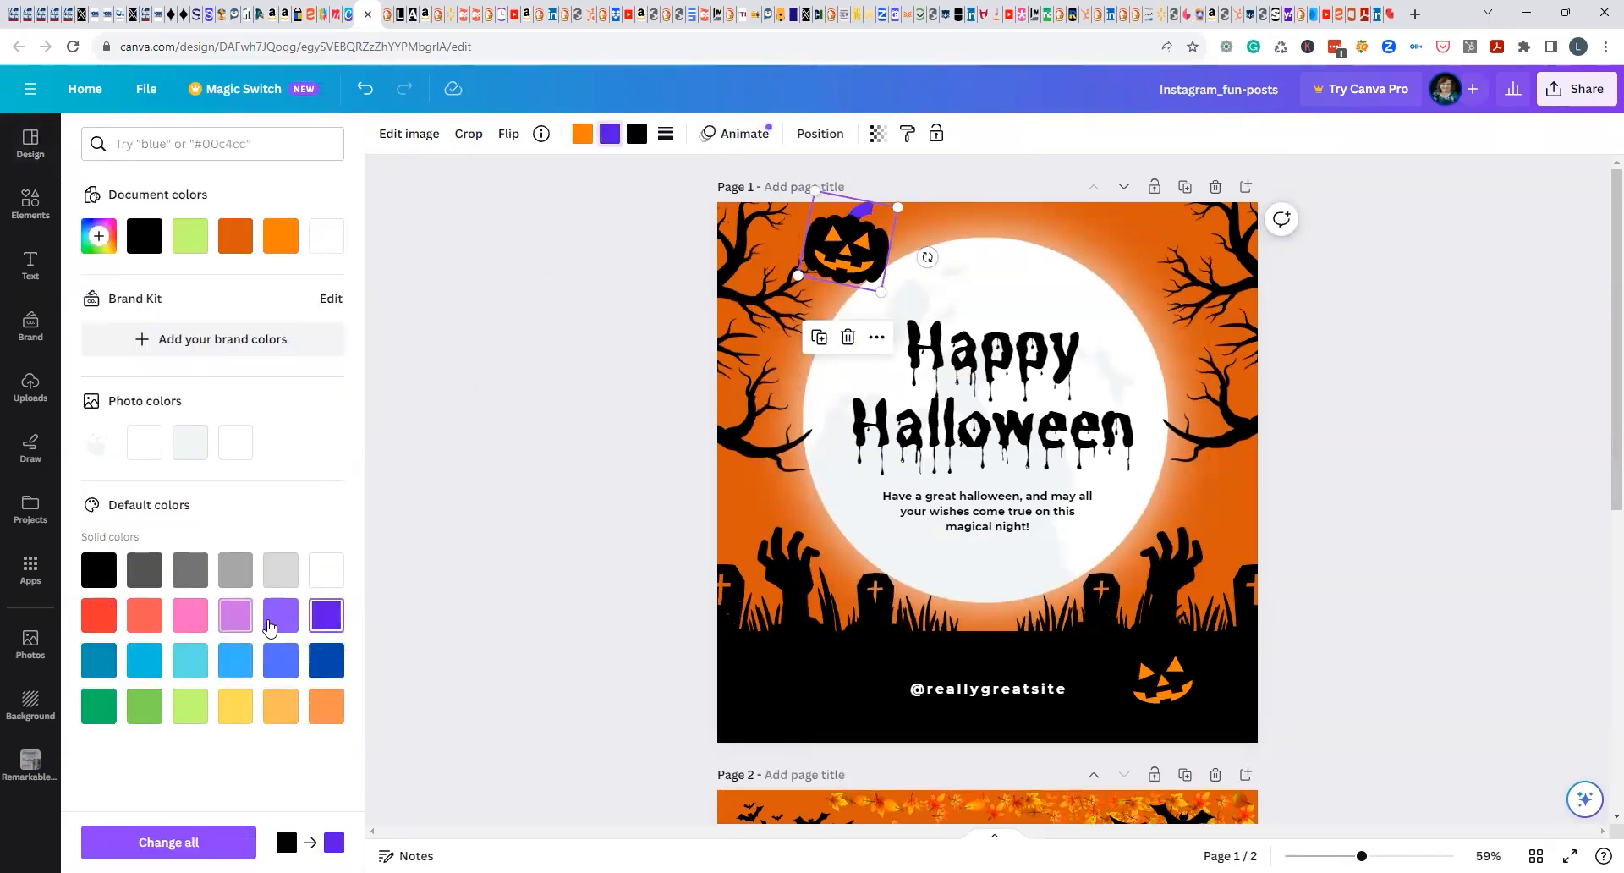
Color the black body of page 1's pumpkin in the sky violet to match its stem.
click(637, 133)
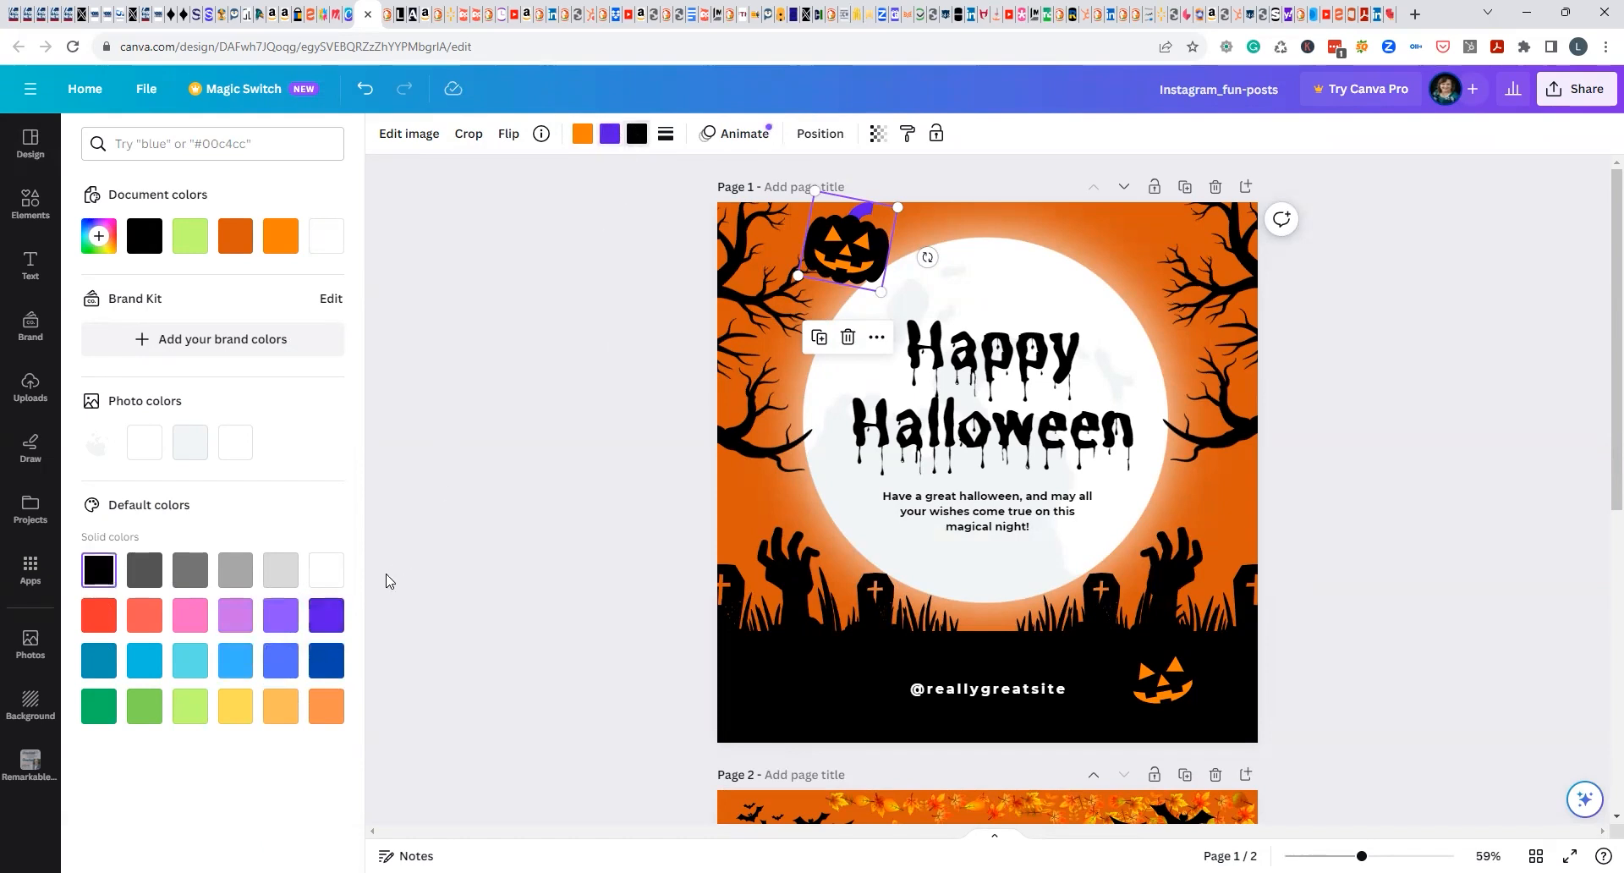
click(322, 620)
click(490, 370)
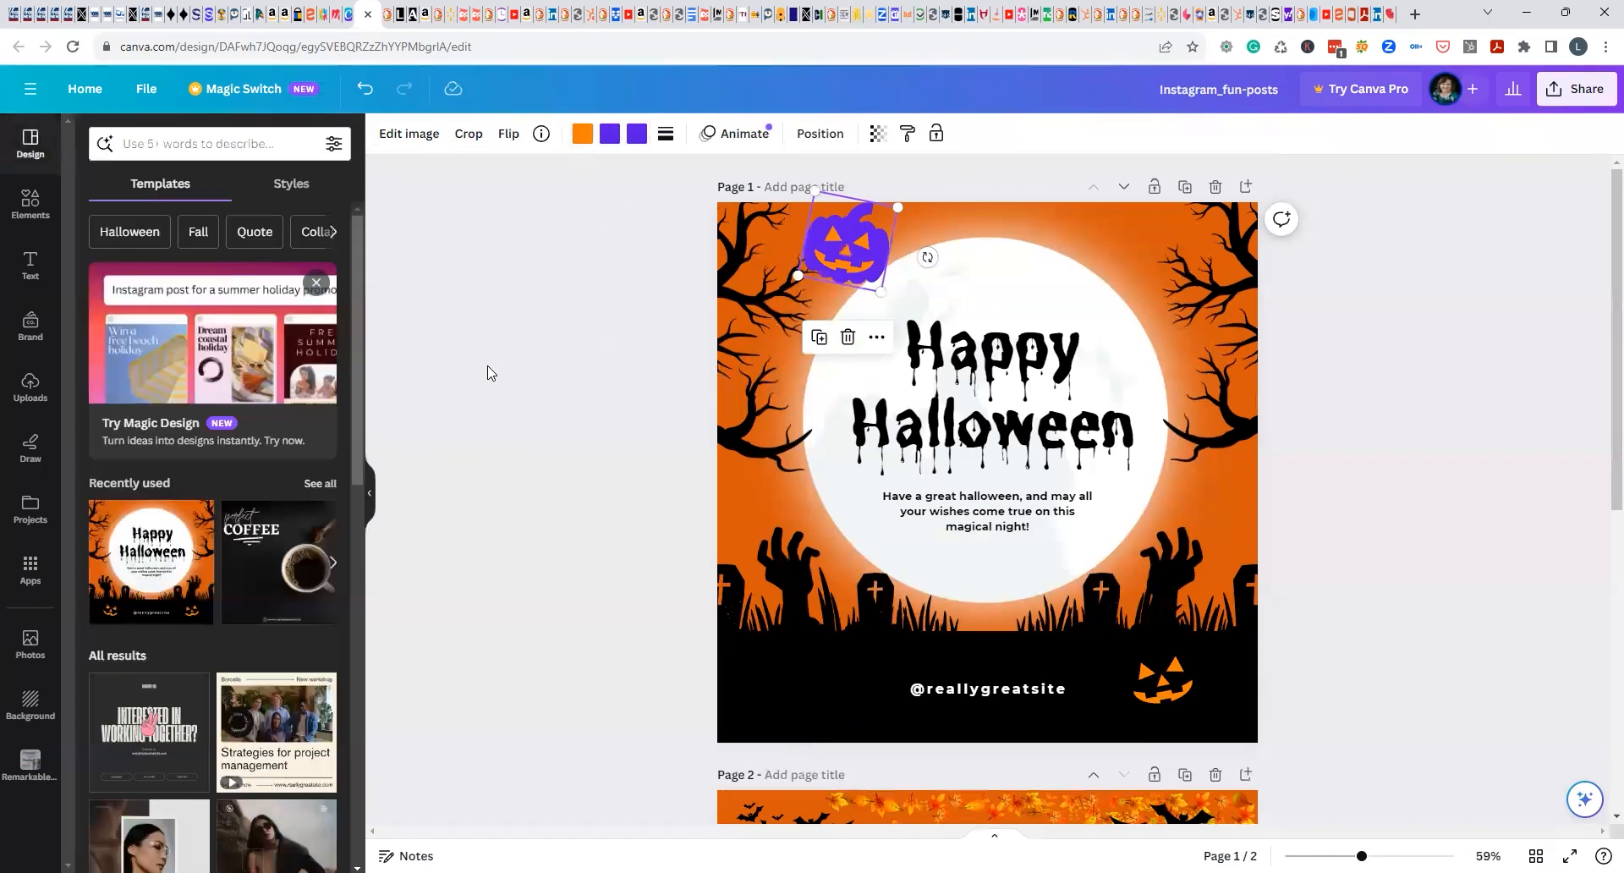
click(490, 369)
Shrink the violet pumpkin slightly and shift it up and left, away from the moon's edge.
drag(567, 247, 864, 236)
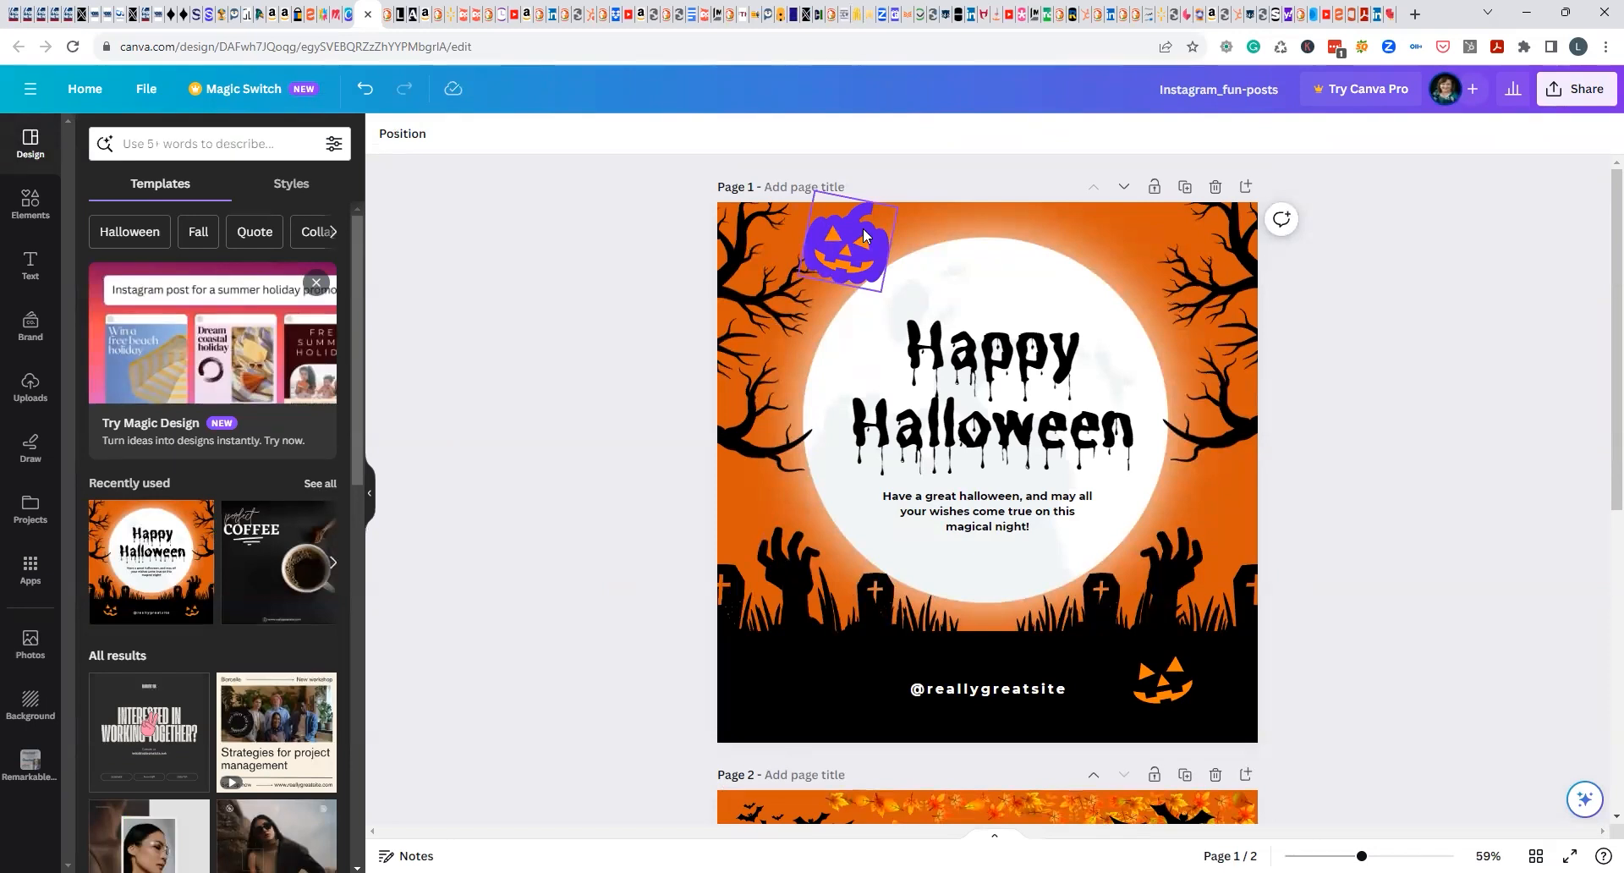
click(863, 236)
drag(898, 206, 844, 240)
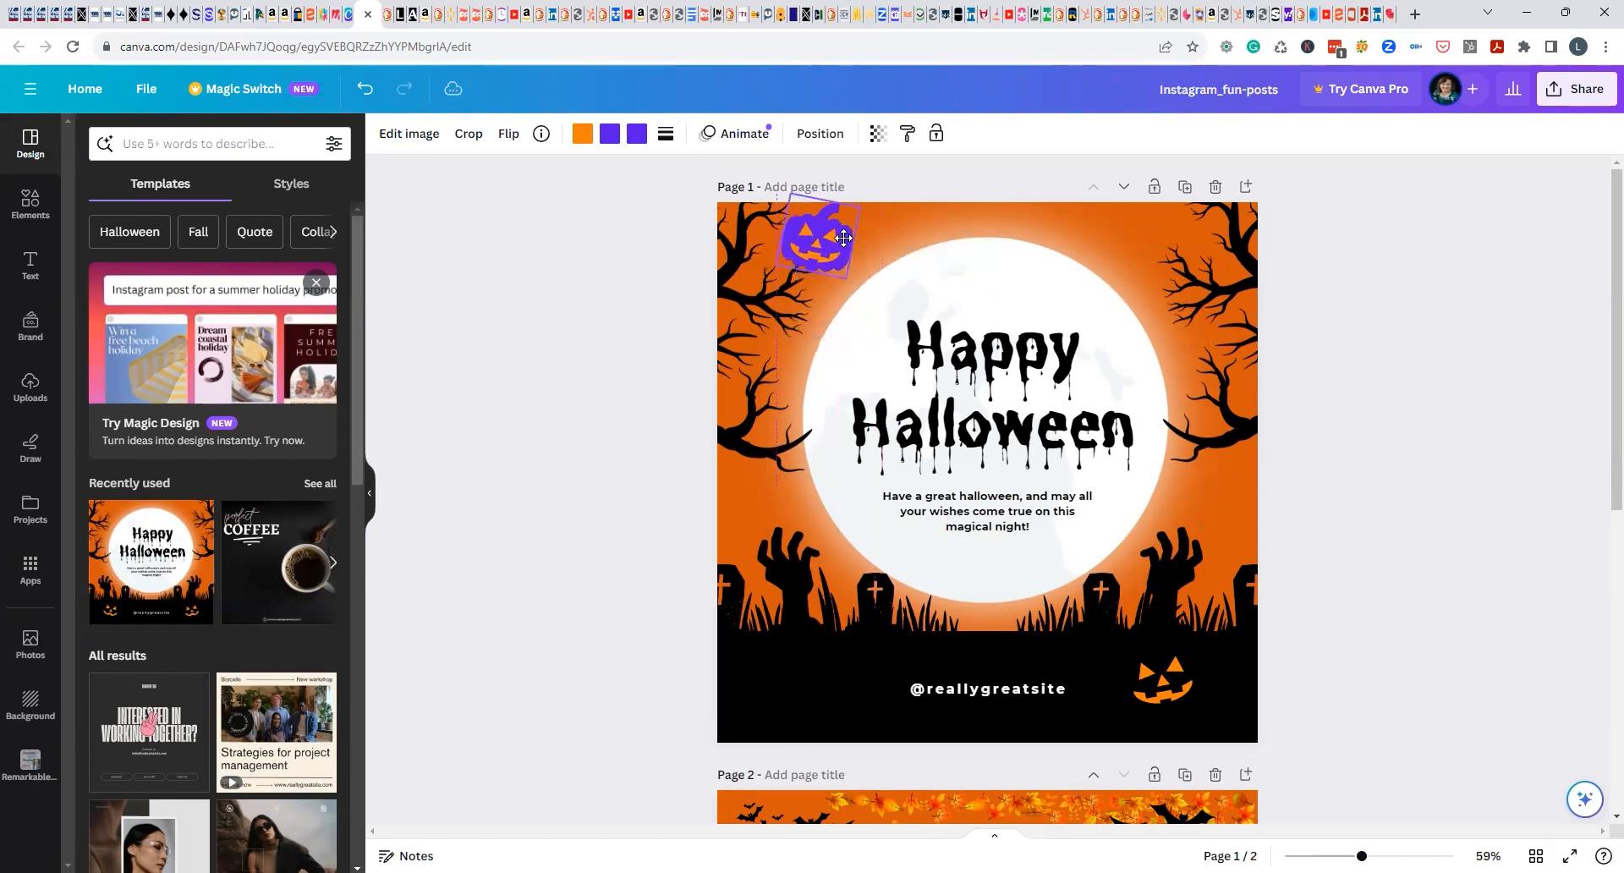
click(520, 264)
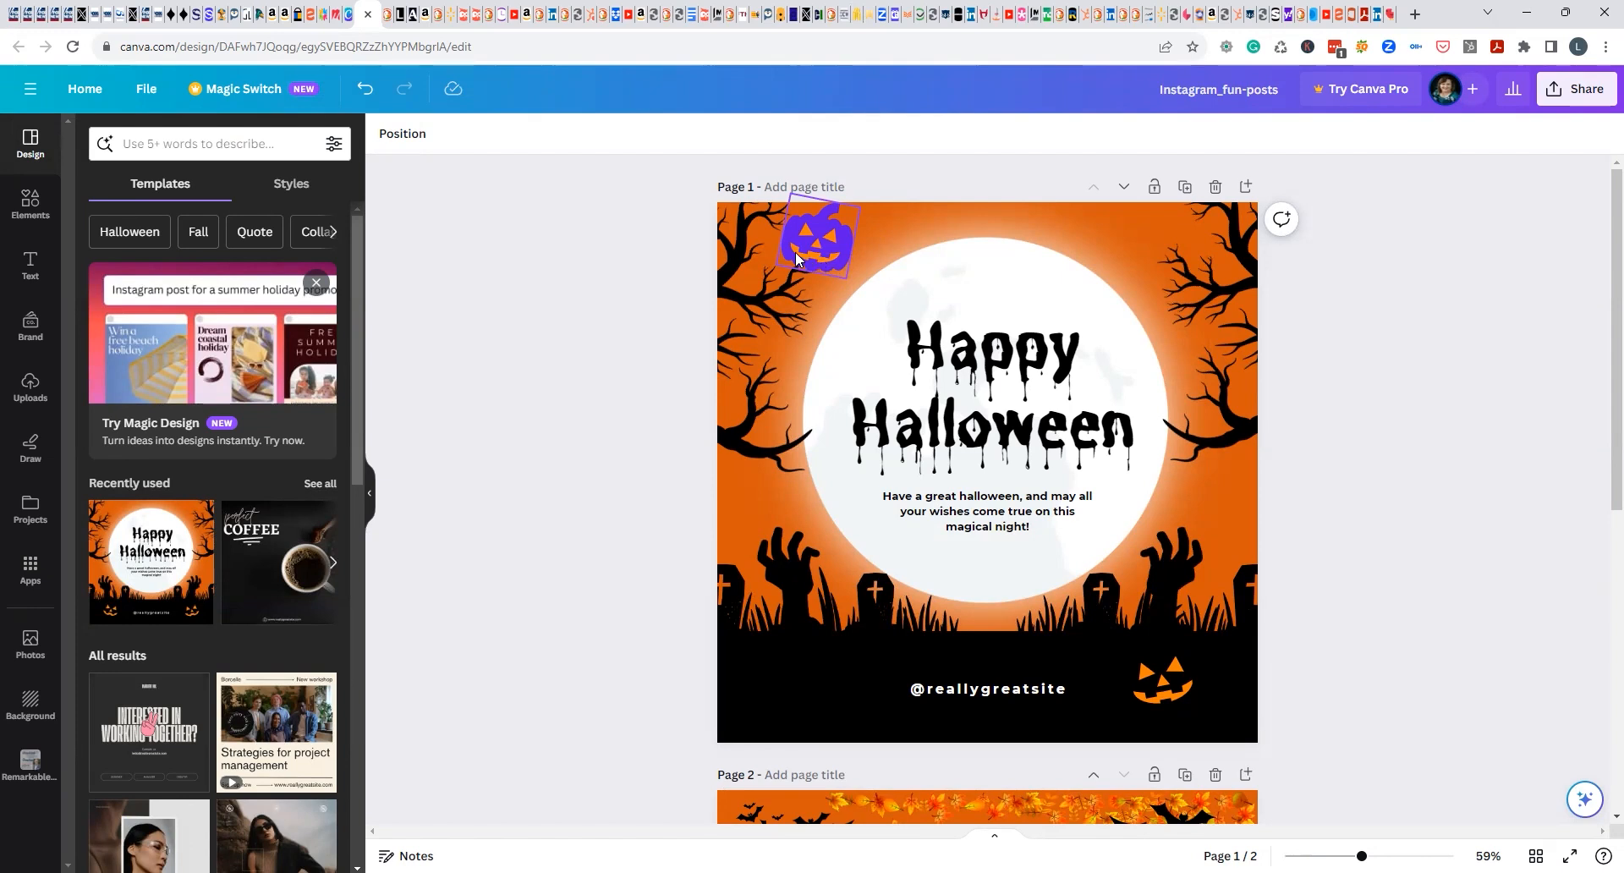
Move the violet pumpkin from page 1 to page 2, placing it left of the top pumpkin in the stack.
click(802, 259)
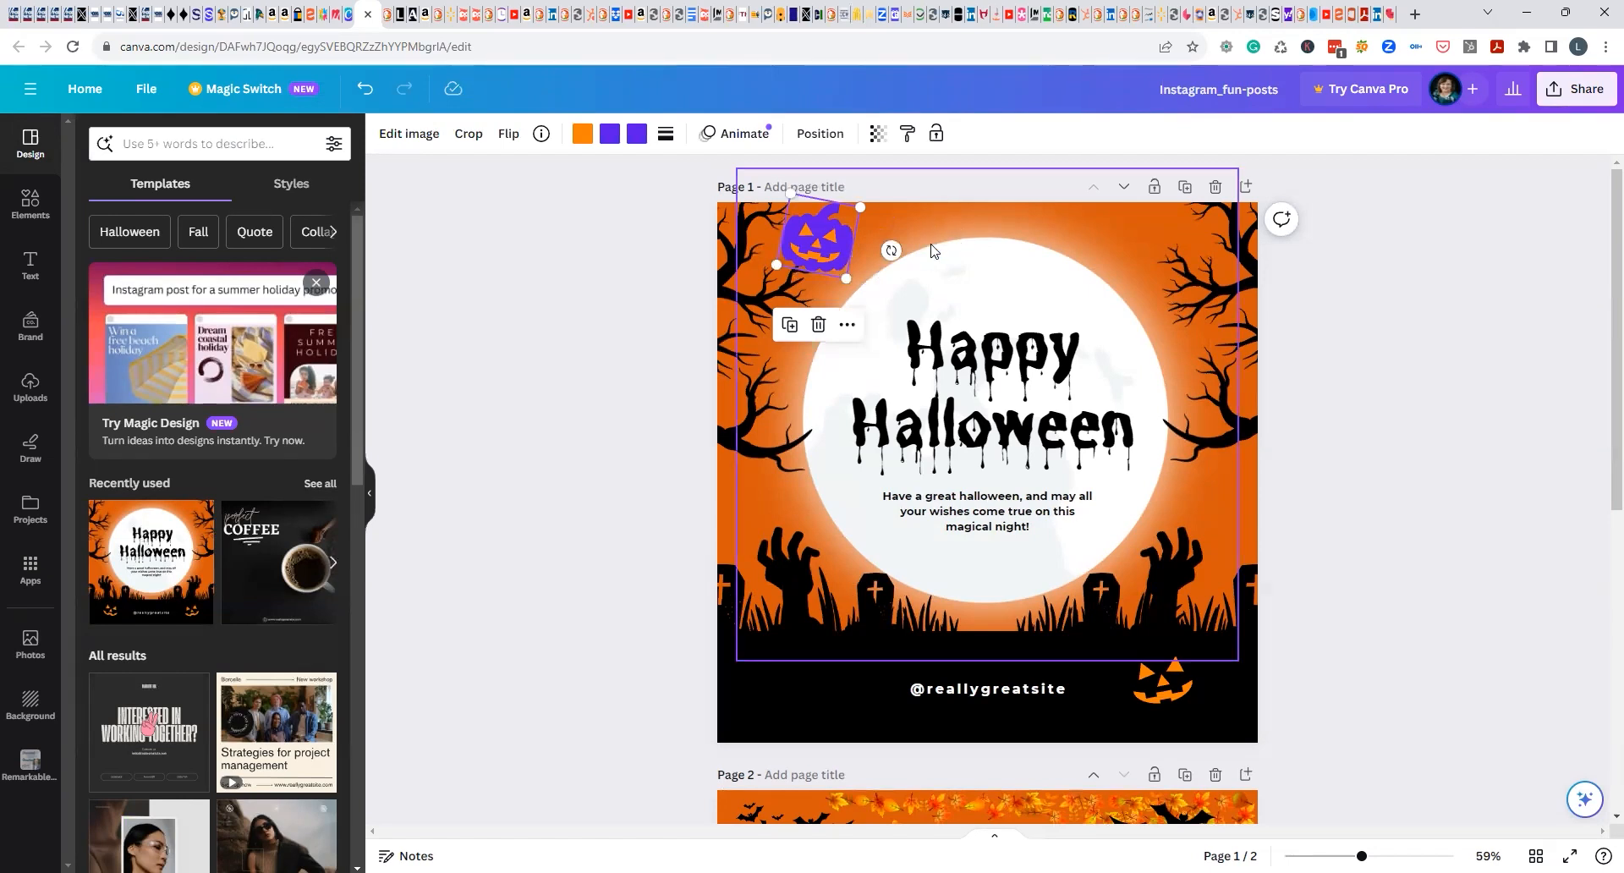
click(985, 210)
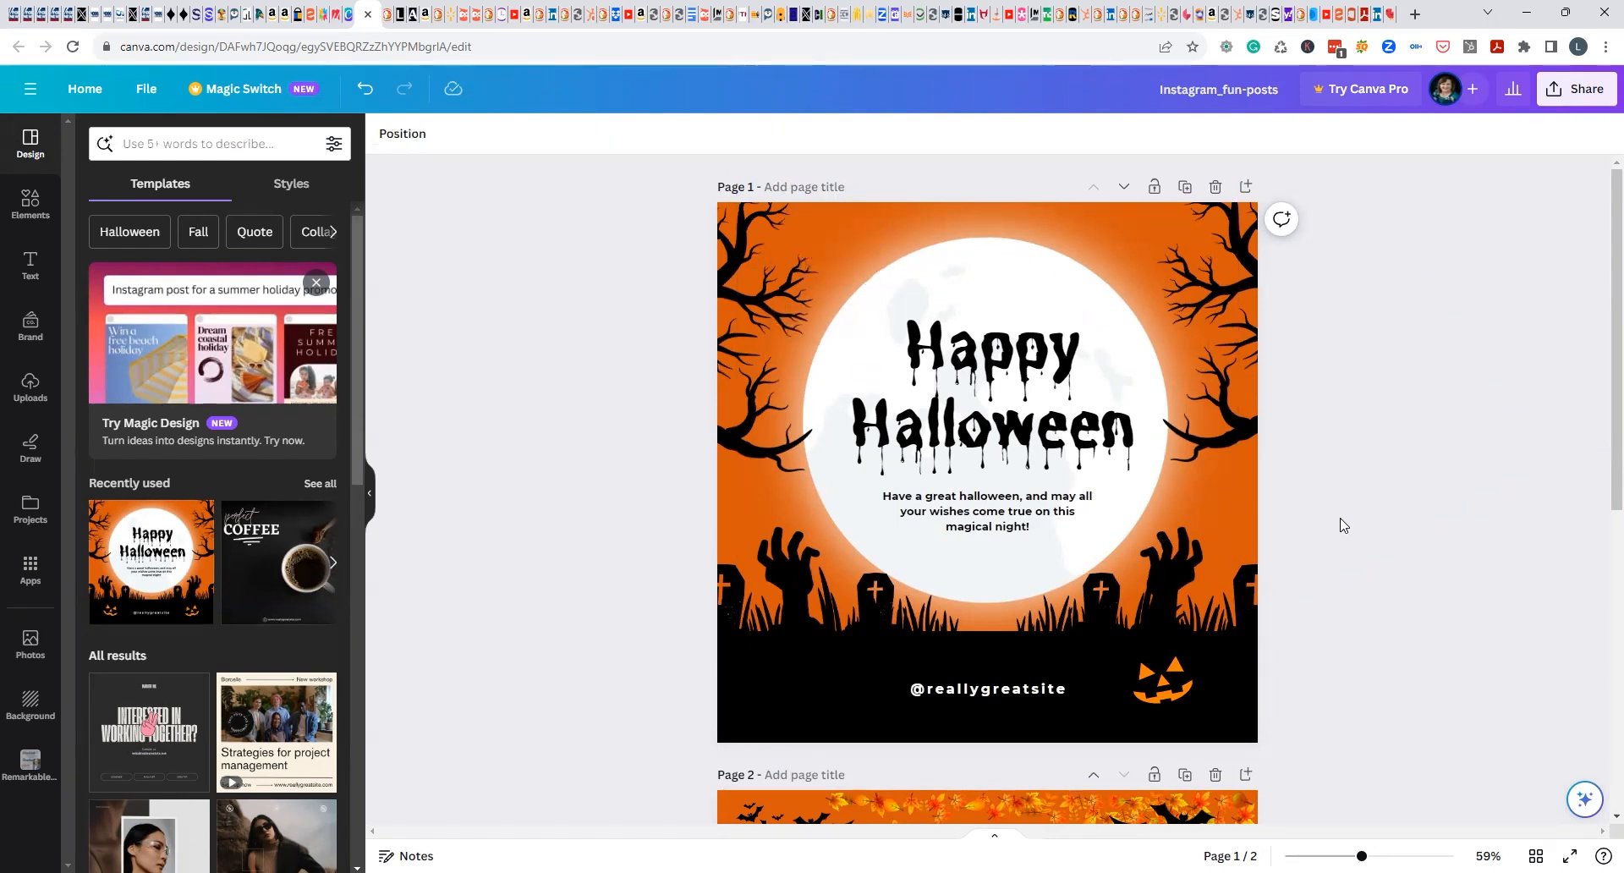
scroll(1341, 525, down, 5)
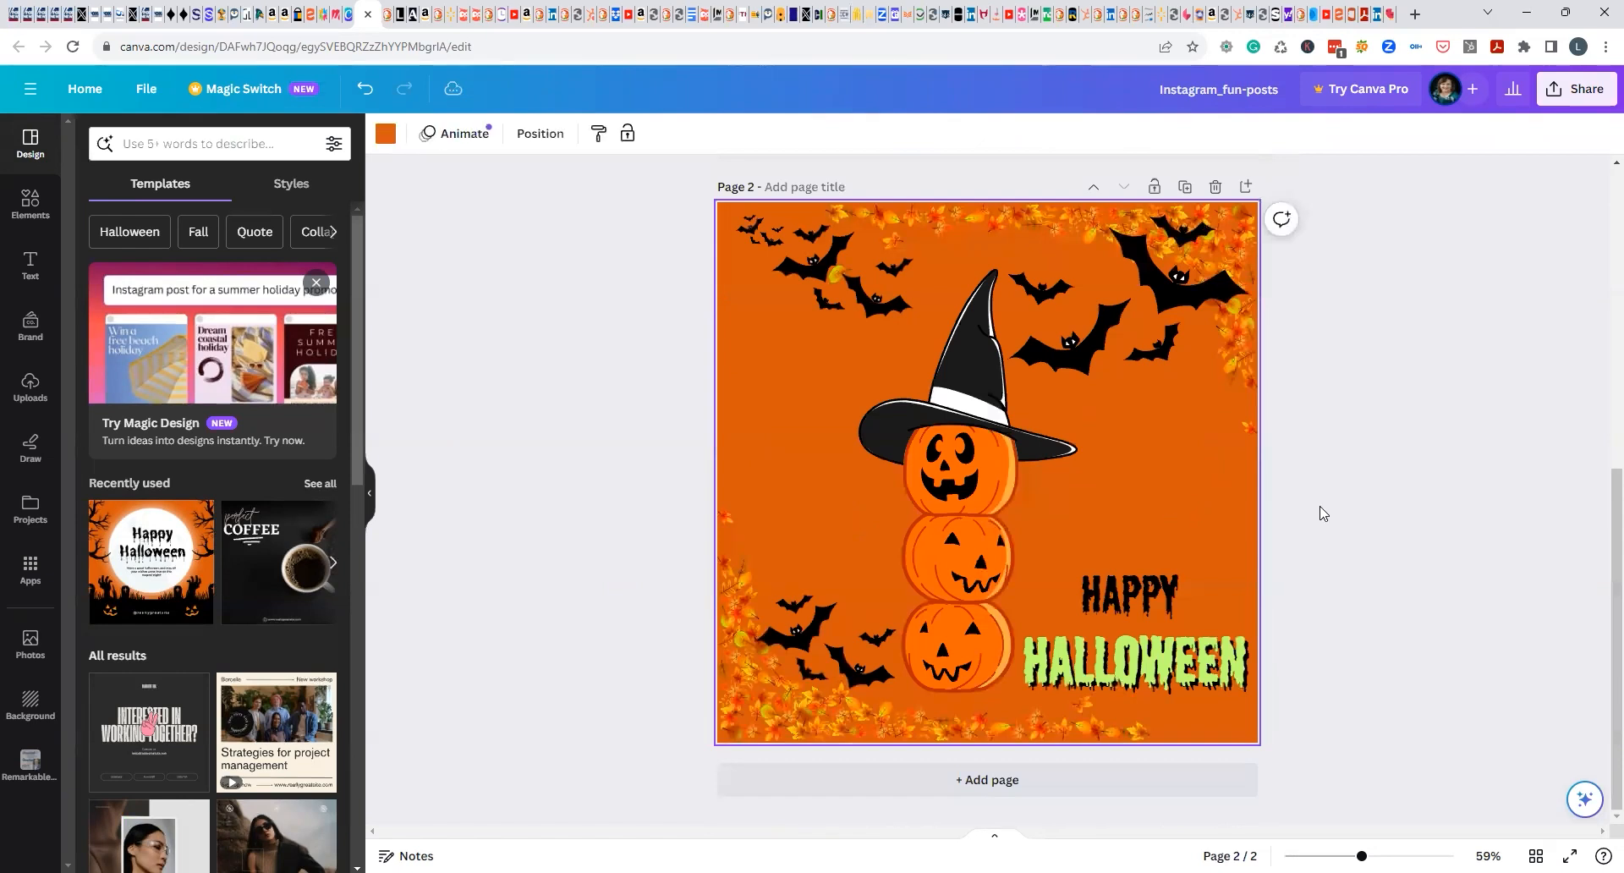
key(ctrl+v)
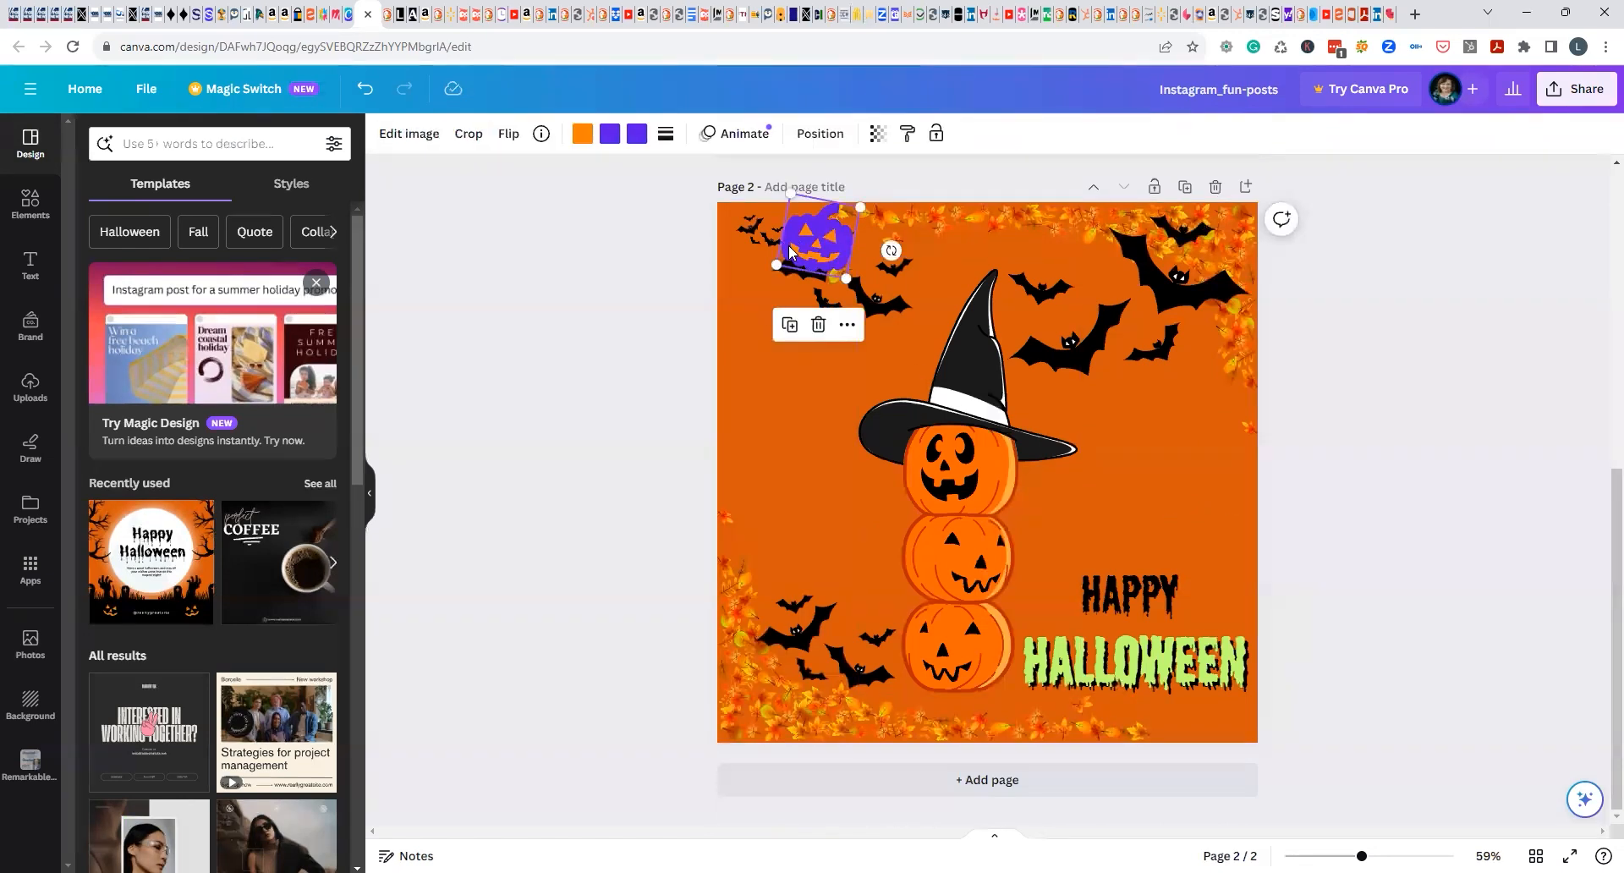
drag(802, 247, 792, 501)
Copy page 1's lower-right pumpkin to the lower-left of the black ground, level with the original.
scroll(1339, 532, up, 6)
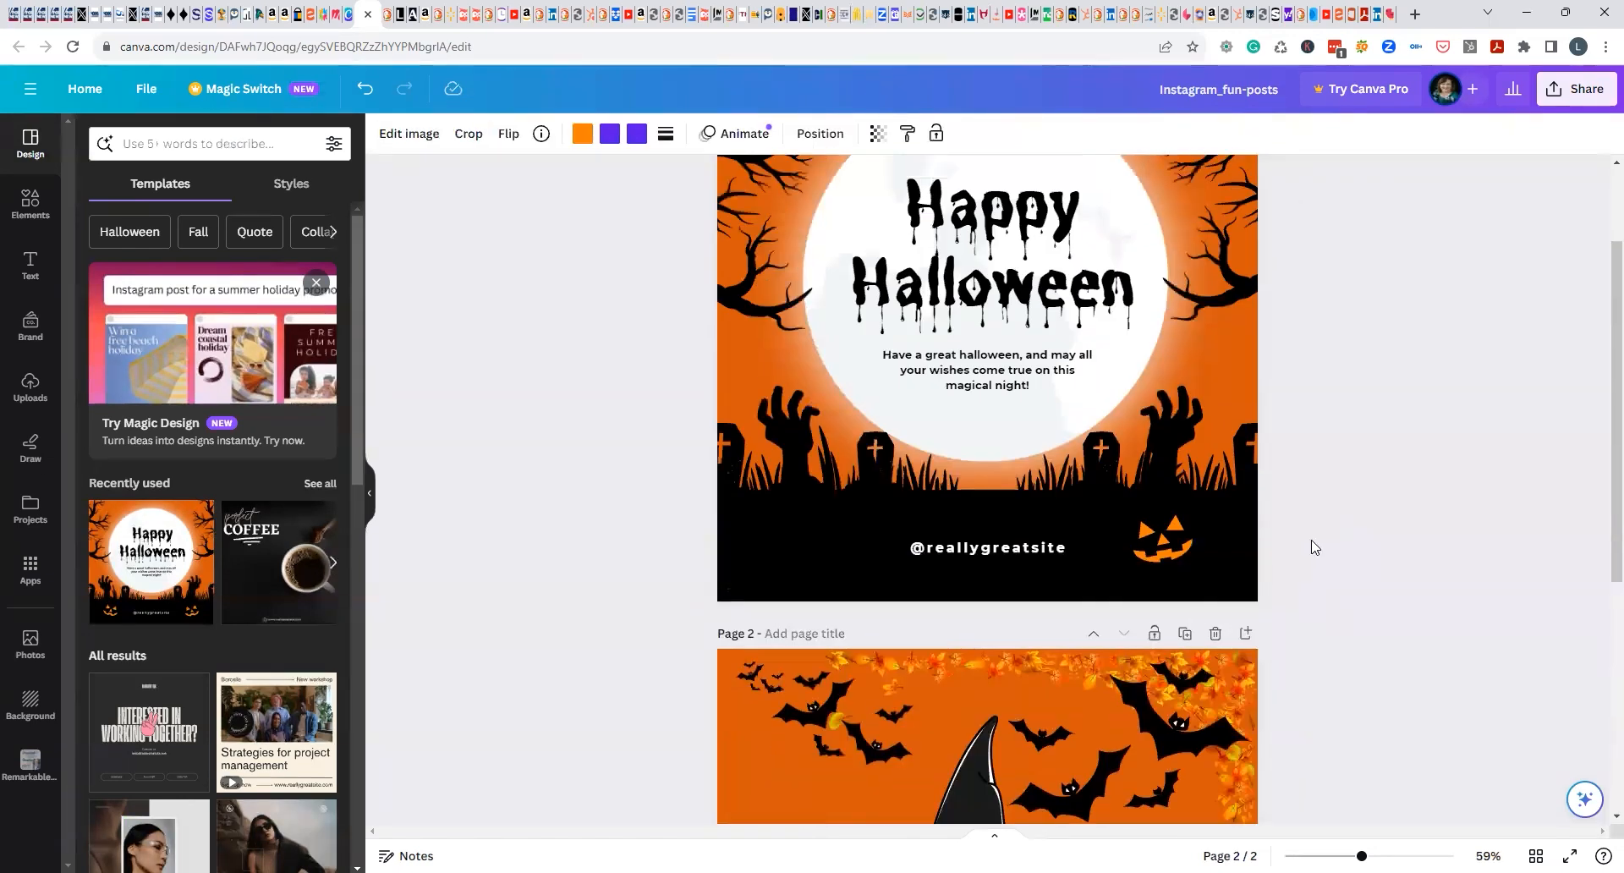
click(812, 663)
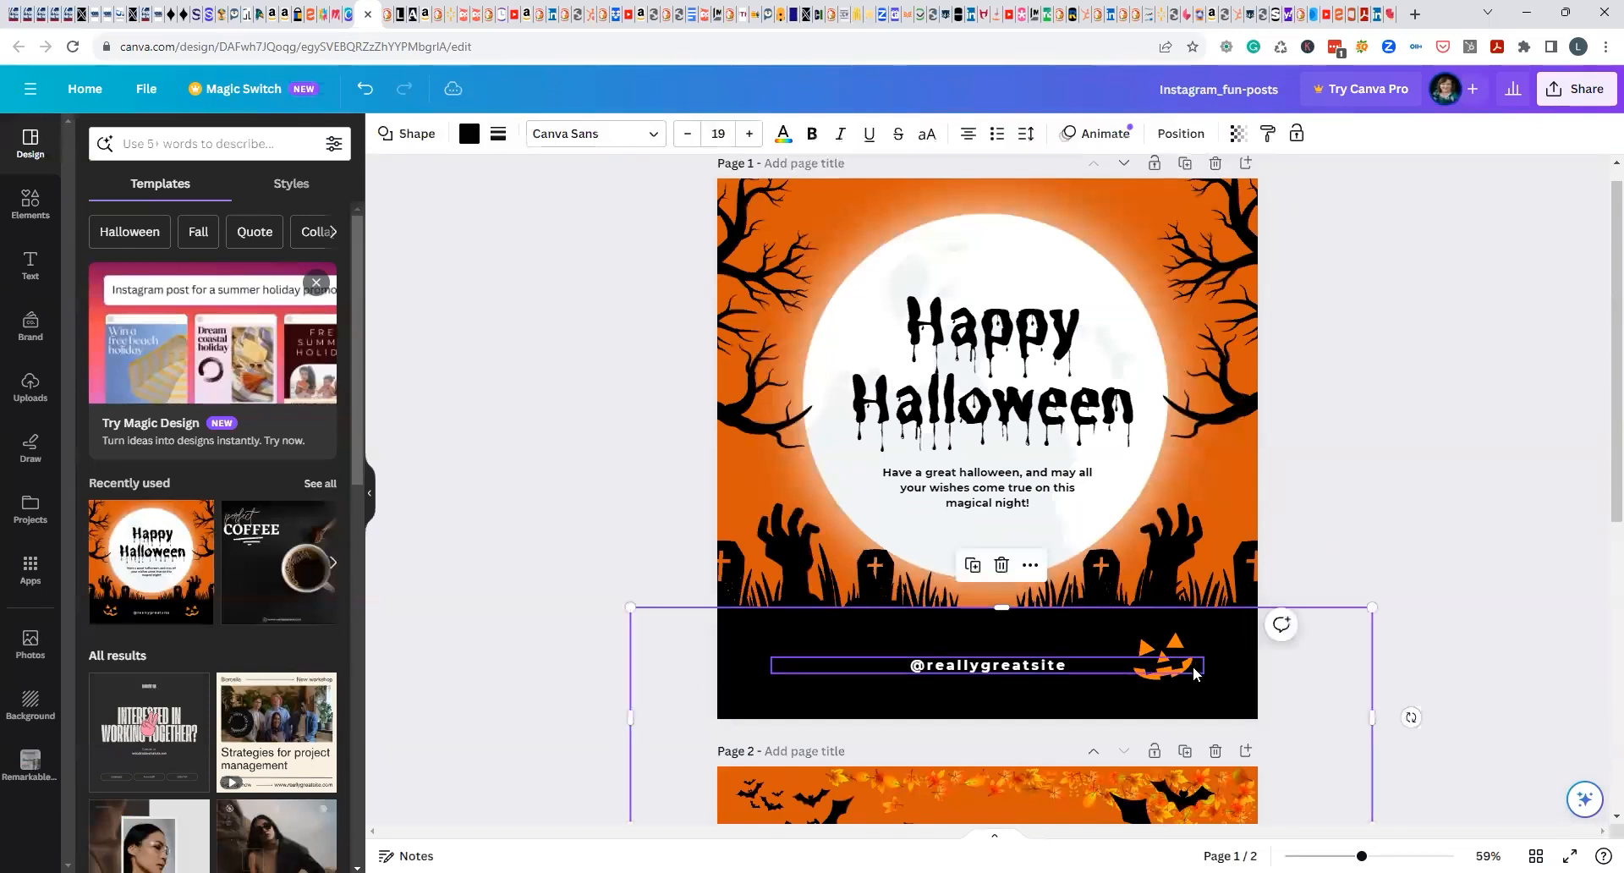
click(1153, 652)
drag(1152, 652, 802, 658)
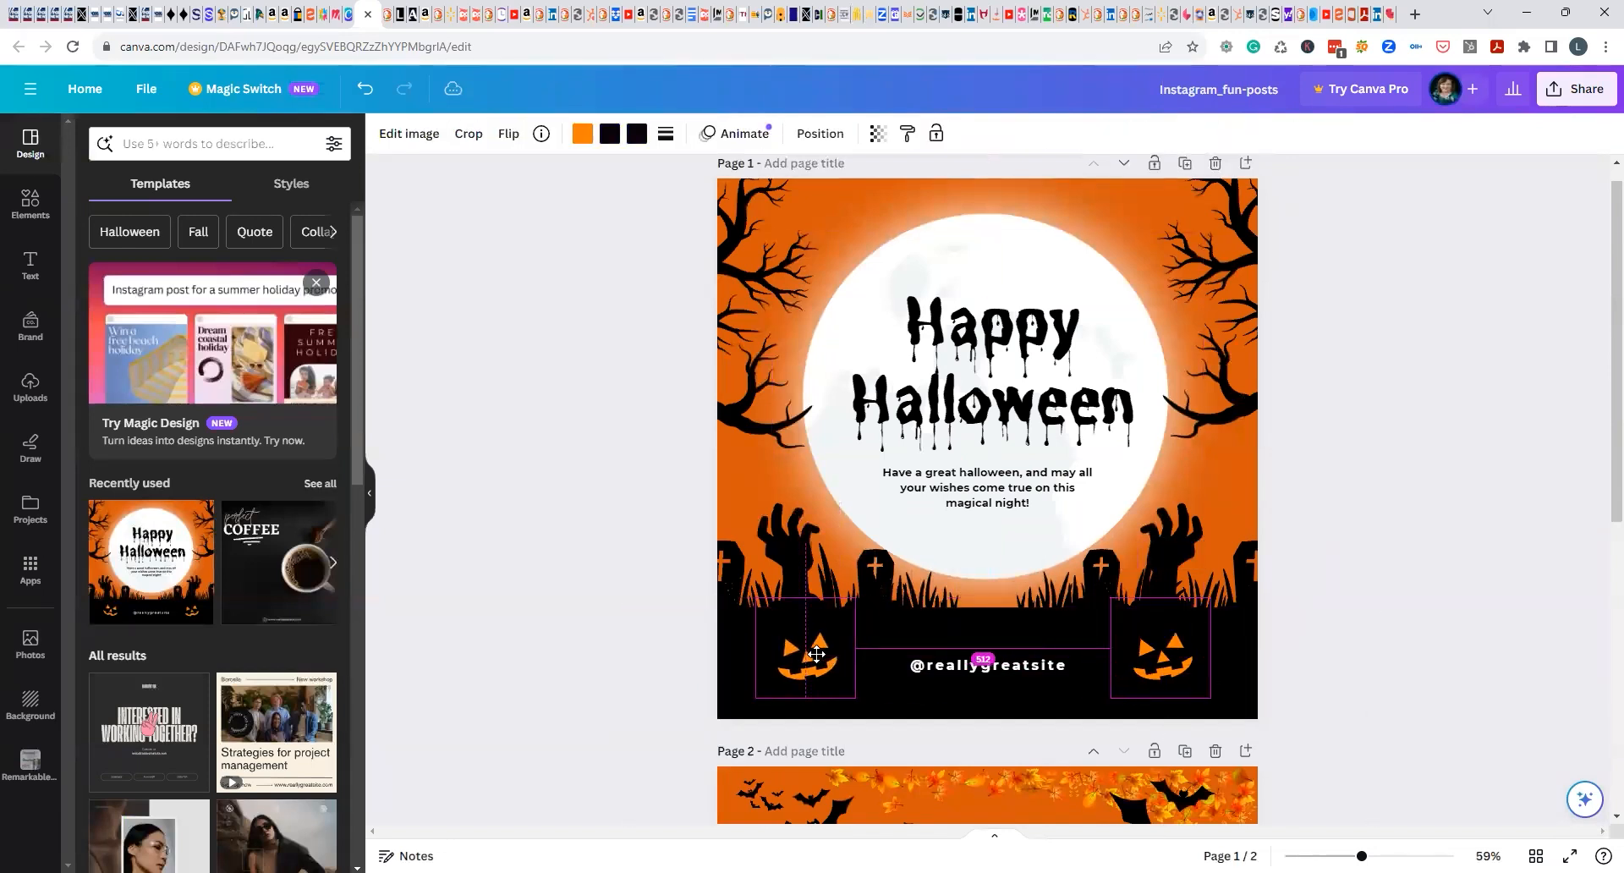
Try horizontal and vertical flips on the lower-left pumpkin copy, and rotate it clockwise so it tilts opposite to the original.
click(506, 133)
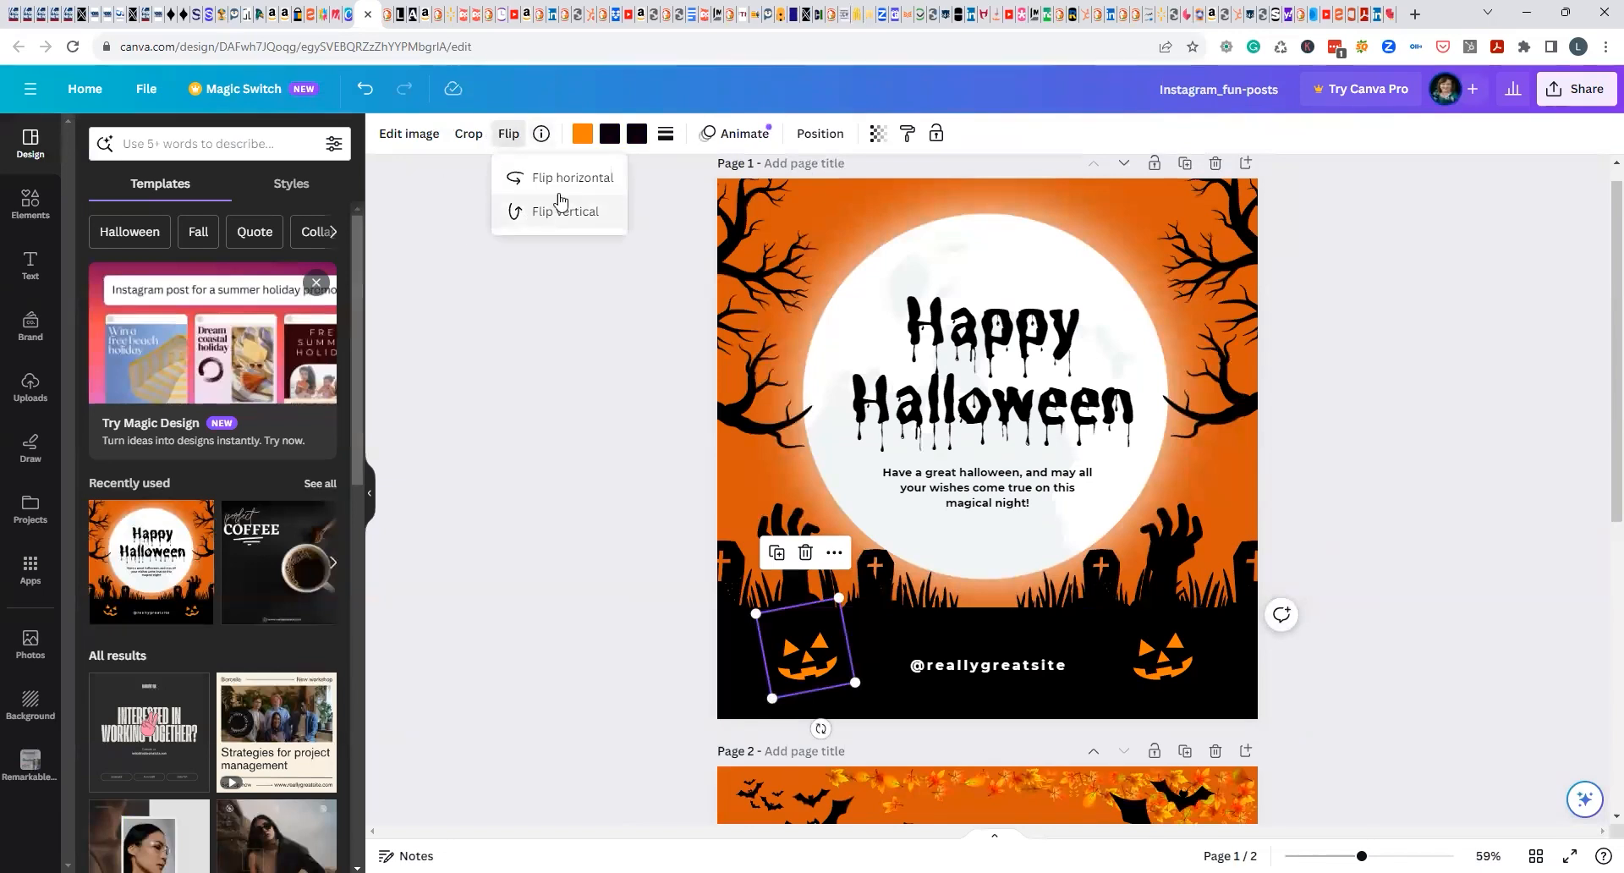
click(525, 471)
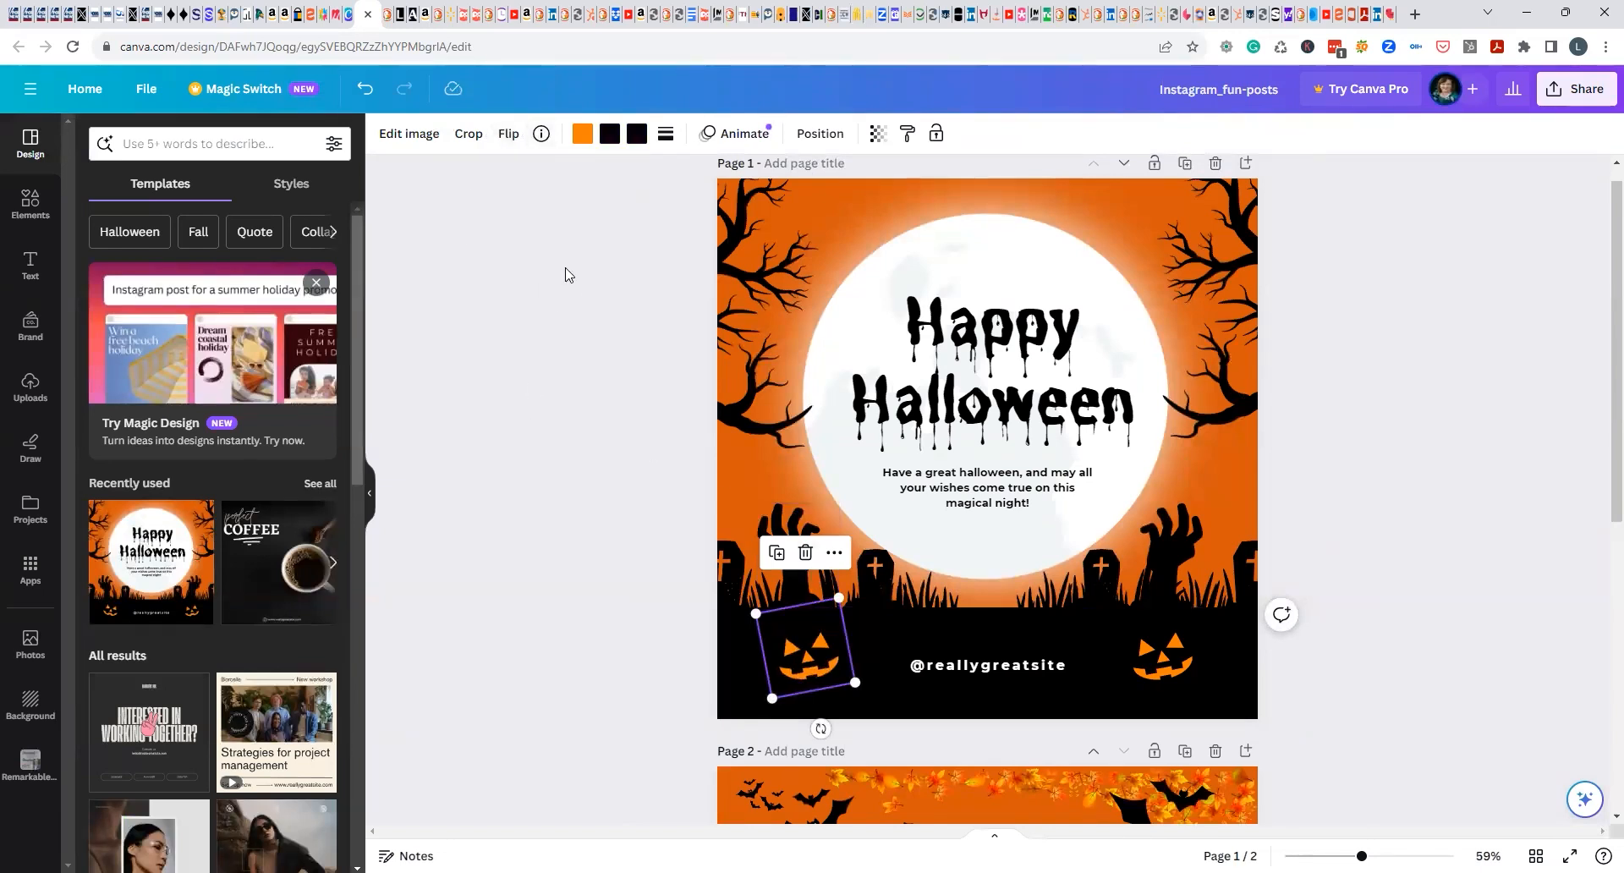
click(508, 135)
click(510, 218)
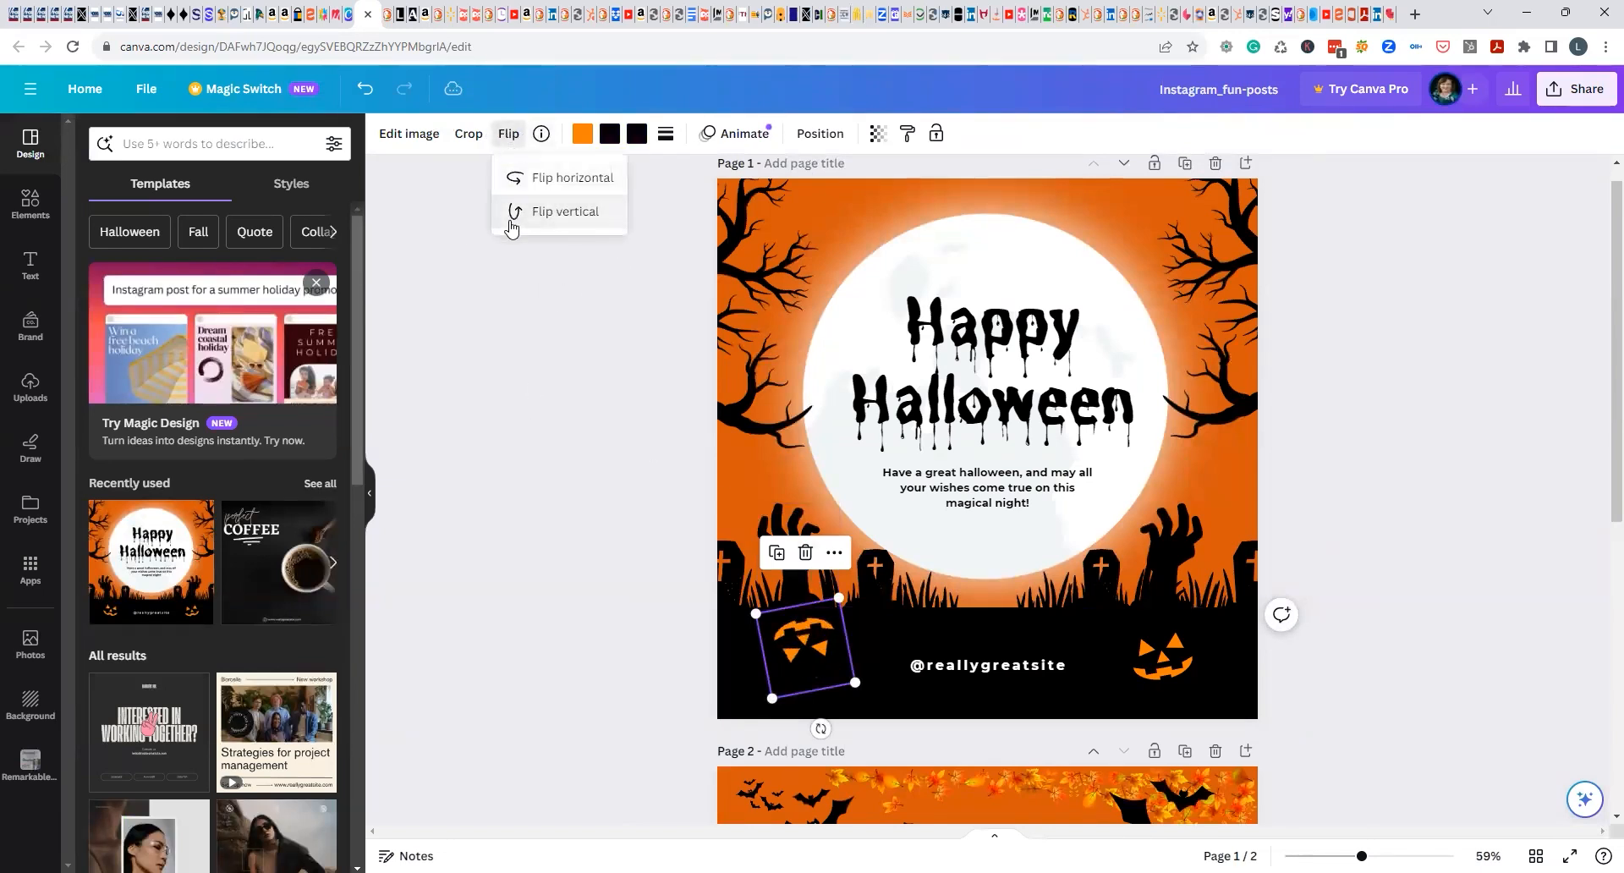
click(511, 218)
click(514, 175)
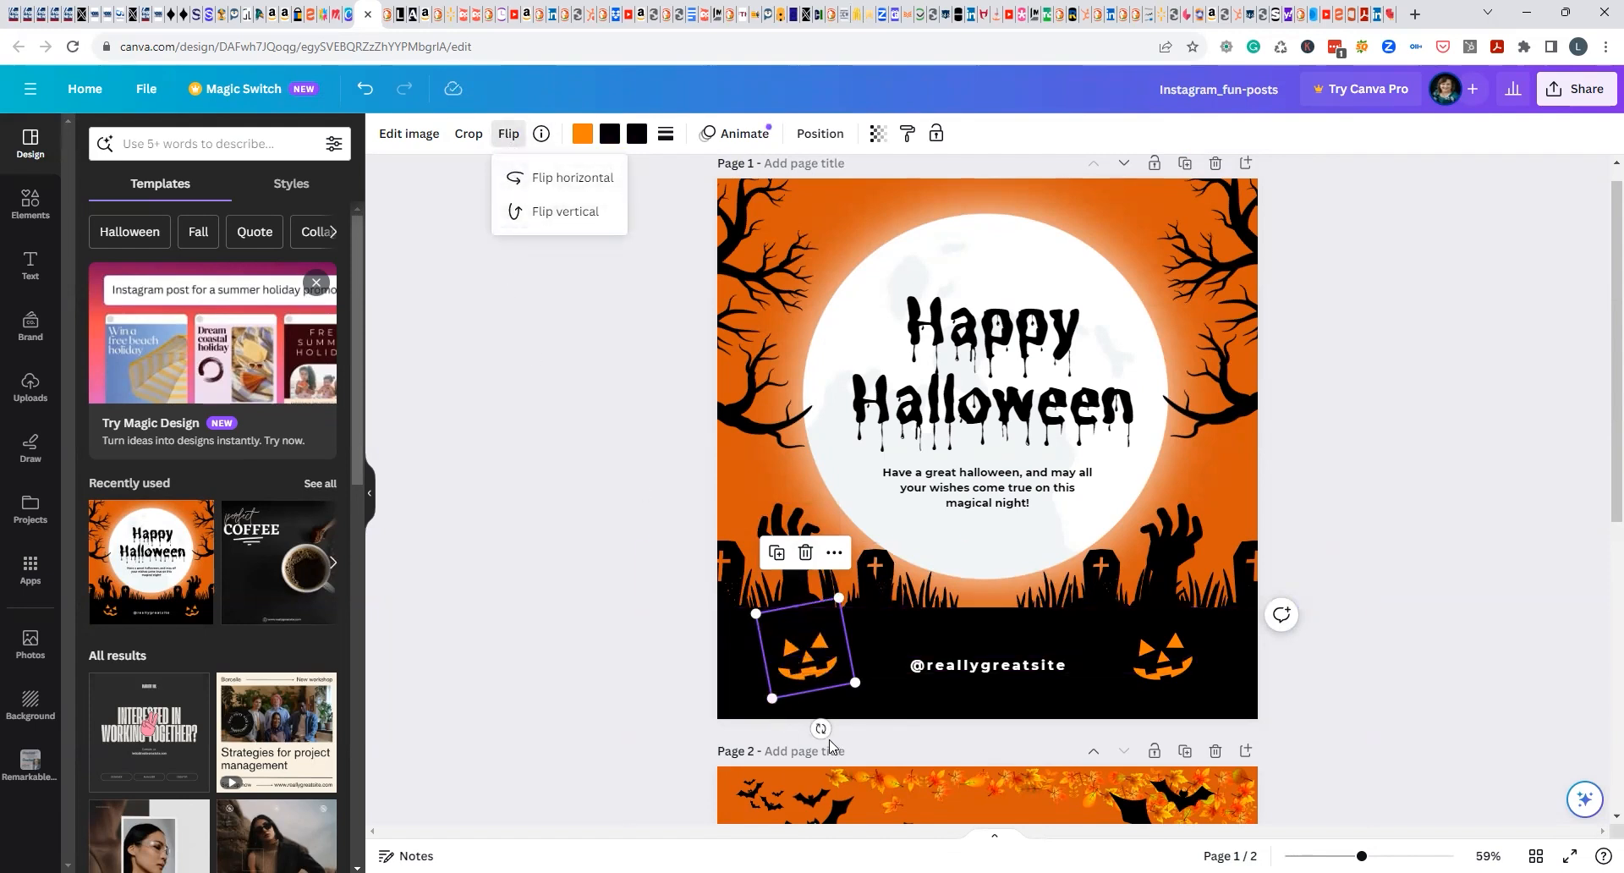
drag(821, 728, 774, 742)
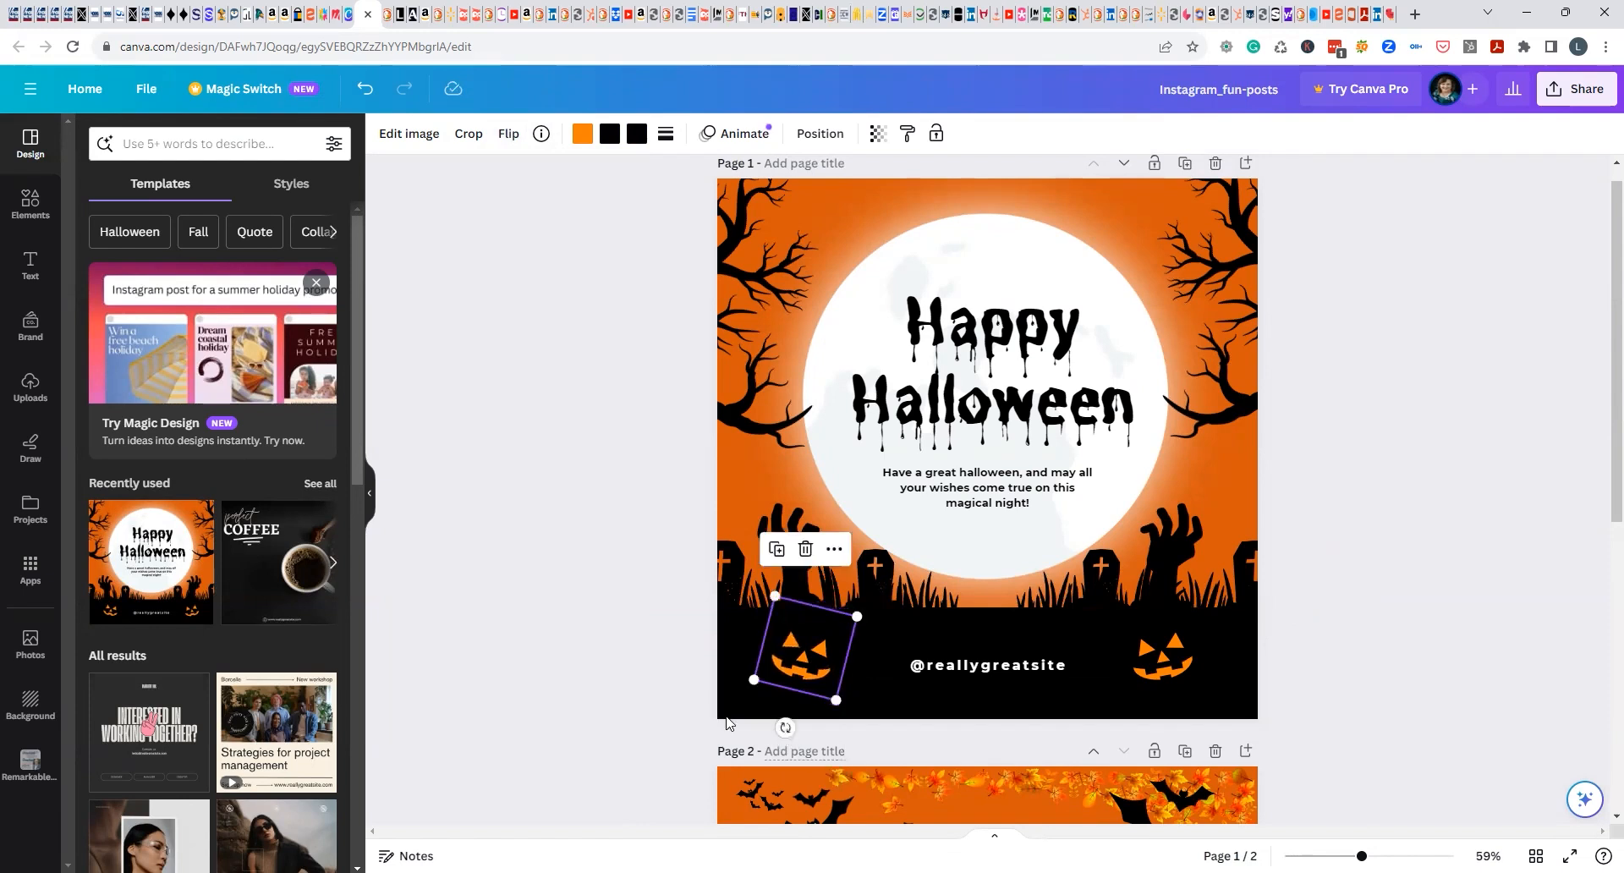
click(1294, 580)
Change page 2's background to the lighter yellowish orange from the photo colors.
scroll(1295, 583, down, 6)
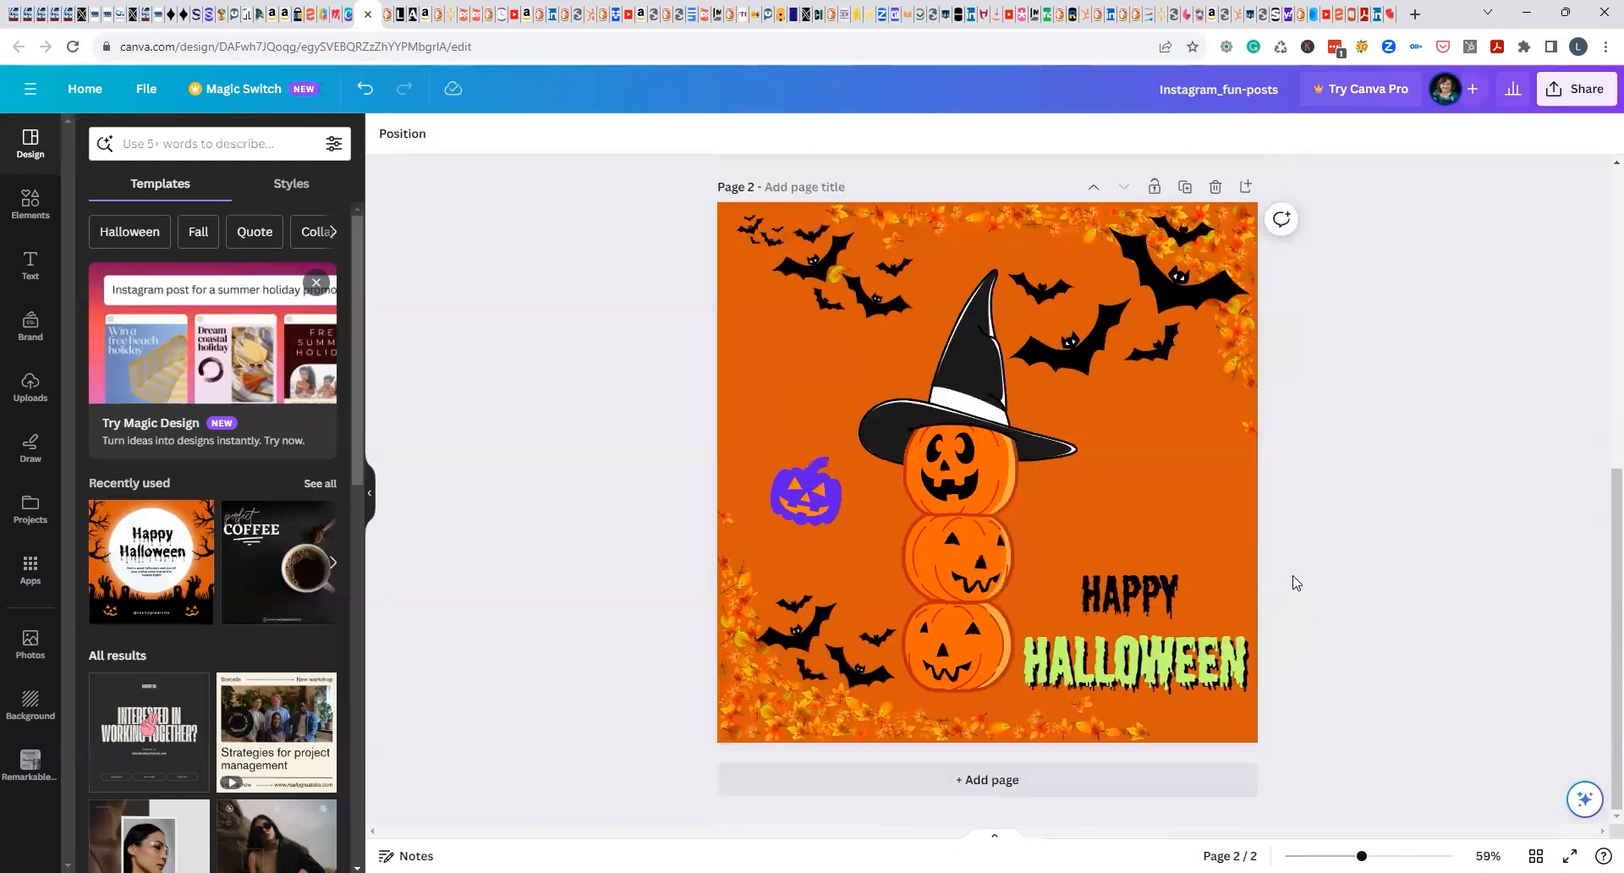
click(799, 445)
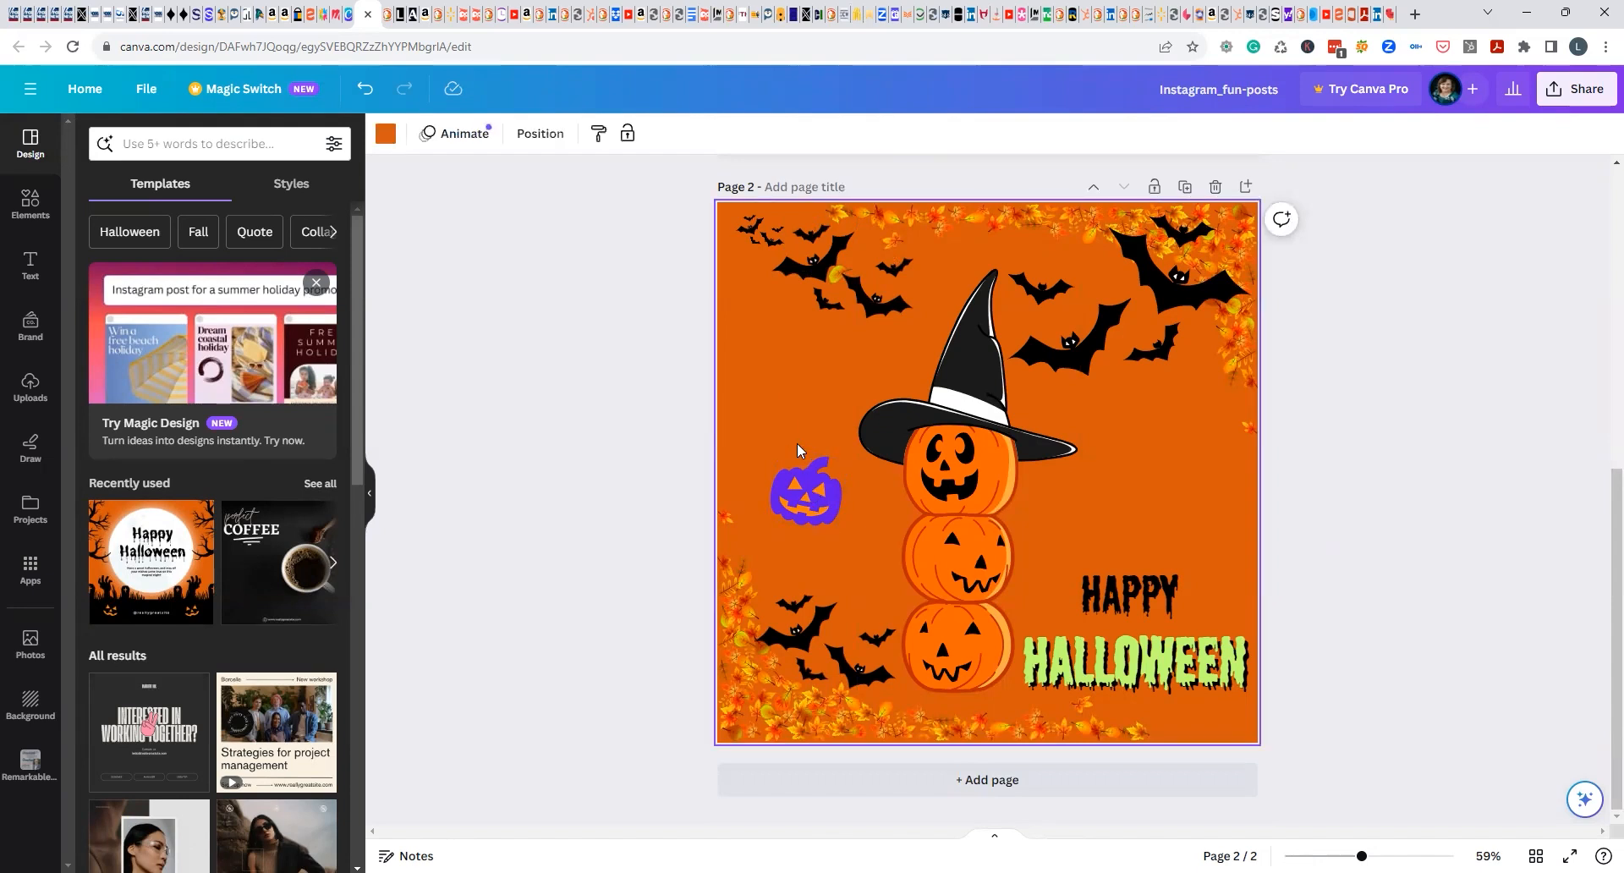
click(385, 135)
click(187, 499)
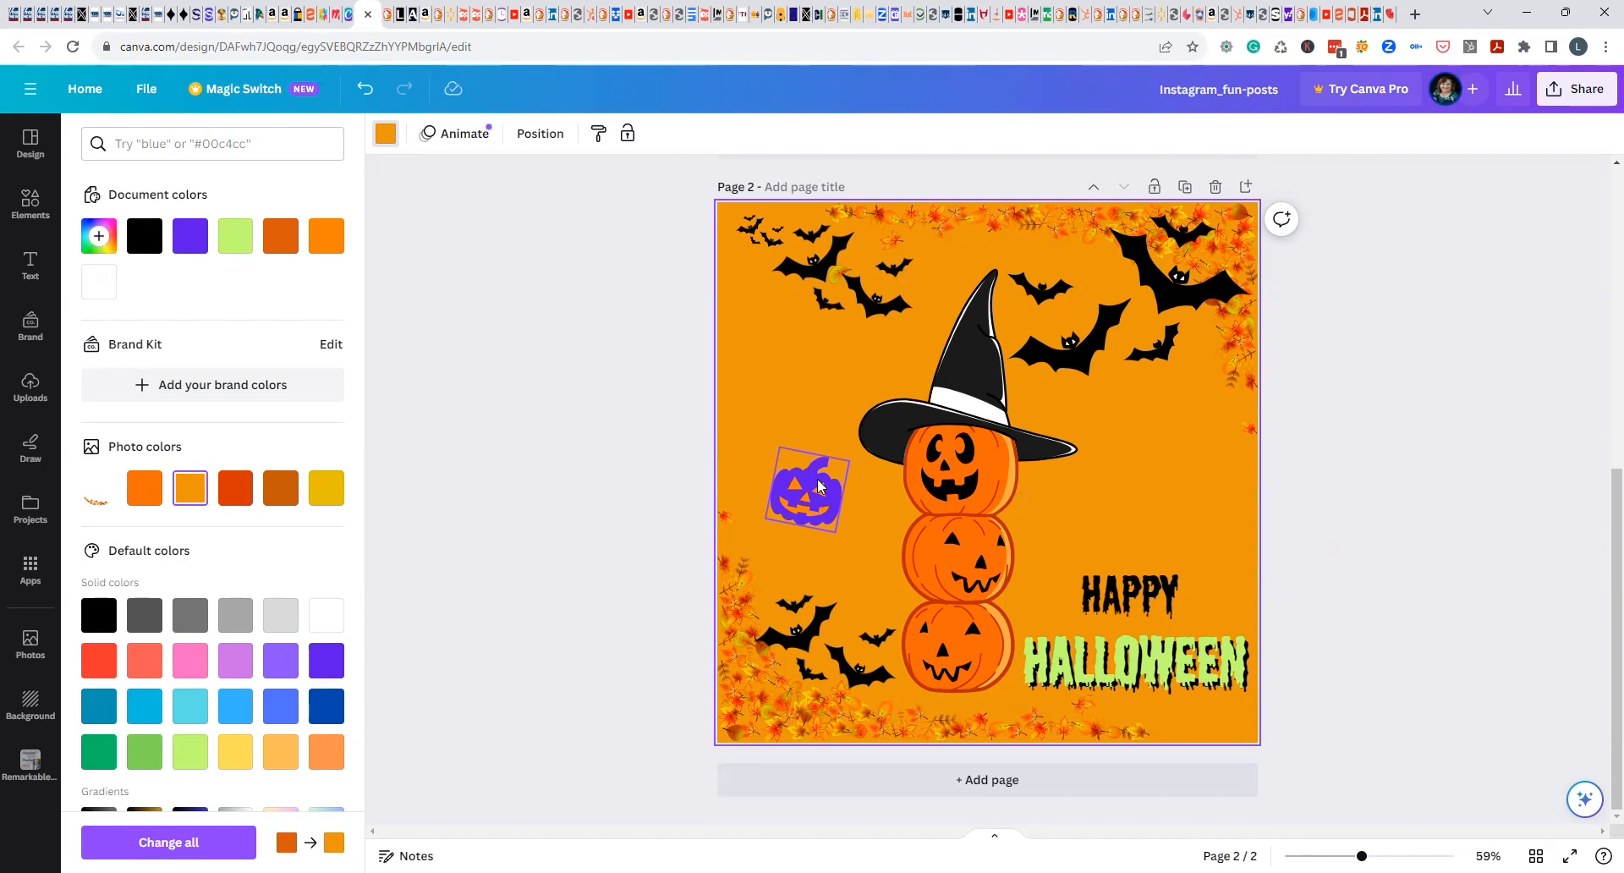
Duplicate page 2's violet pumpkin and place the copy directly above the original, undoing the accidental move of the original.
drag(818, 486, 789, 364)
key(ctrl+z)
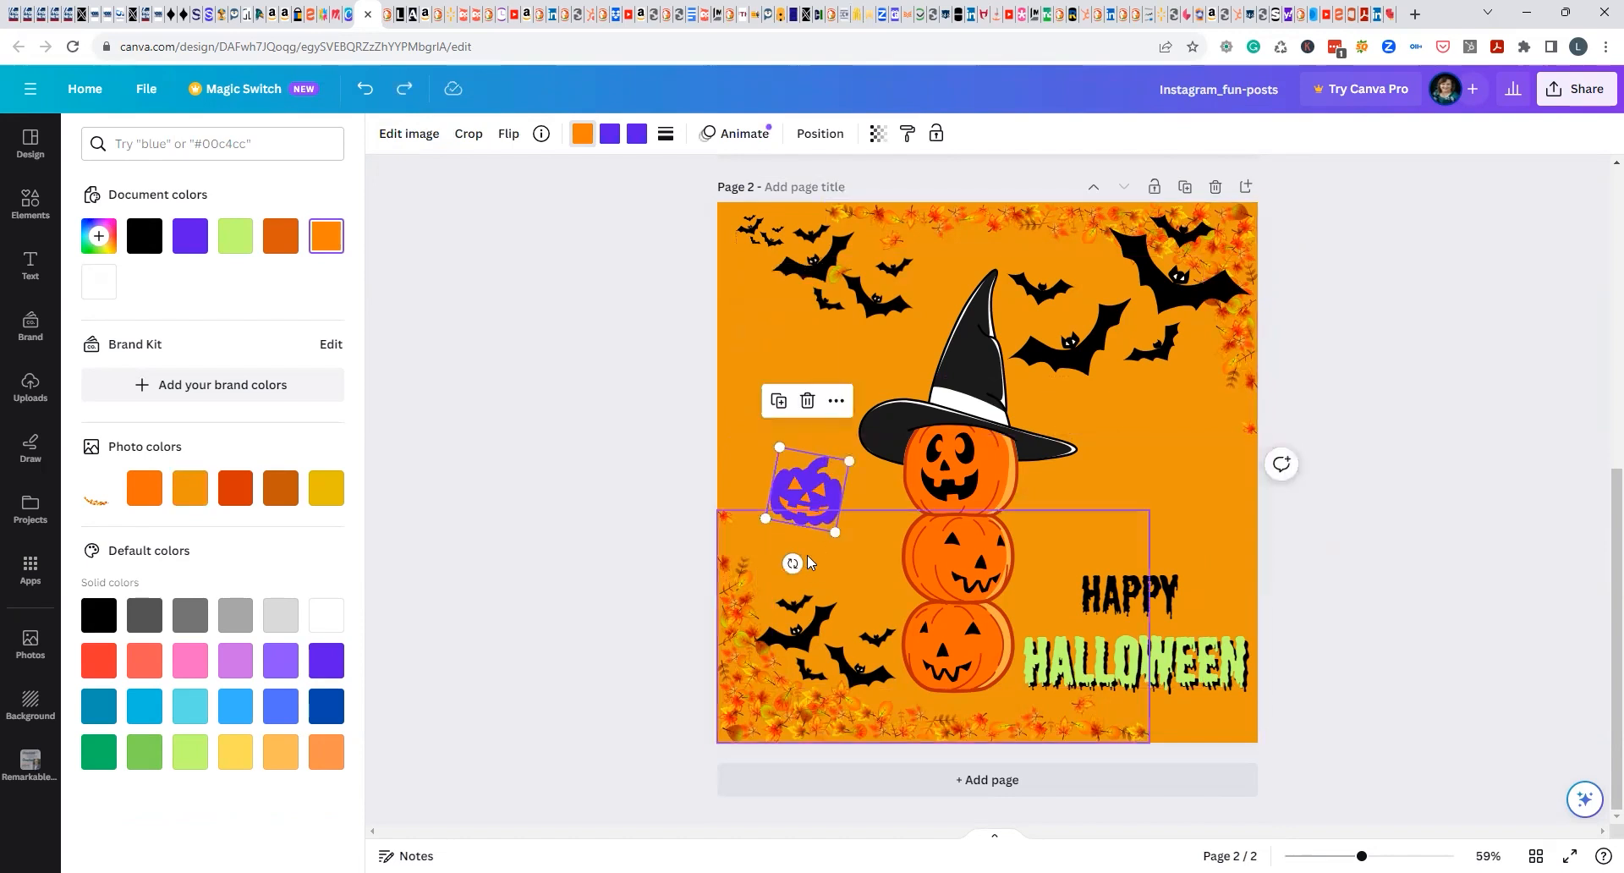
key(ctrl+d)
drag(816, 486, 797, 359)
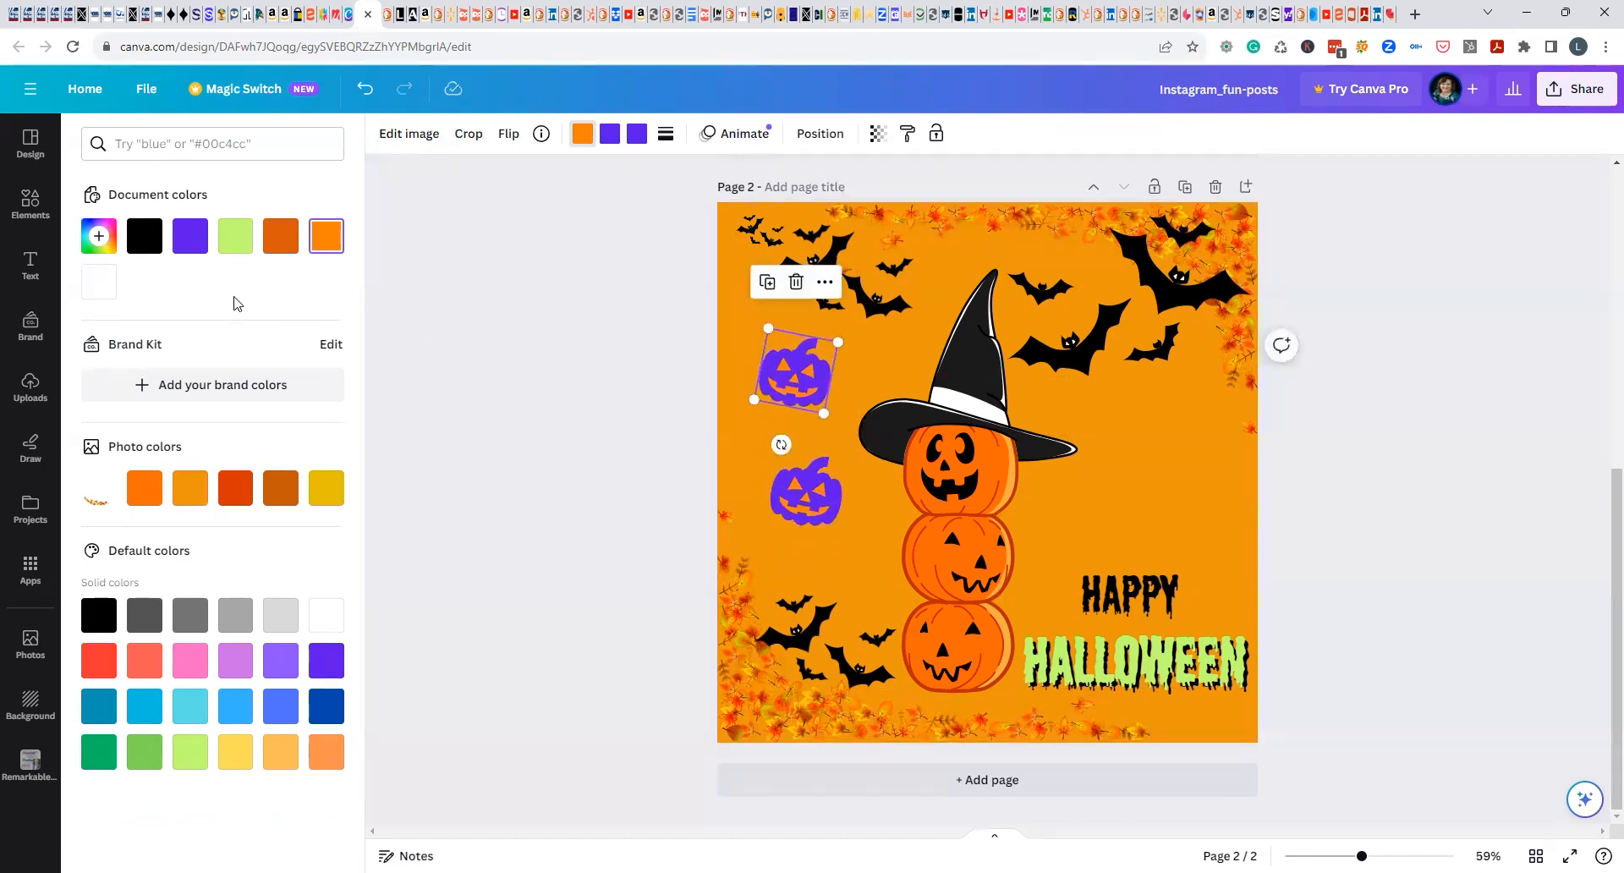
Try cobalt blue on the upper pumpkin's face, undo it, and color its body and stem cobalt blue.
click(326, 705)
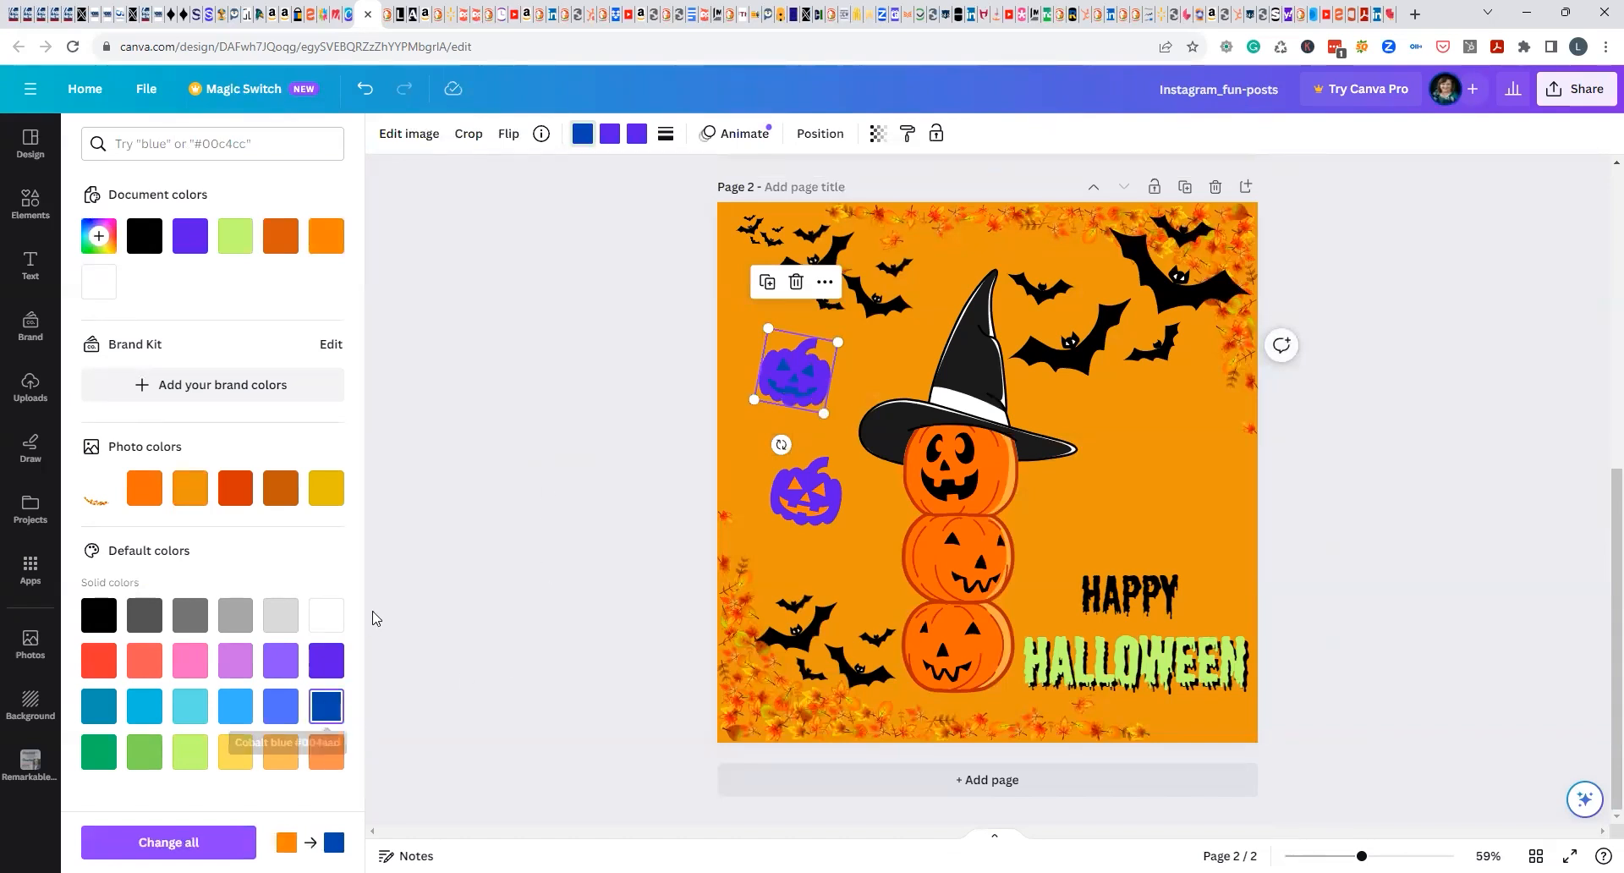
key(ctrl+z)
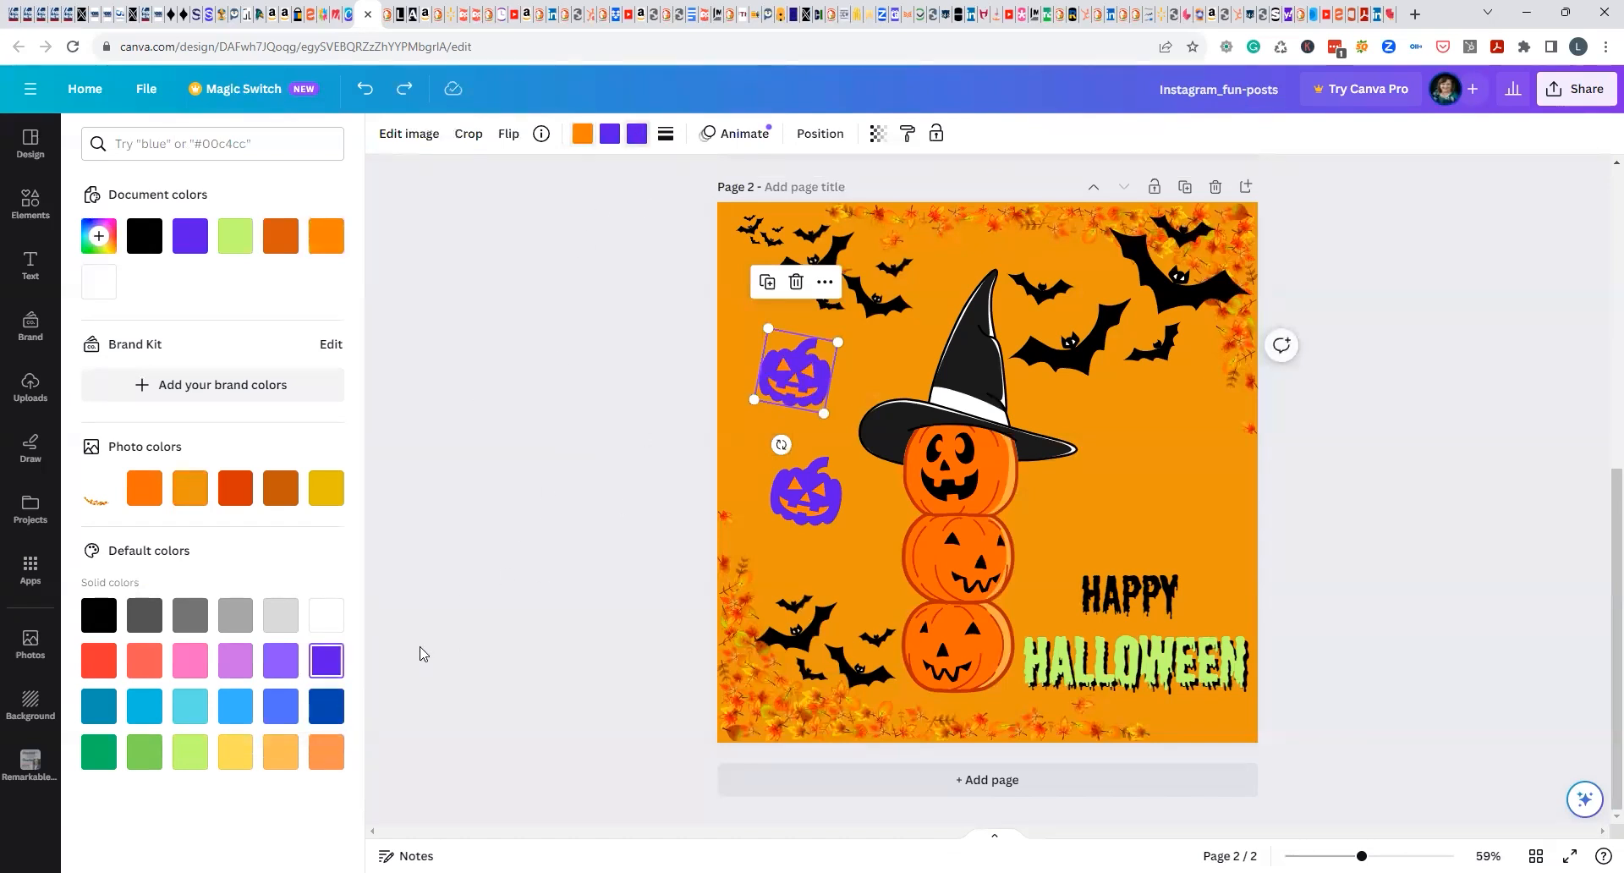
click(330, 716)
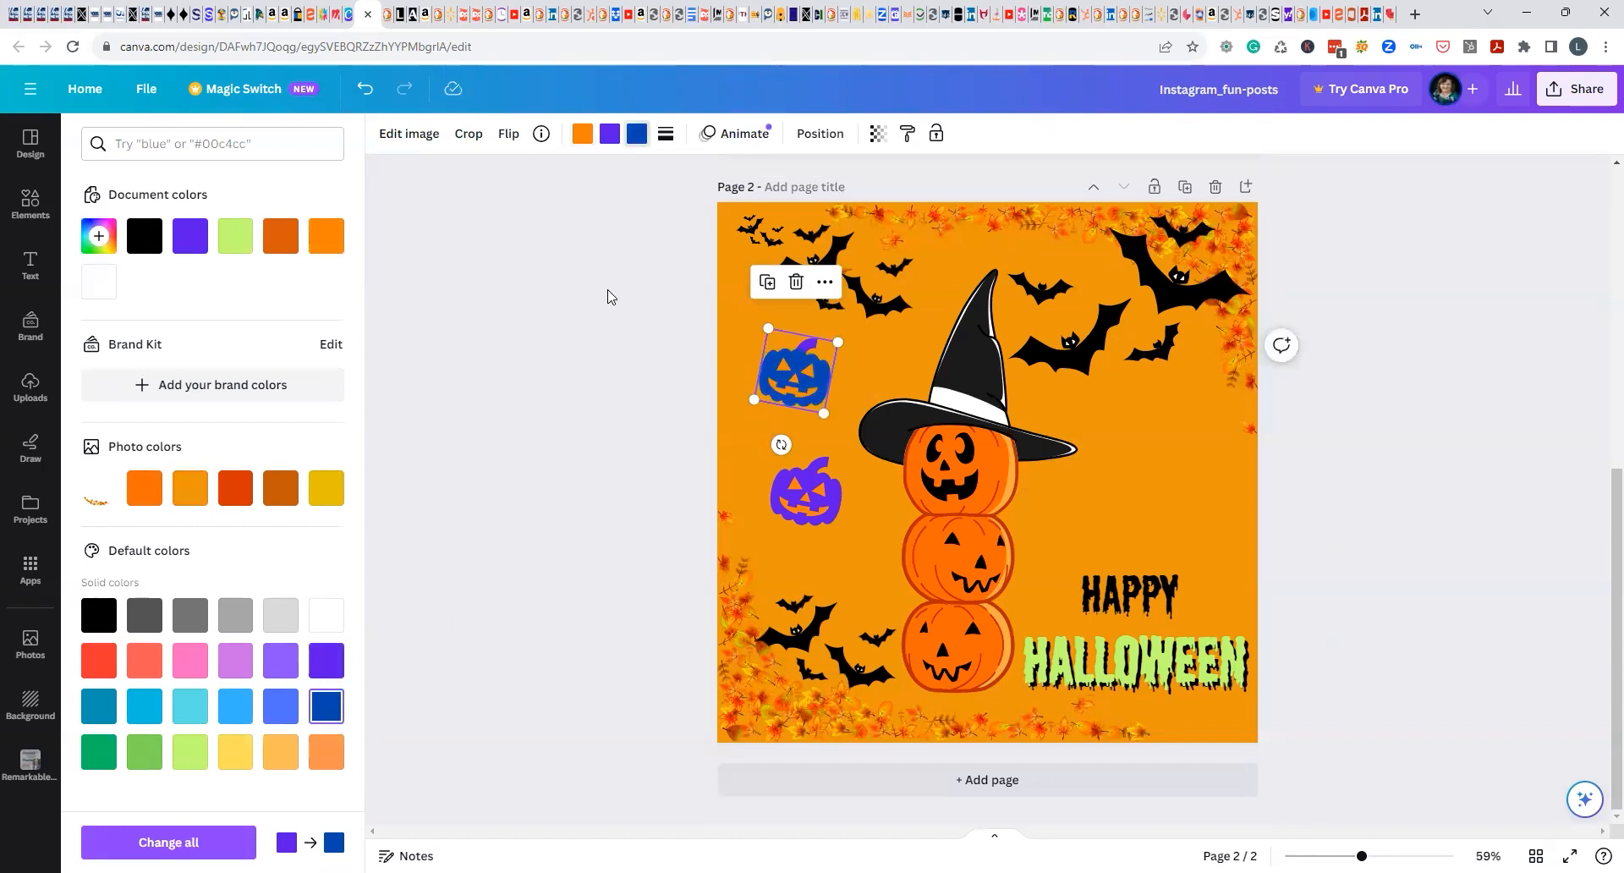
click(610, 140)
click(319, 713)
click(529, 483)
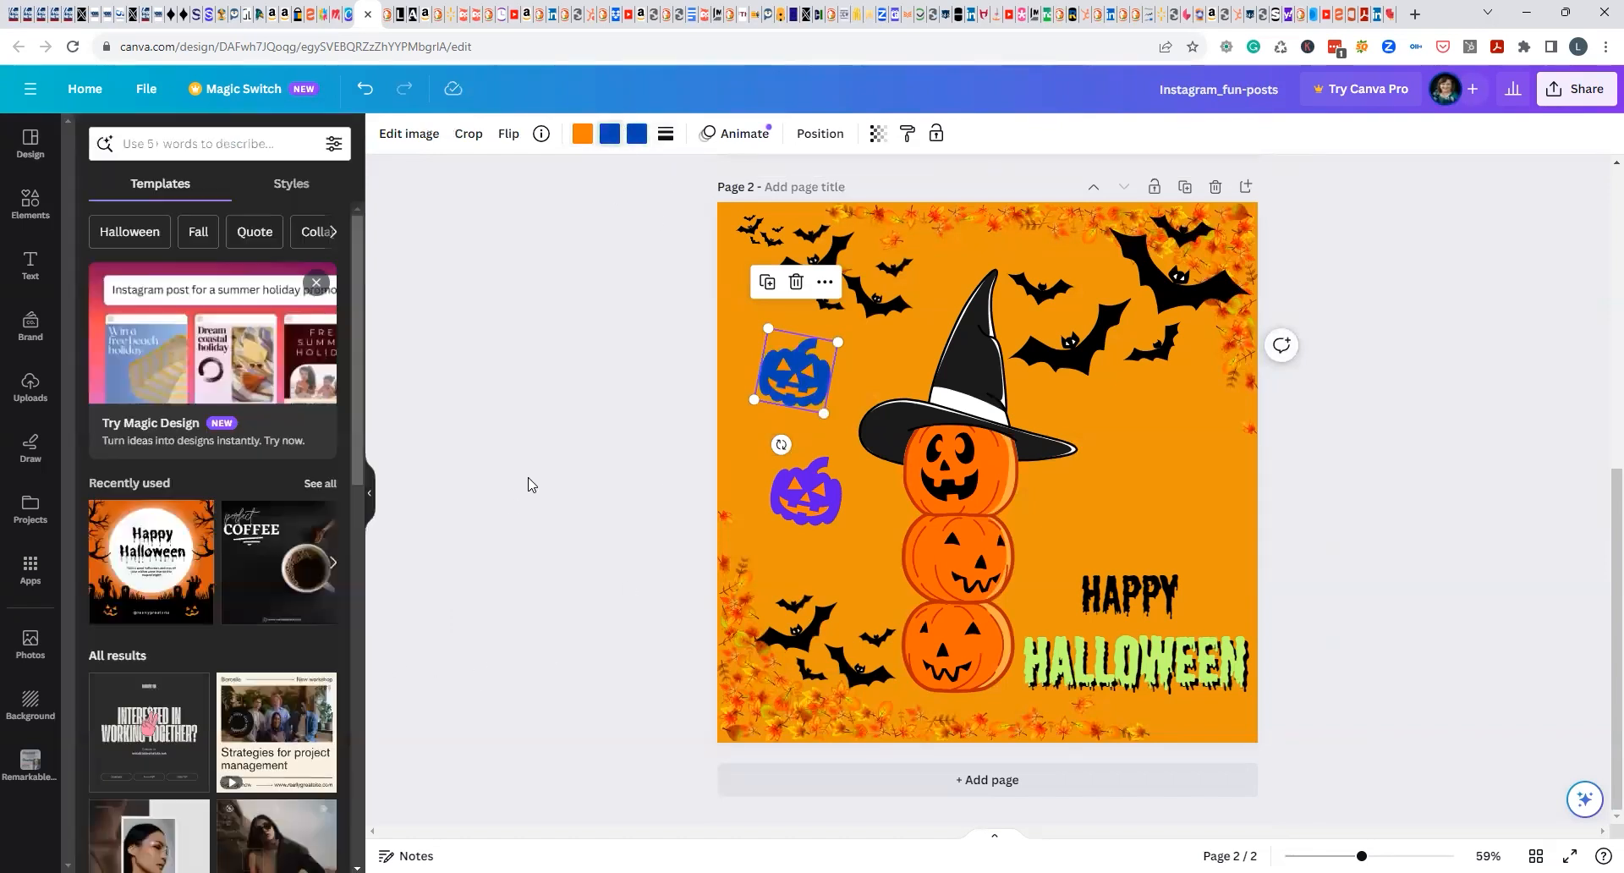
click(646, 405)
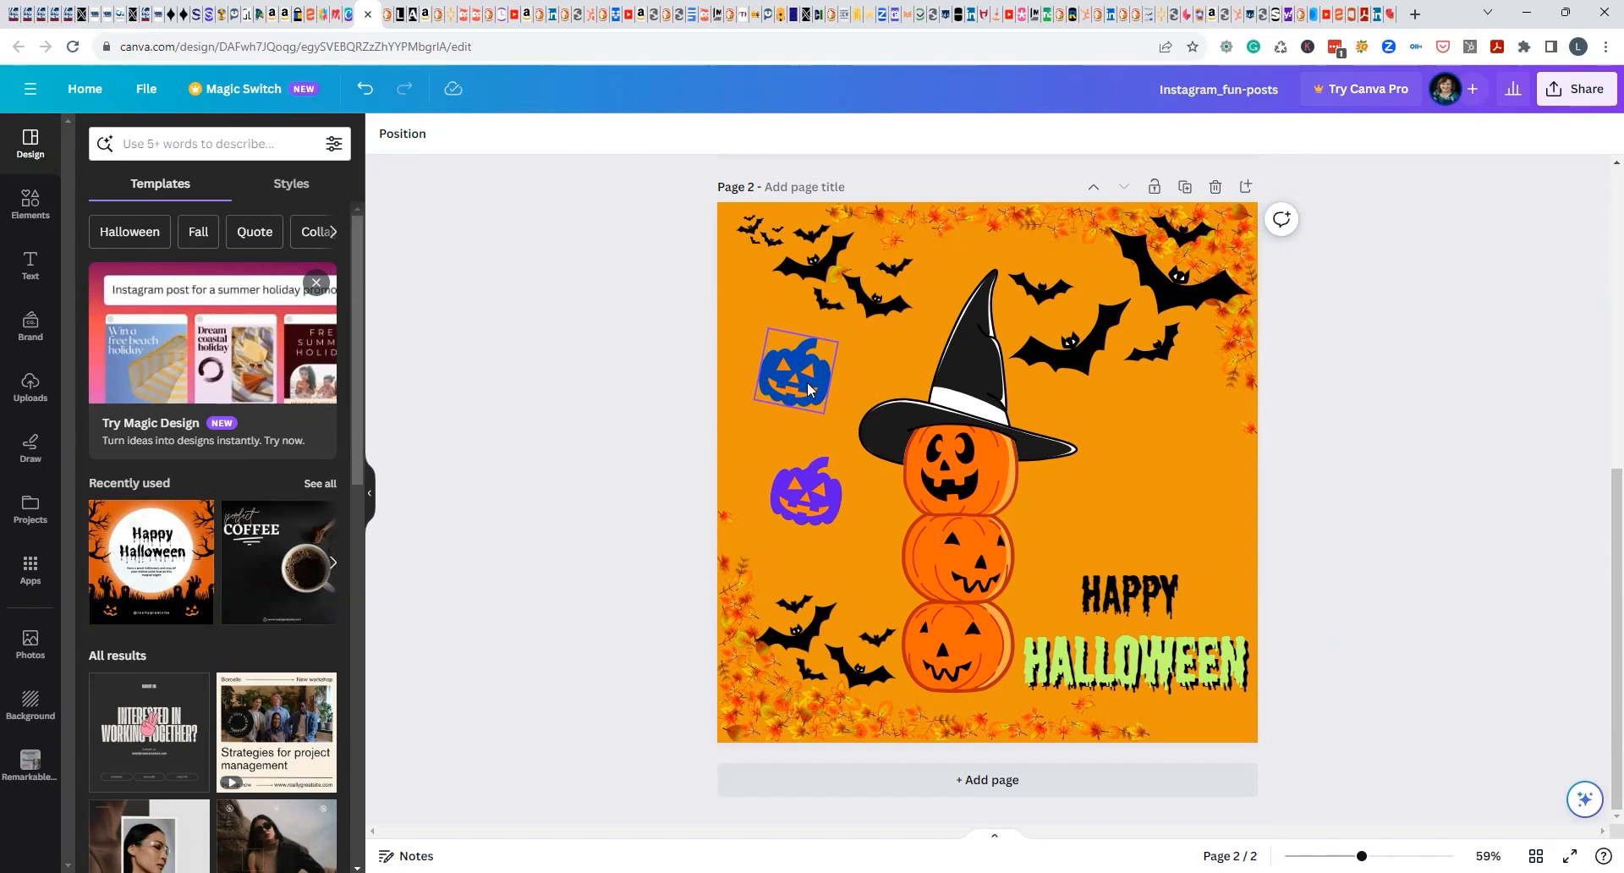
Try the dark red-orange photo color on the blue pumpkin's face, and set the face to bright red.
click(808, 389)
click(582, 133)
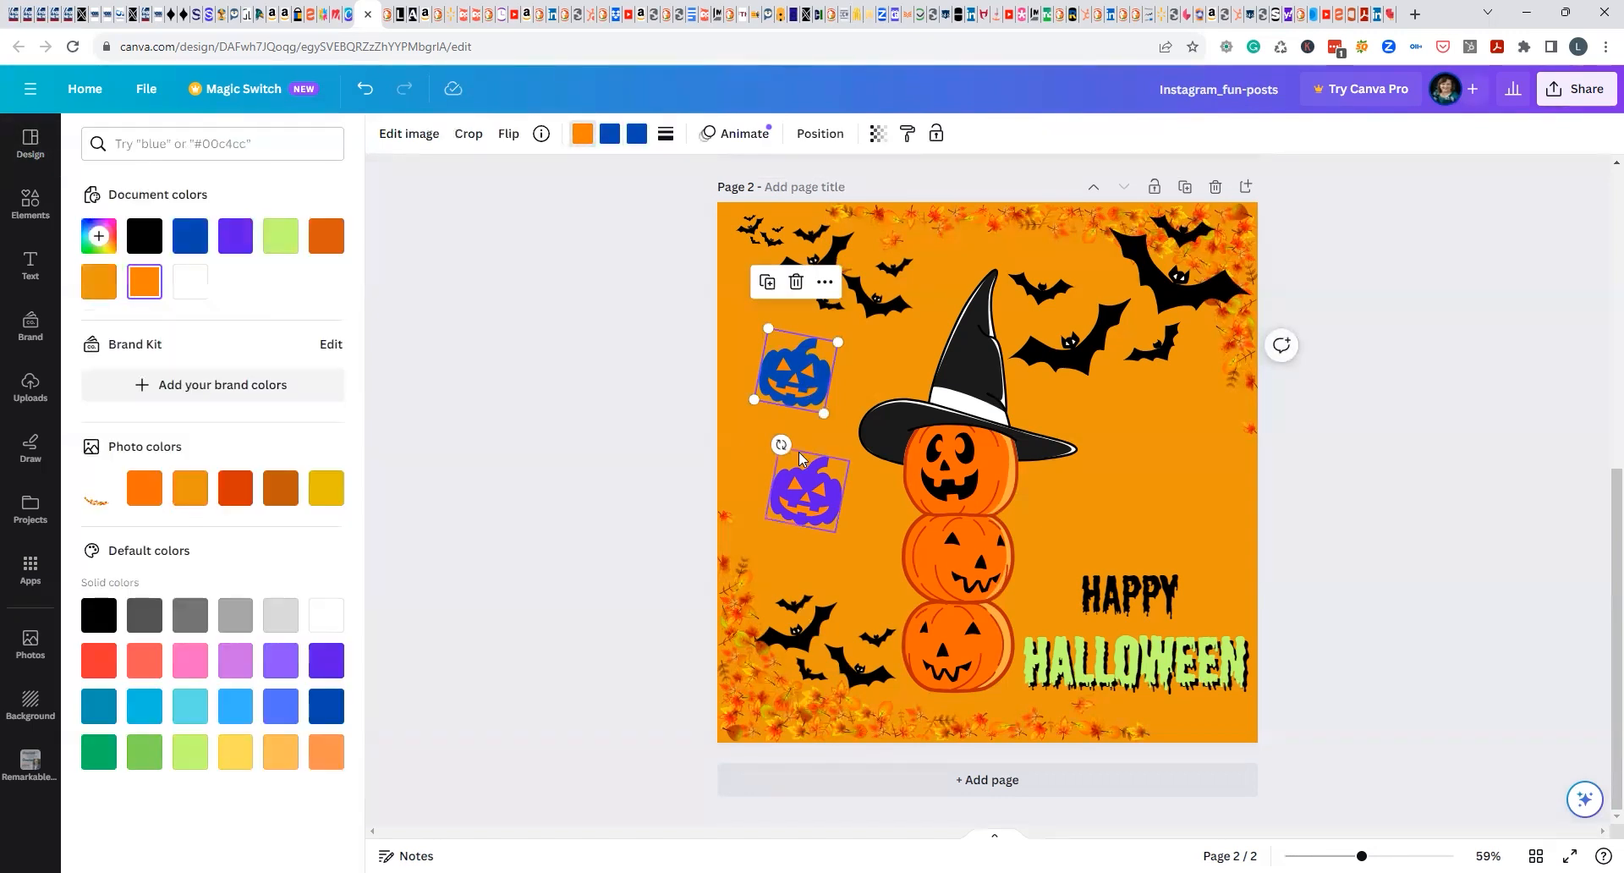
click(243, 500)
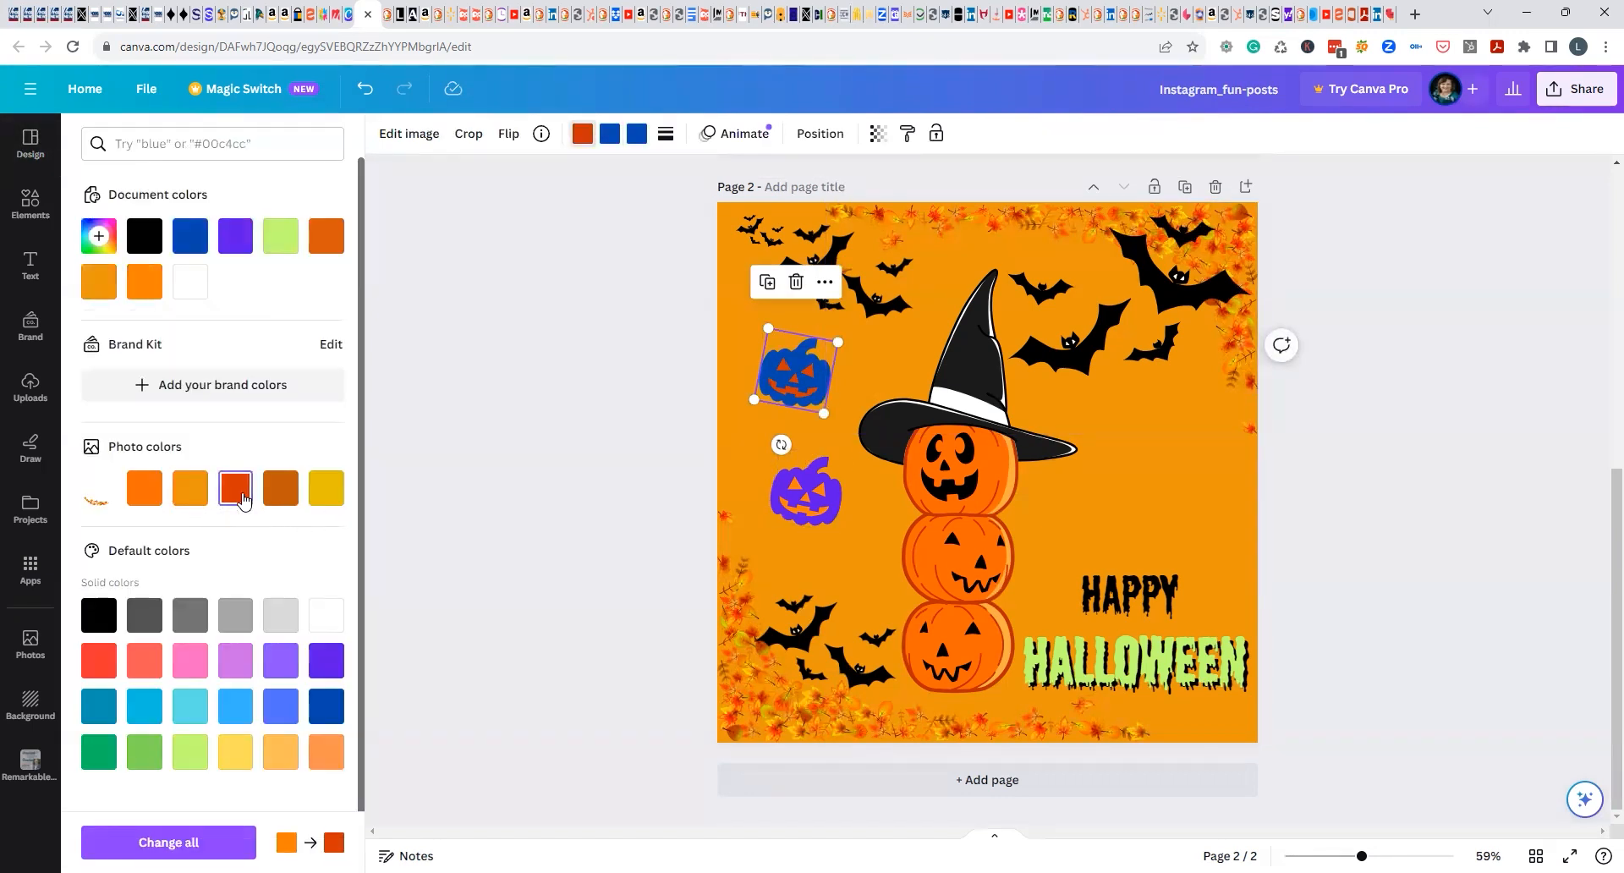
click(96, 665)
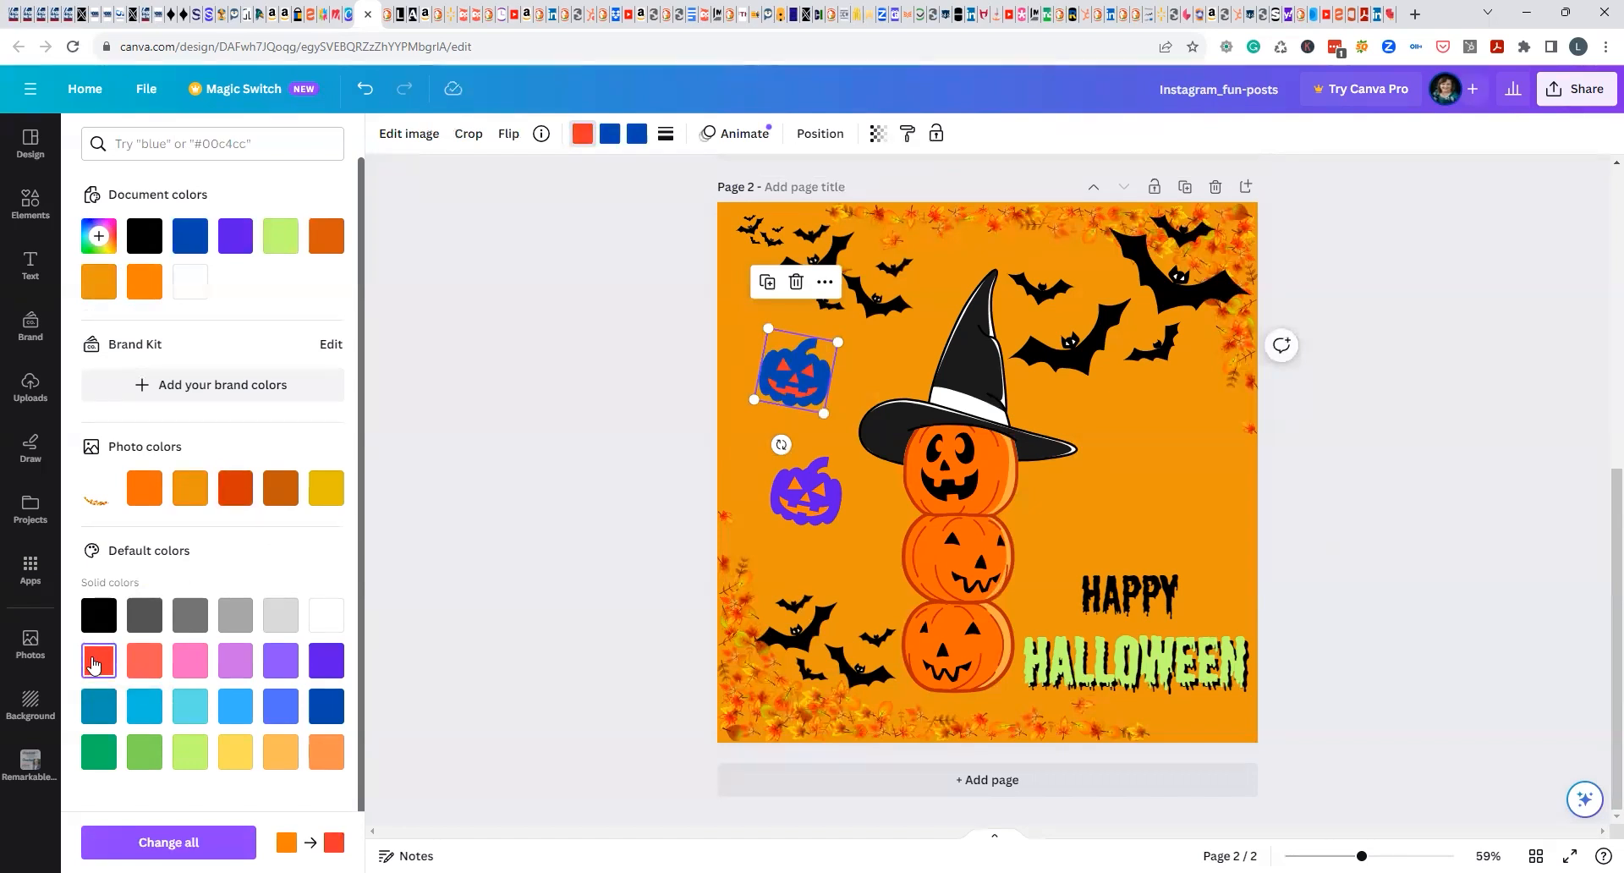